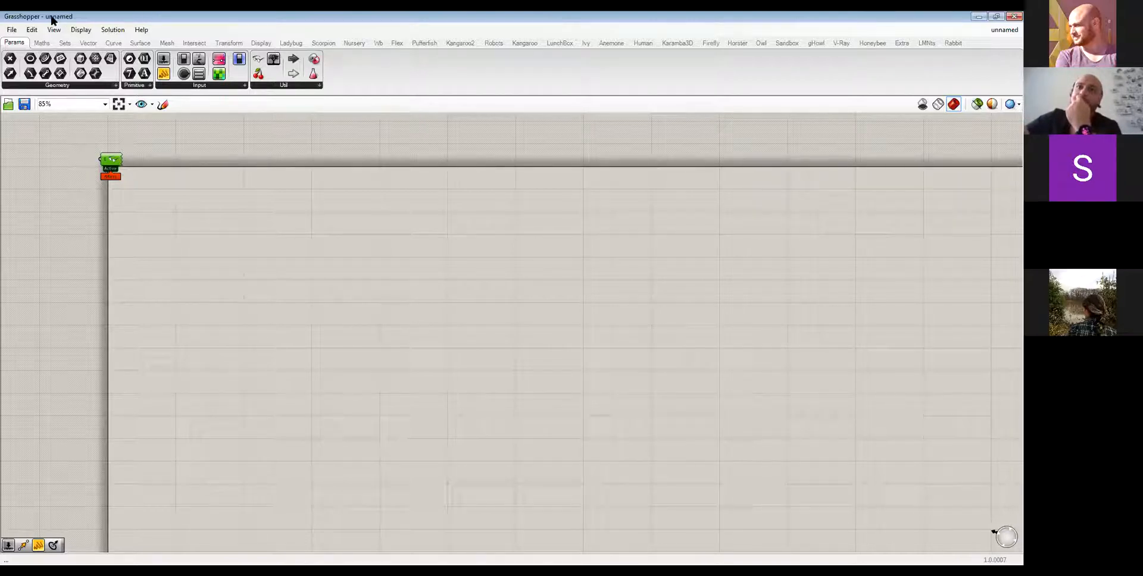
# Collapse the Grasshopper window and examine the undulating relief slab with the human figures in Rhino's Perspective view.
pyautogui.doubleClick(324, 16)
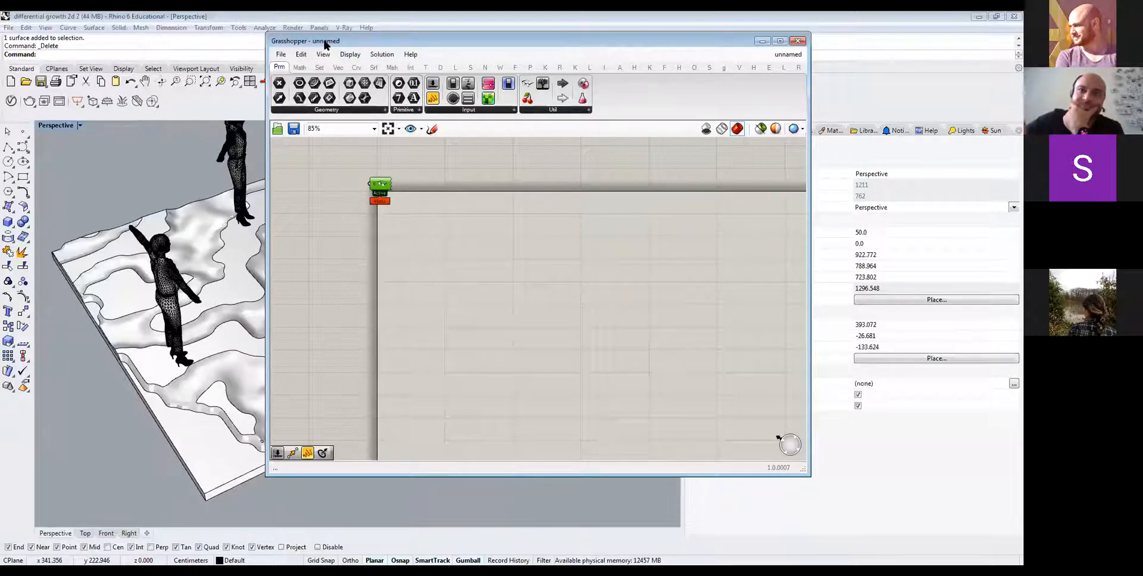
pyautogui.doubleClick(324, 41)
pyautogui.moveTo(304, 357); pyautogui.dragTo(384, 325, button='right')
pyautogui.scroll(-5, 444, 366)
pyautogui.scroll(4, 333, 348)
pyautogui.scroll(2, 394, 321)
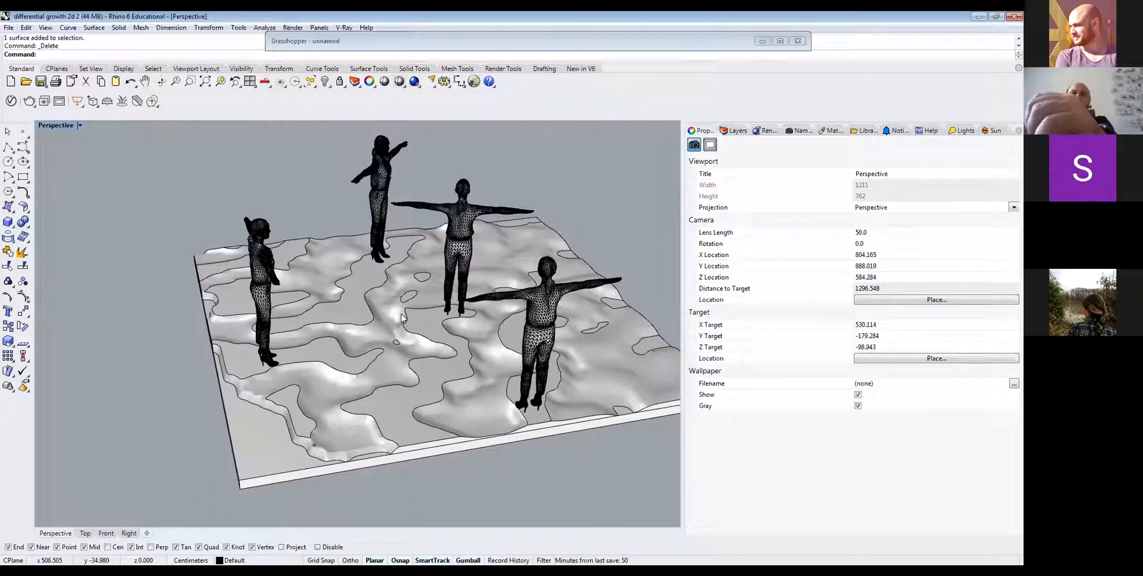
pyautogui.scroll(2, 386, 446)
pyautogui.scroll(6, 386, 446)
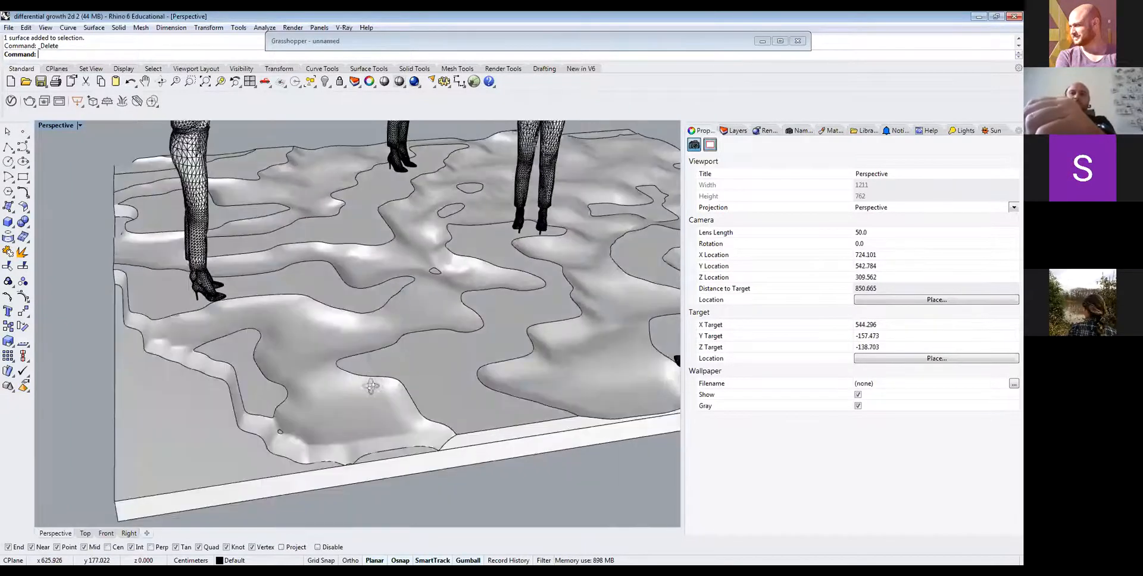
pyautogui.scroll(-3, 421, 260)
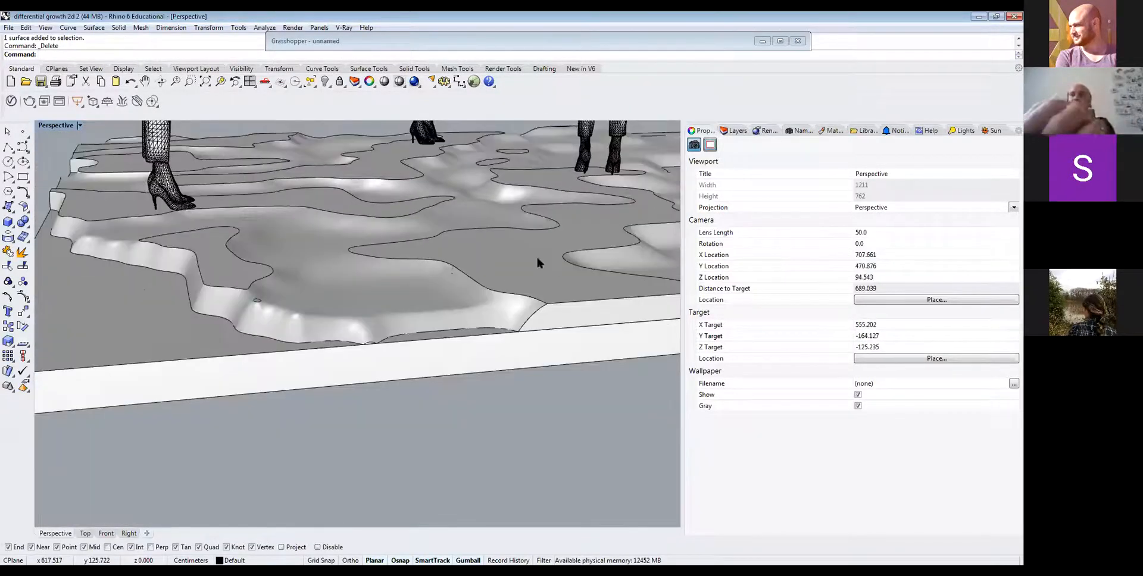
pyautogui.scroll(-2, 332, 355)
pyautogui.moveTo(345, 368); pyautogui.dragTo(277, 280, button='right')
pyautogui.scroll(-2, 278, 280)
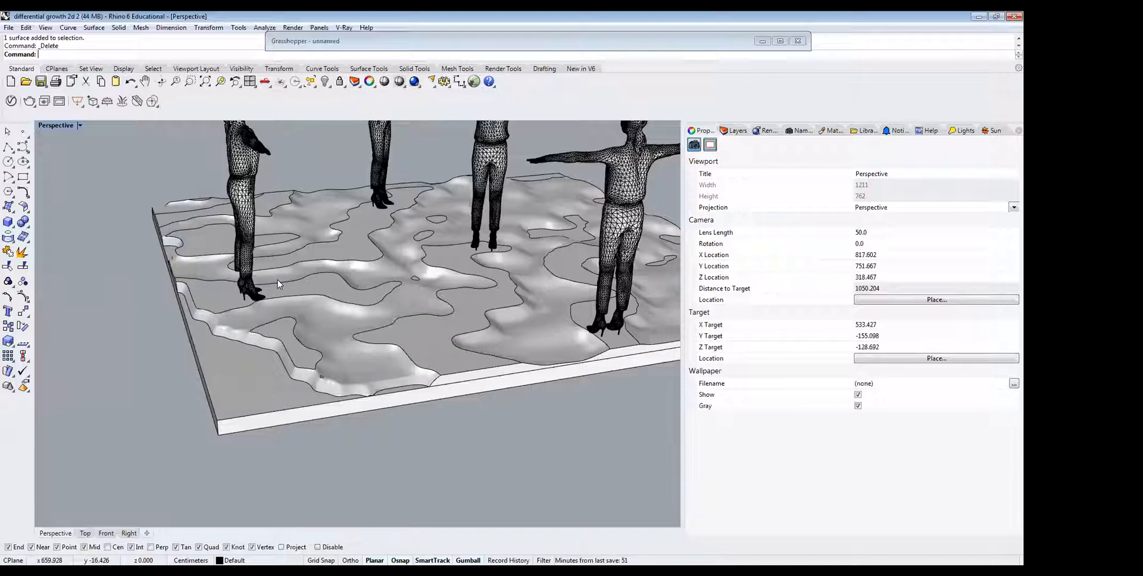
pyautogui.keyDown('shift'); pyautogui.moveTo(419, 339); pyautogui.dragTo(400, 354, button='right'); pyautogui.keyUp('shift')
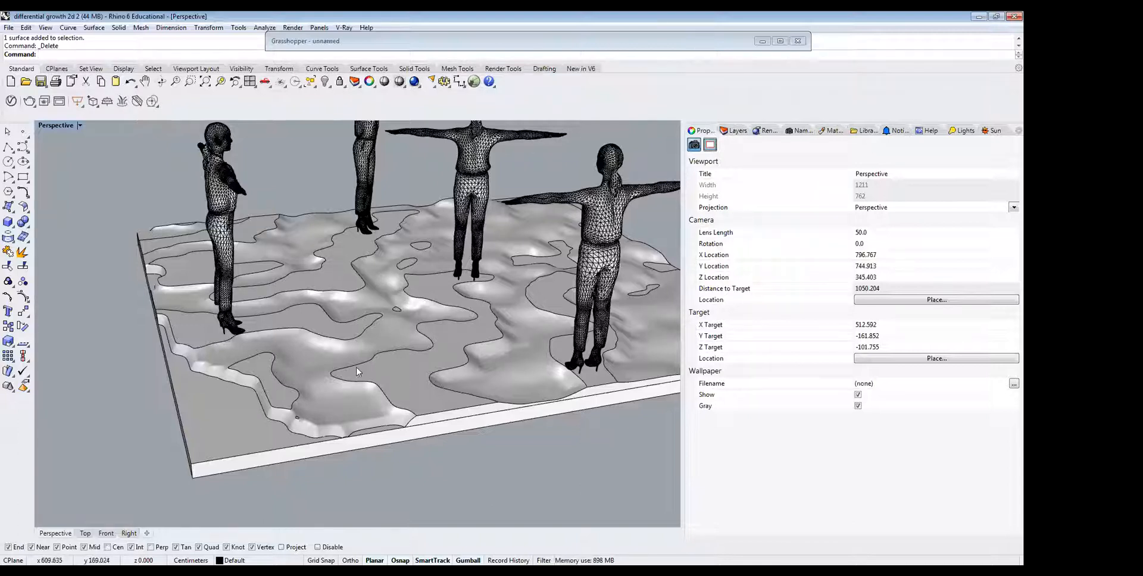
pyautogui.moveTo(369, 386); pyautogui.dragTo(370, 278, button='right')
pyautogui.scroll(2, 369, 276)
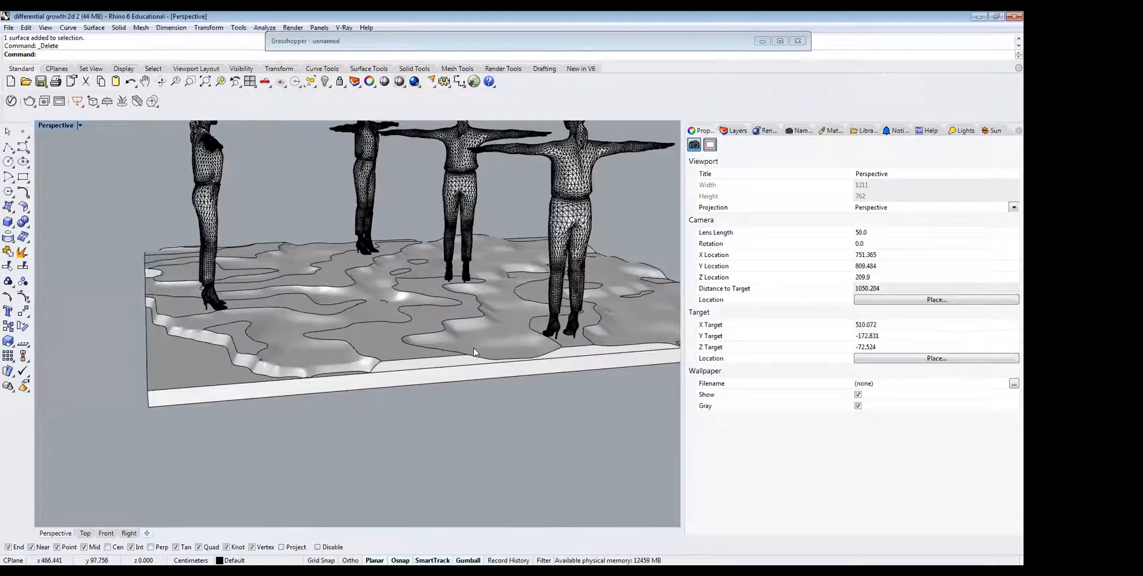
pyautogui.scroll(-2, 467, 405)
pyautogui.moveTo(425, 388); pyautogui.dragTo(402, 428, button='right')
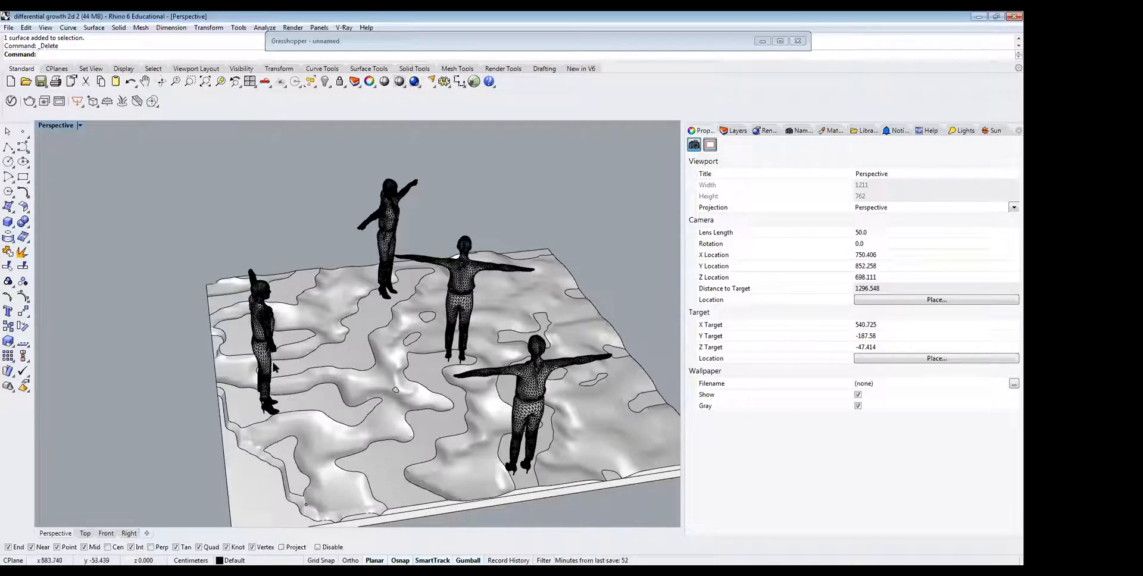
# Examine the folded, brain-like growth meshes beside the relief slab, up close and from several angles.
pyautogui.scroll(-5, 181, 322)
pyautogui.scroll(8, 417, 326)
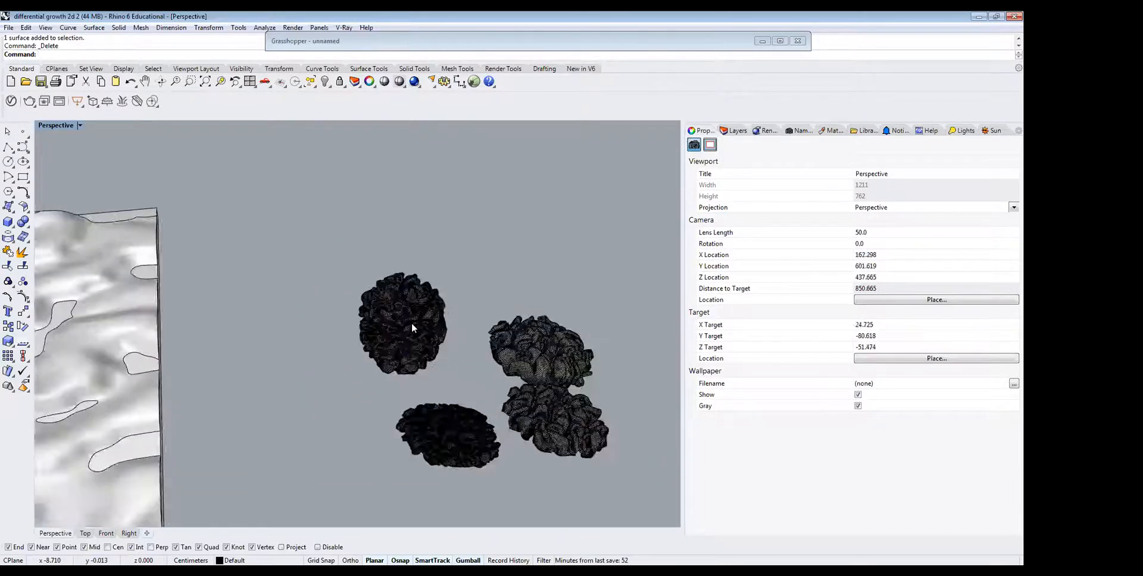
pyautogui.scroll(3, 384, 331)
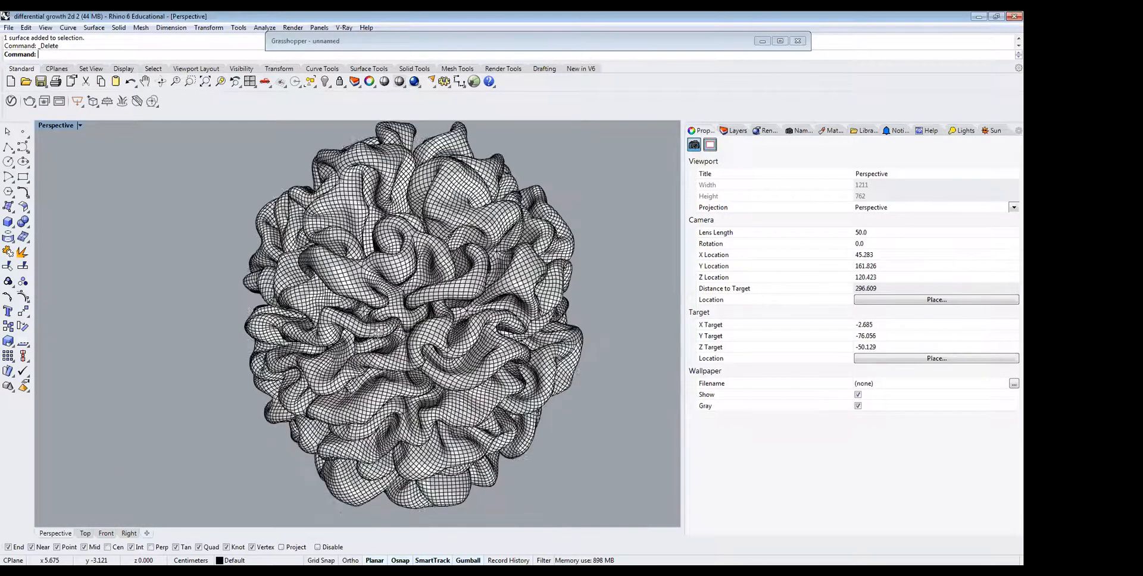
pyautogui.press('Down')
pyautogui.press('Down')
pyautogui.press('Down')
pyautogui.press('Down')
pyautogui.press('Down')
pyautogui.press('Down')
pyautogui.press('Down')
pyautogui.press('Down')
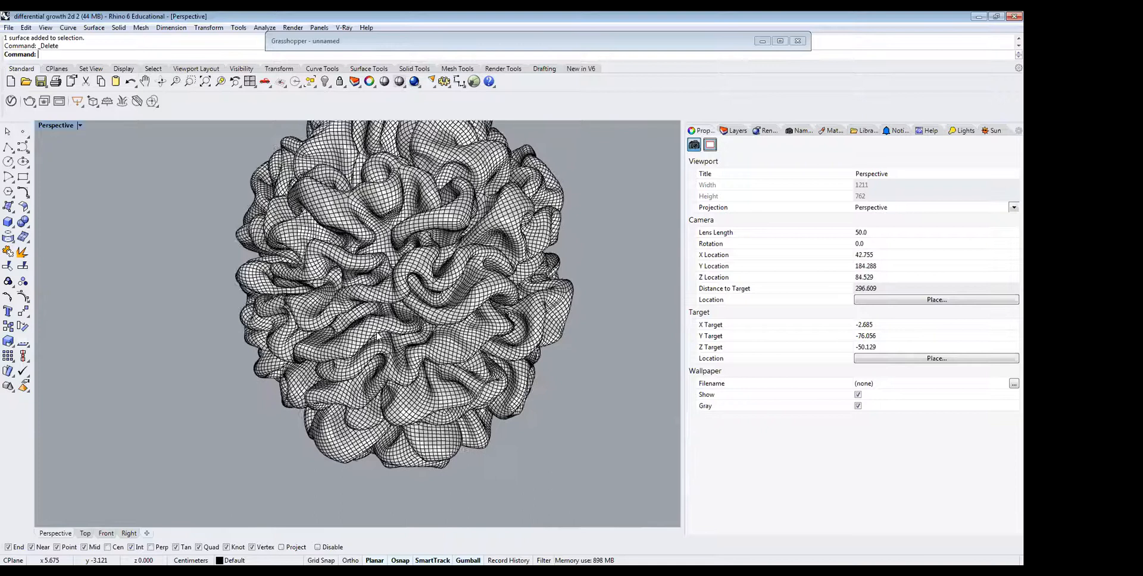
pyautogui.press('Up')
pyautogui.press('Right')
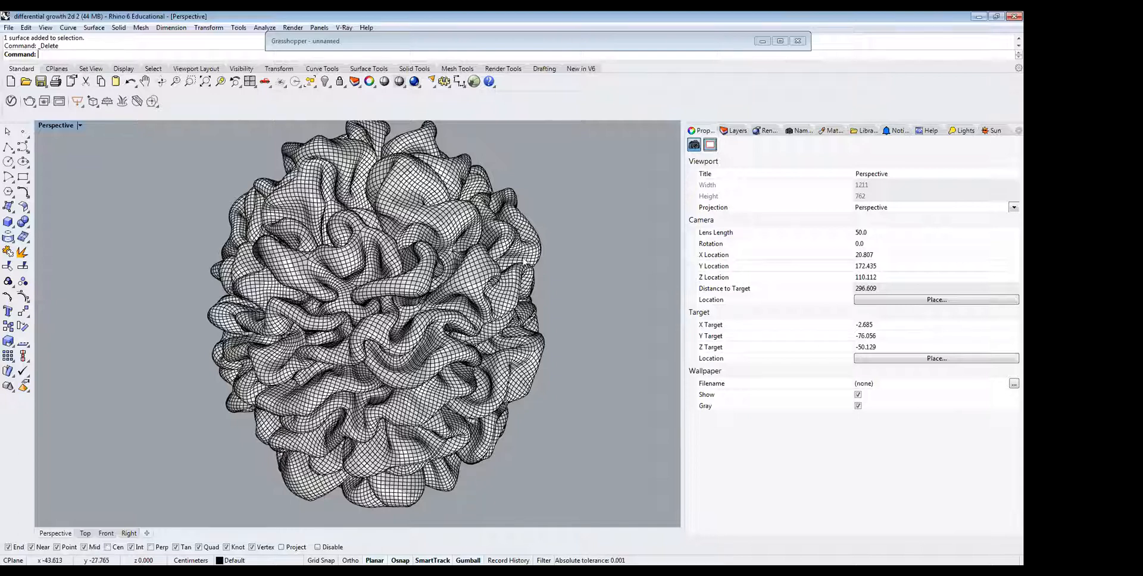
pyautogui.scroll(-10, 543, 276)
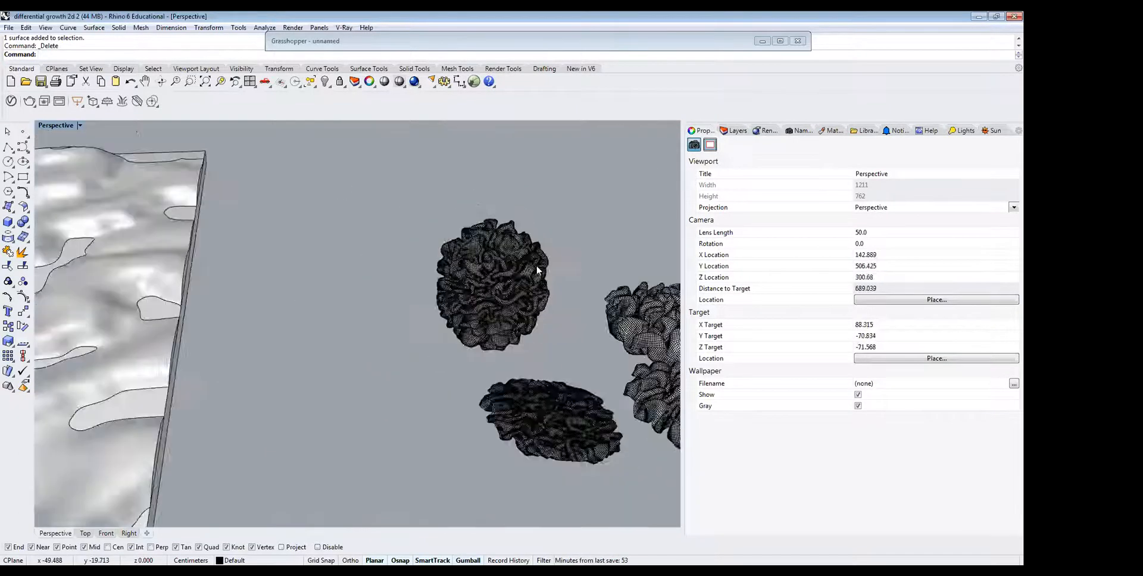
pyautogui.scroll(10, 543, 276)
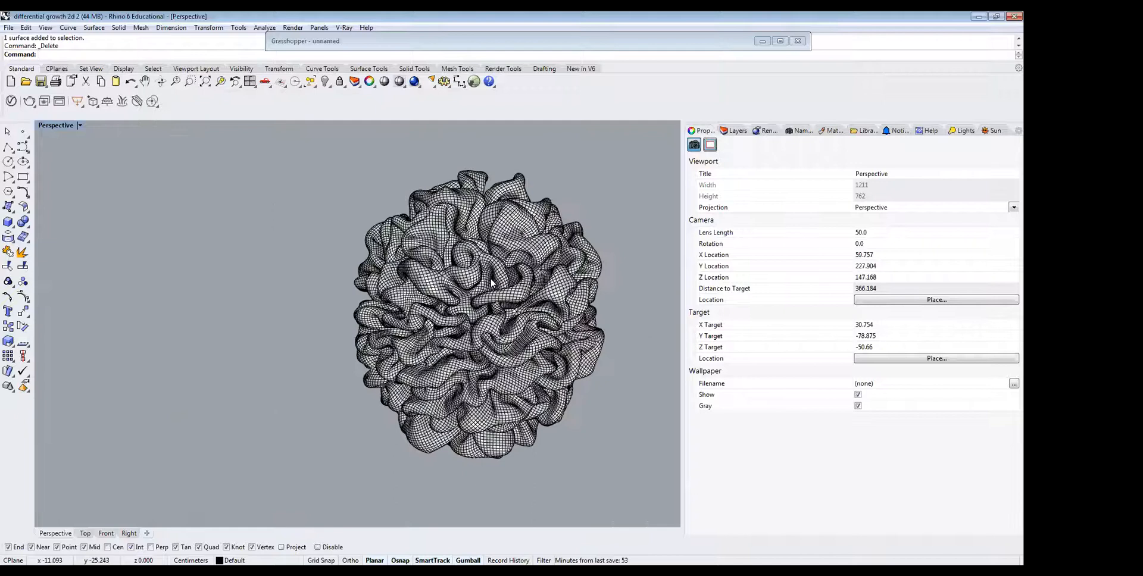
pyautogui.scroll(-8, 492, 284)
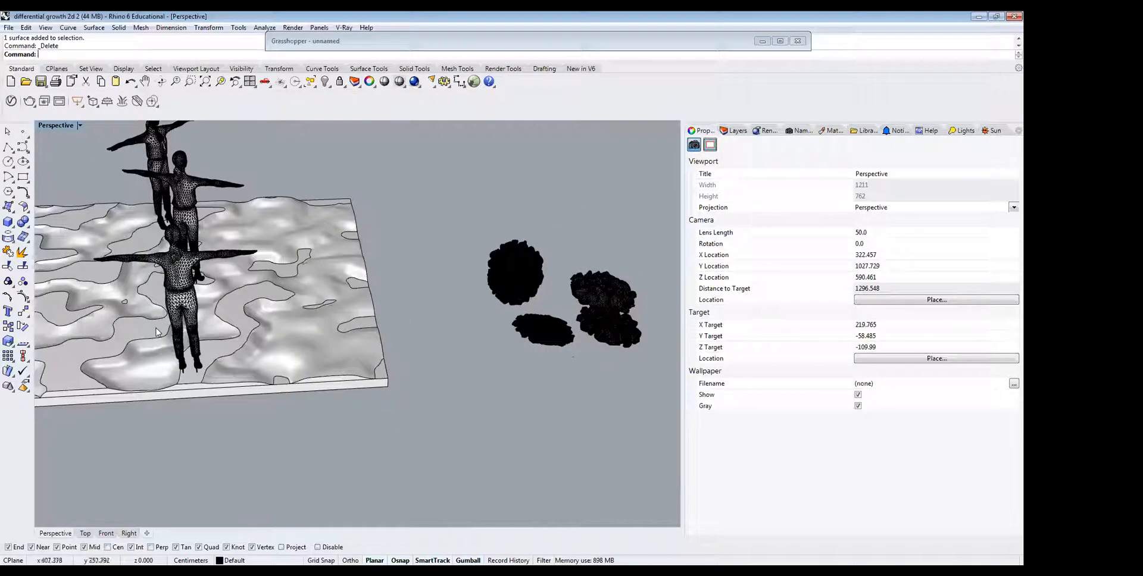
pyautogui.scroll(8, 633, 276)
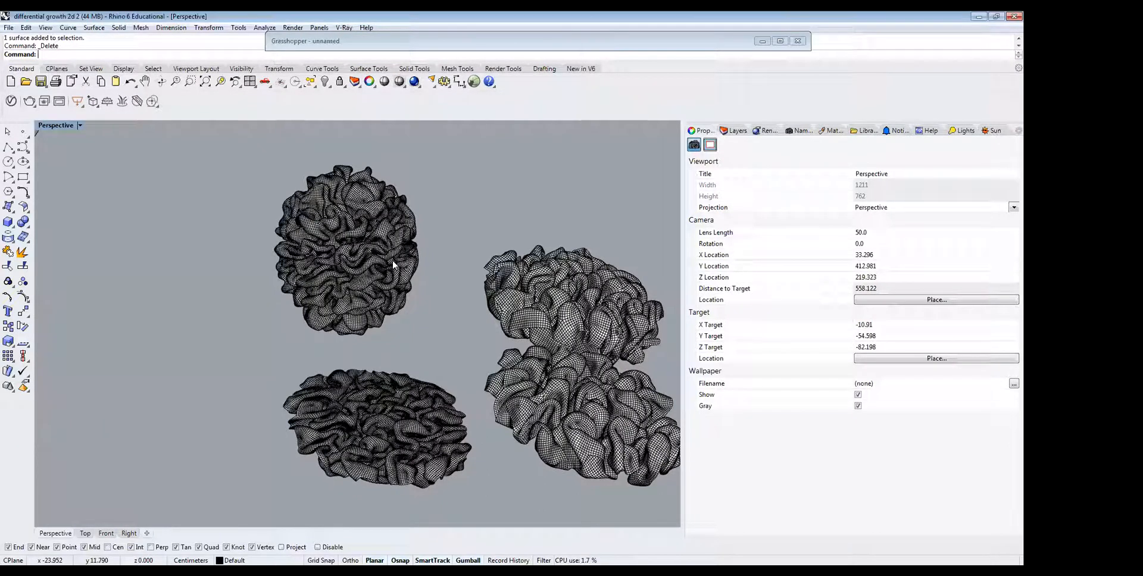
pyautogui.moveTo(390, 281); pyautogui.dragTo(367, 288, button='right')
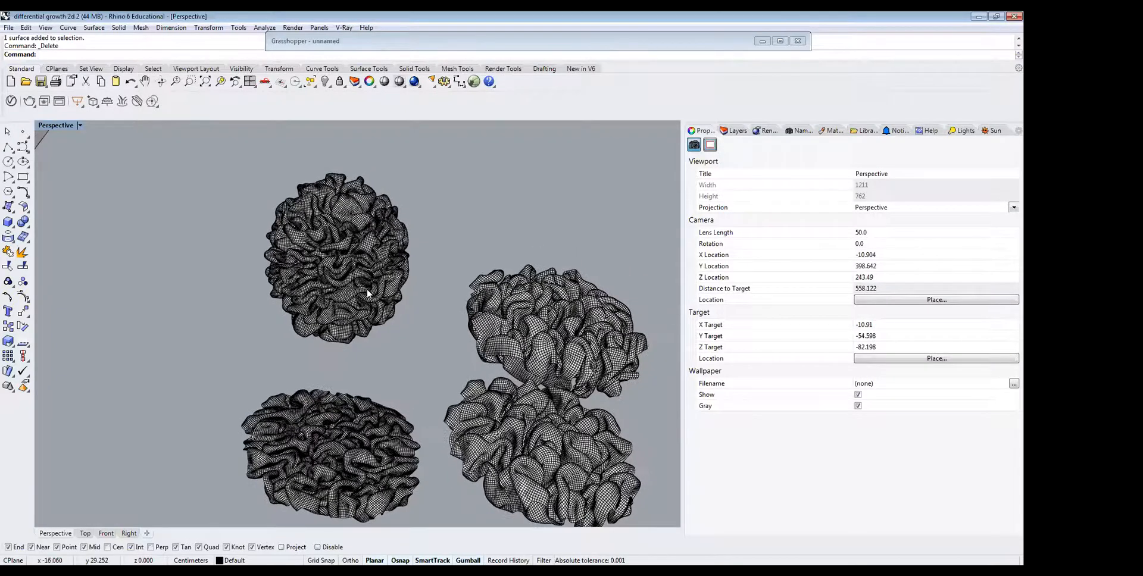
pyautogui.scroll(-2, 415, 272)
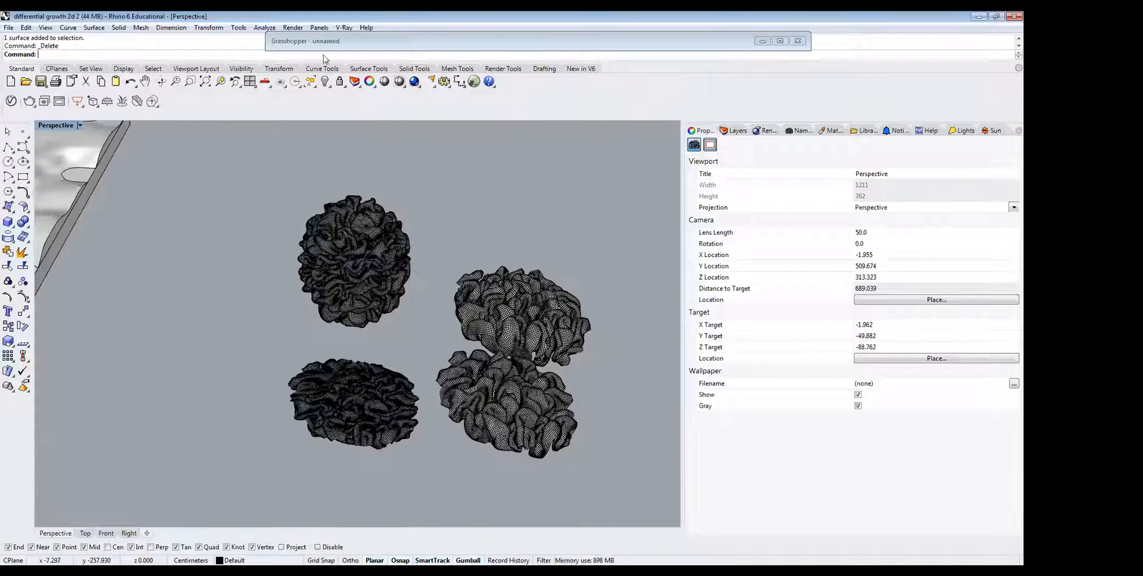
# Expand the Grasshopper window again and open its special Components Folder.
pyautogui.doubleClick(384, 43)
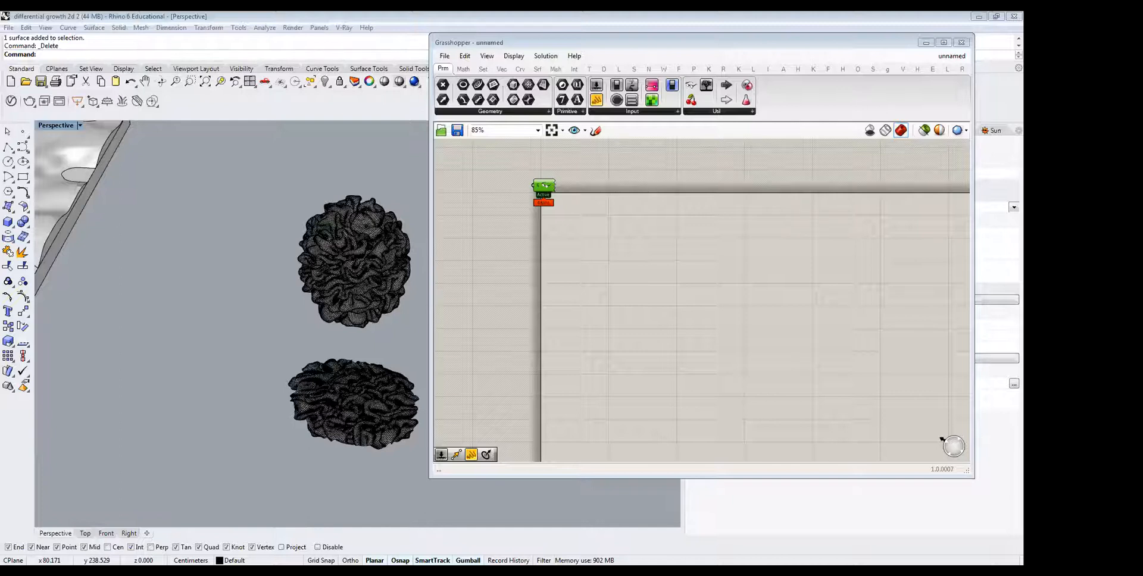
pyautogui.click(614, 130)
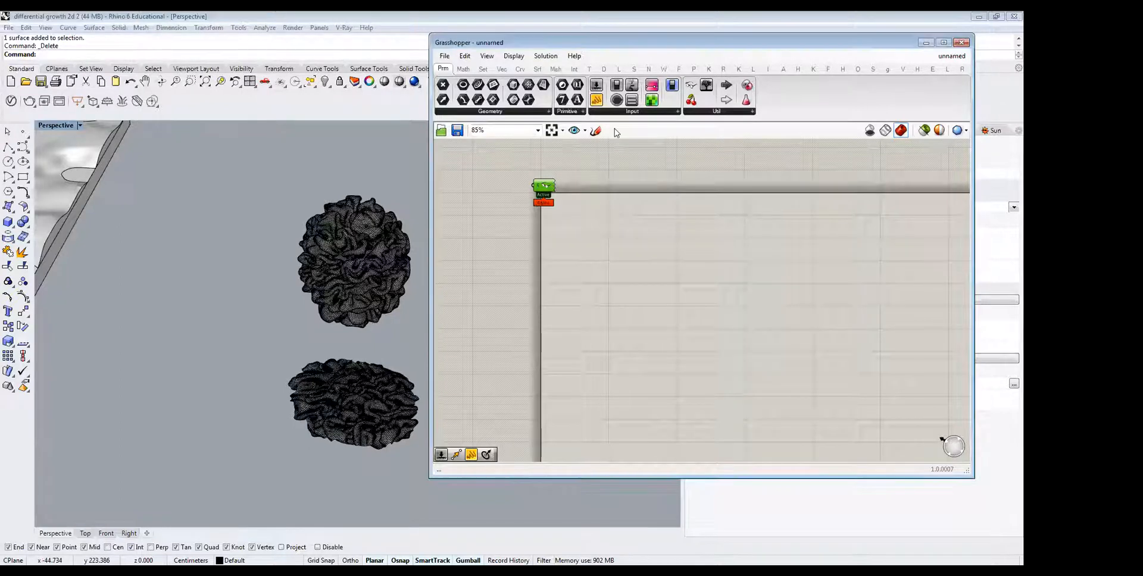
pyautogui.click(446, 56)
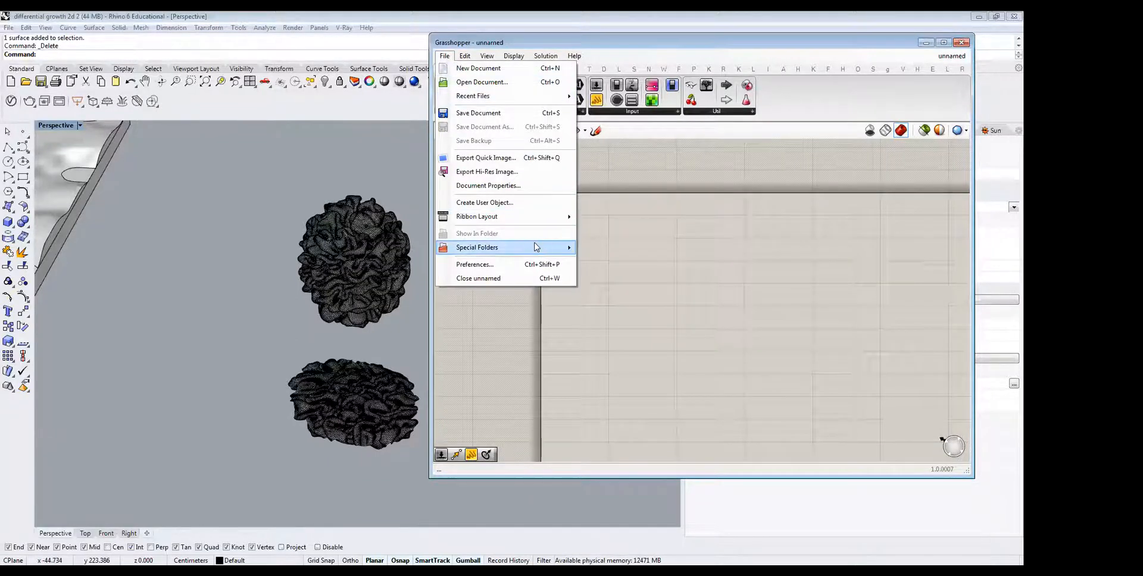
pyautogui.moveTo(529, 247)
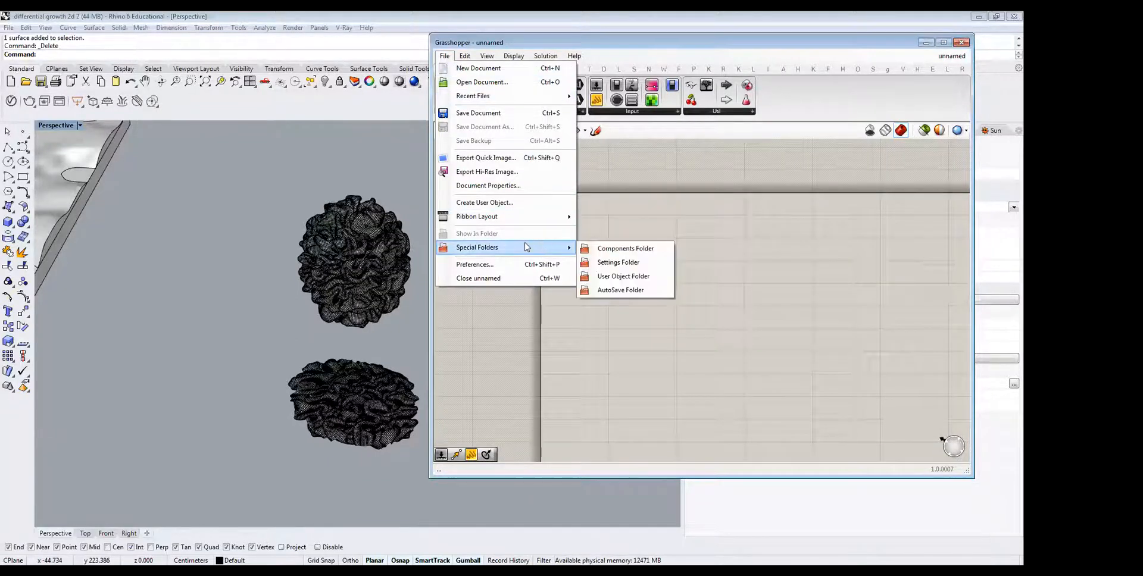
pyautogui.click(598, 248)
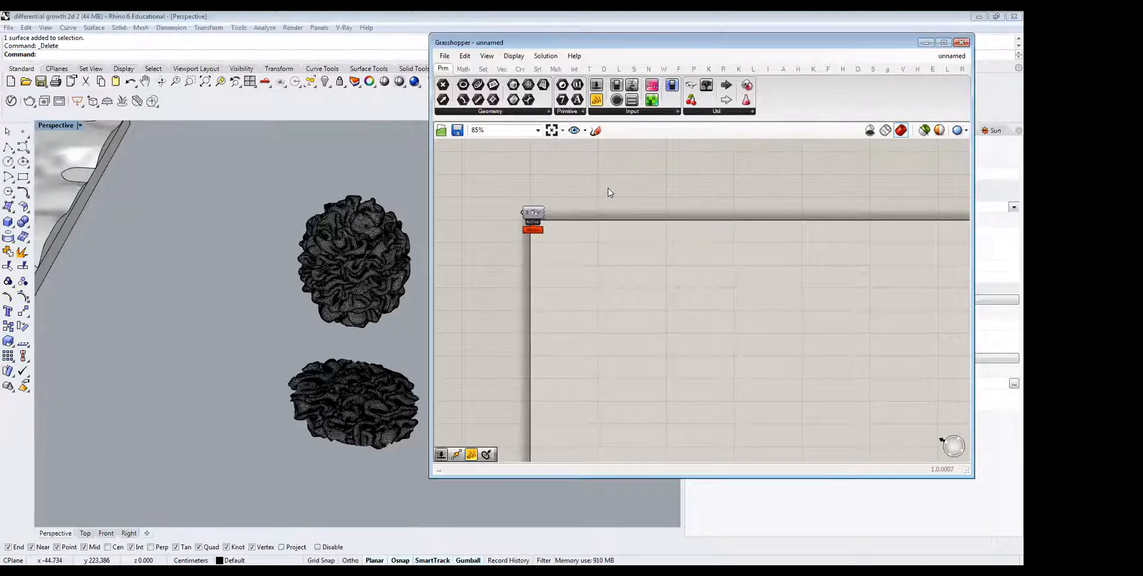
pyautogui.click(445, 58)
pyautogui.moveTo(543, 248)
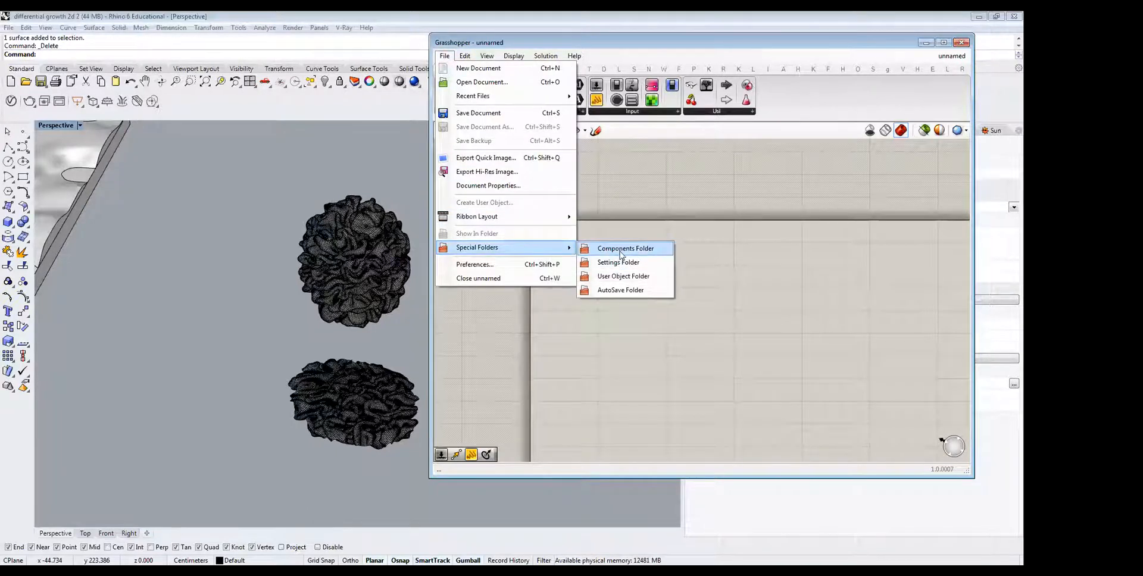
pyautogui.click(669, 216)
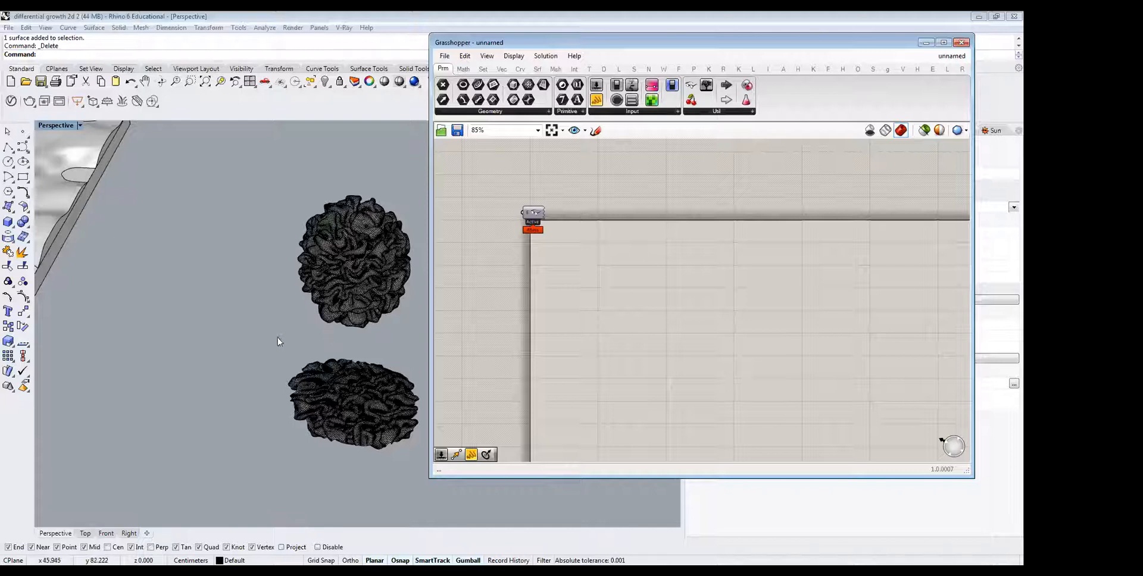
pyautogui.click(483, 69)
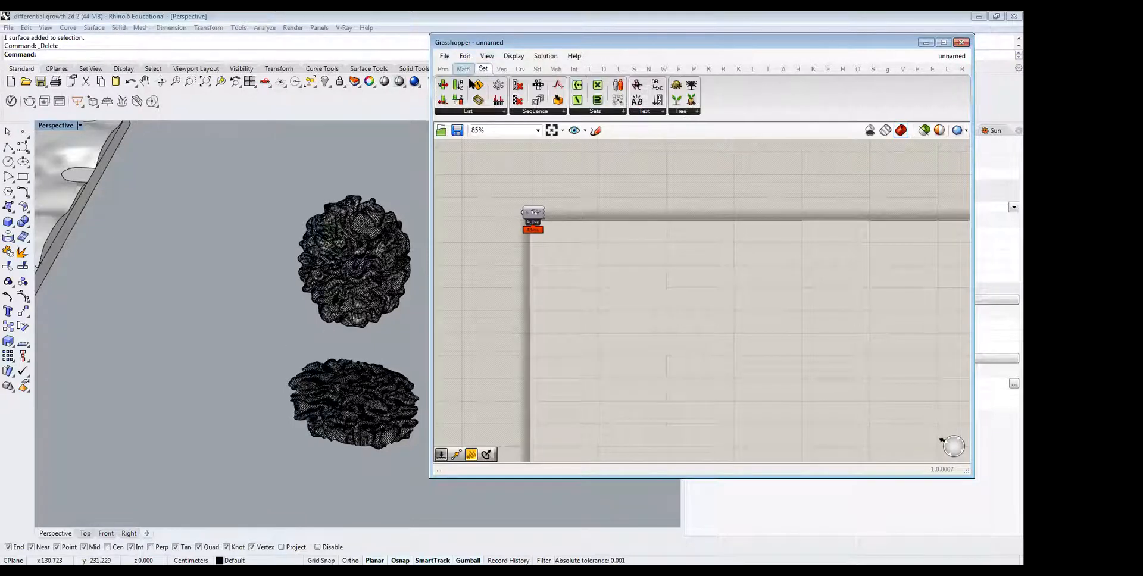
pyautogui.click(502, 69)
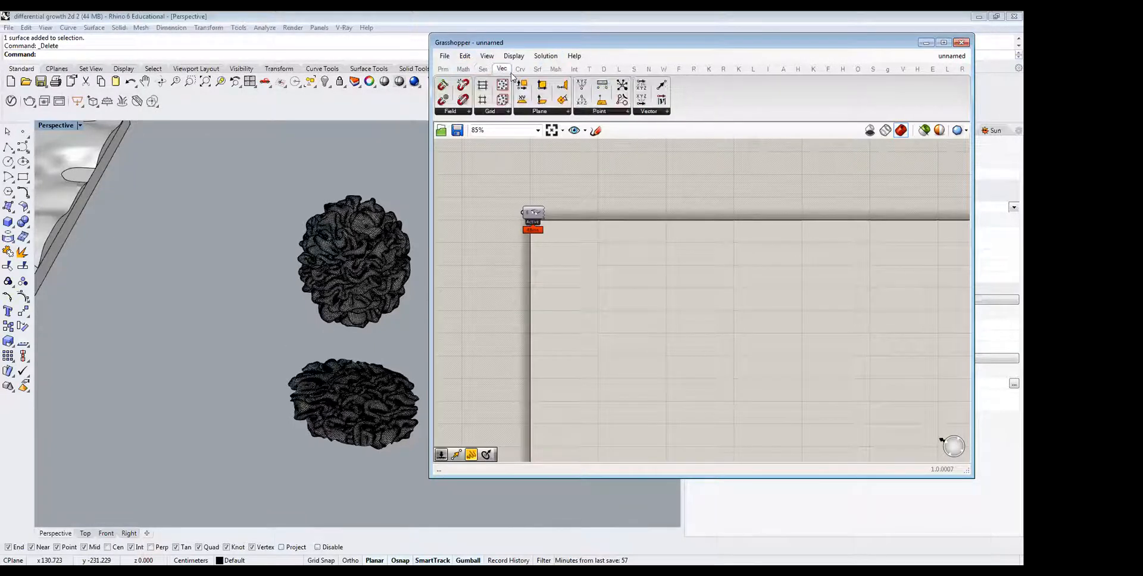
pyautogui.moveTo(502, 85); pyautogui.dragTo(661, 235)
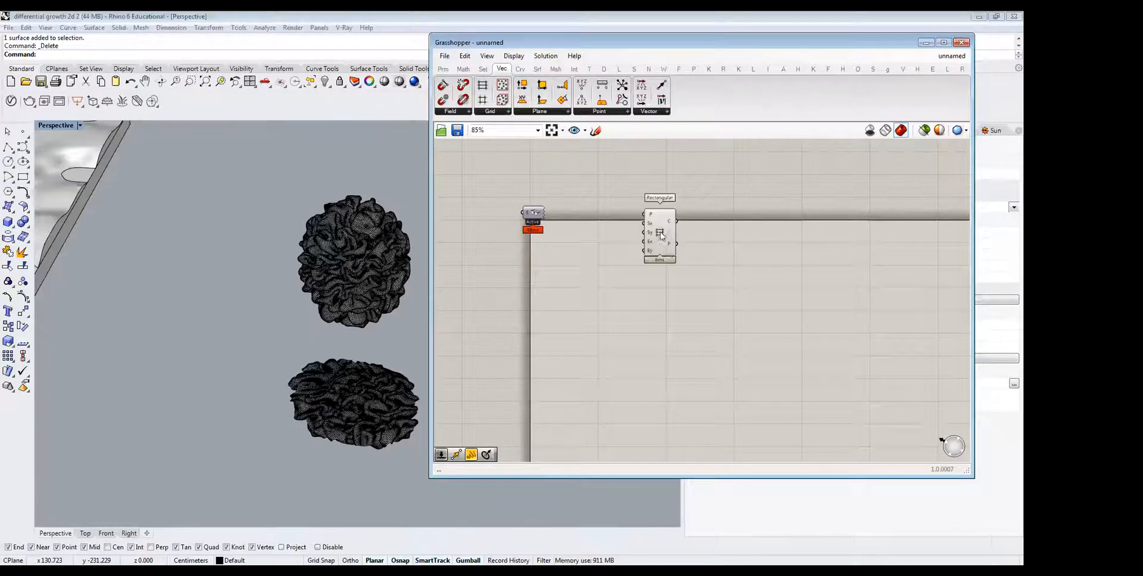
pyautogui.click(656, 232)
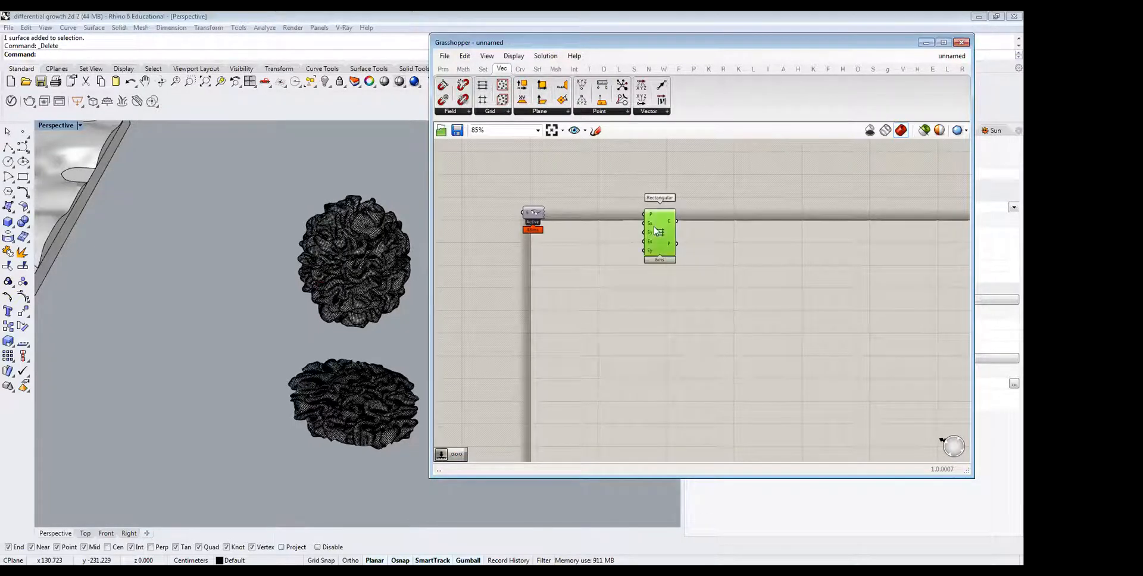
pyautogui.press('Delete')
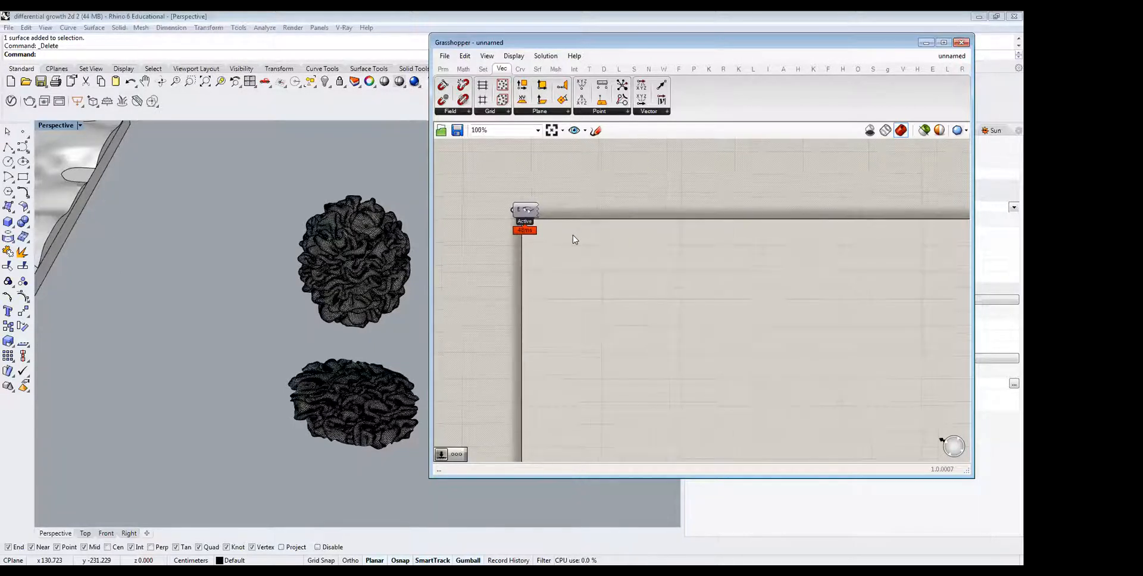
# Sketch a row of three adjoining four-sided cells freehand on the empty Grasshopper canvas in black with line width 3.
pyautogui.scroll(1, 569, 238)
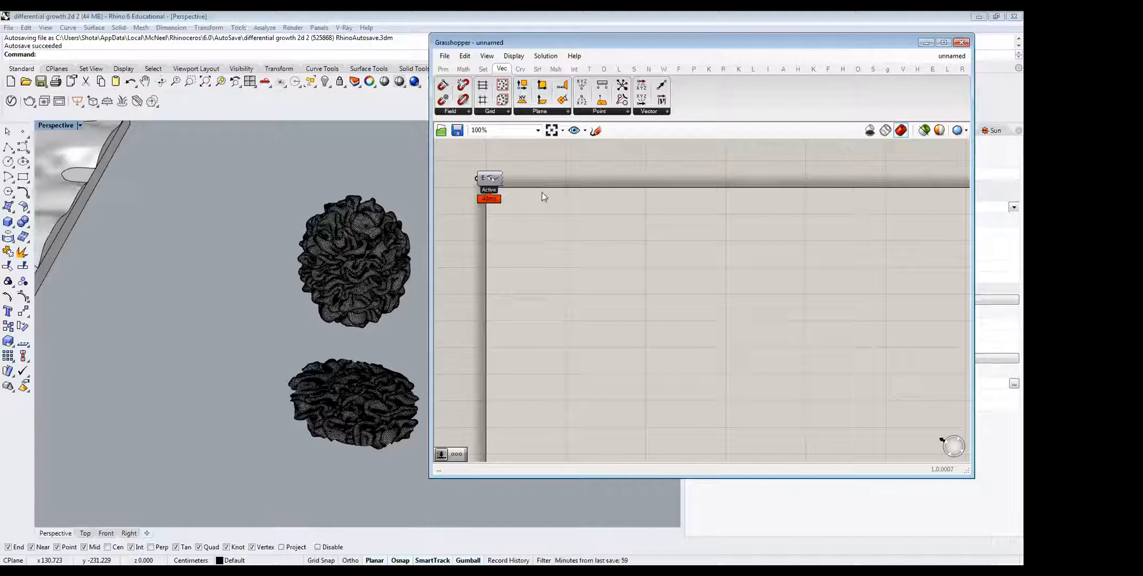
pyautogui.click(596, 131)
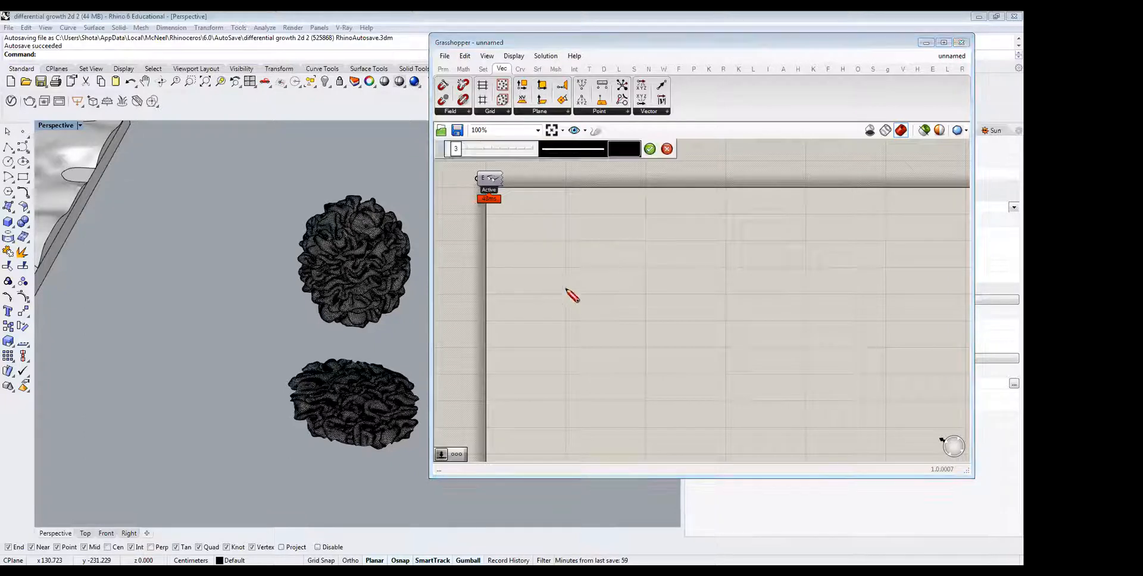
pyautogui.moveTo(553, 263); pyautogui.dragTo(600, 305)
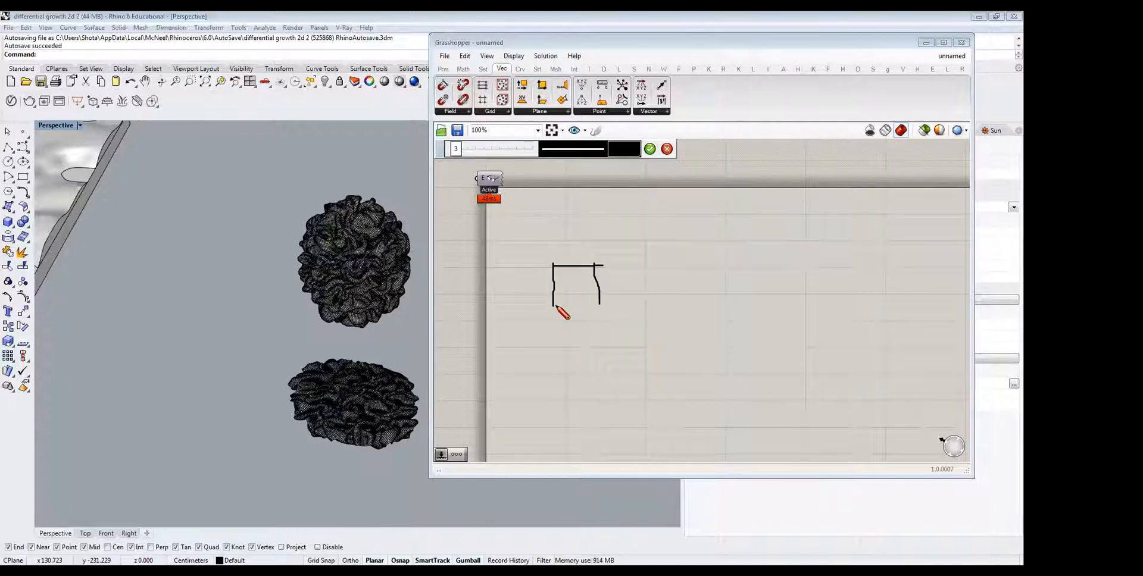
pyautogui.moveTo(600, 265); pyautogui.dragTo(647, 305)
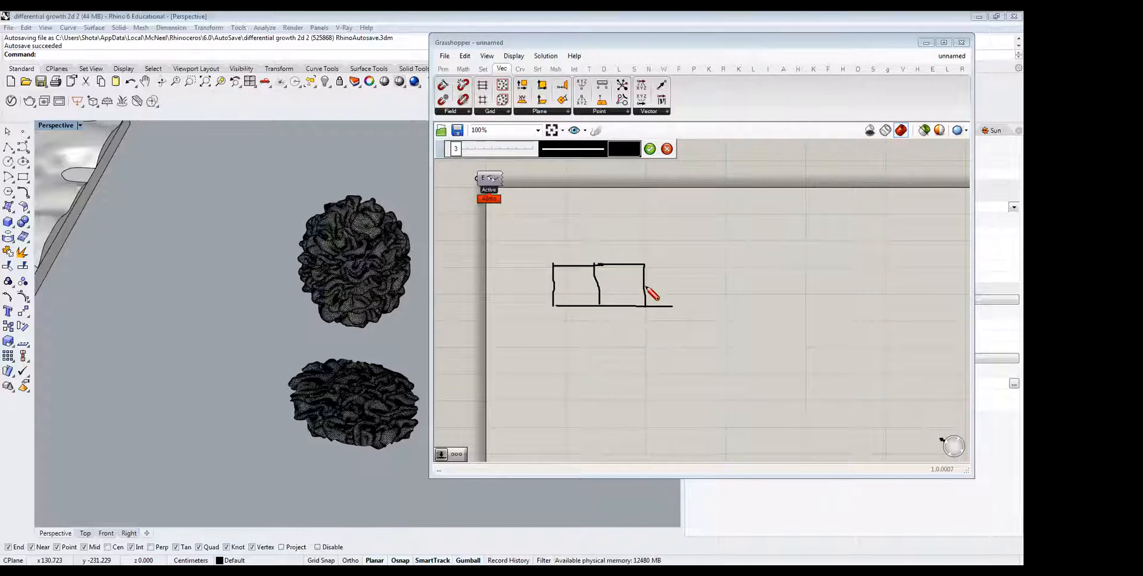
pyautogui.moveTo(645, 266); pyautogui.dragTo(680, 312)
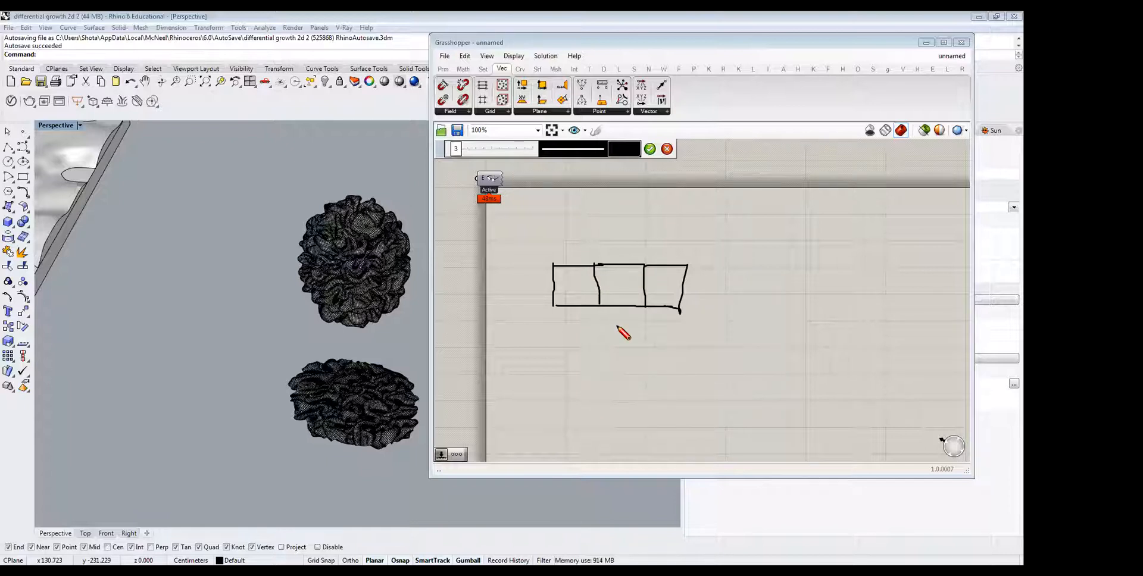
# Sketch a downward arrow below the row of cells, leading to a larger row of three adjoining four-sided cells.
pyautogui.moveTo(617, 326); pyautogui.dragTo(629, 355)
pyautogui.moveTo(722, 364); pyautogui.dragTo(533, 368)
pyautogui.moveTo(728, 363)
pyautogui.mouseDown()
pyautogui.moveTo(736, 456)
pyautogui.moveTo(518, 444)
pyautogui.moveTo(527, 365)
pyautogui.moveTo(595, 445)
pyautogui.mouseUp()
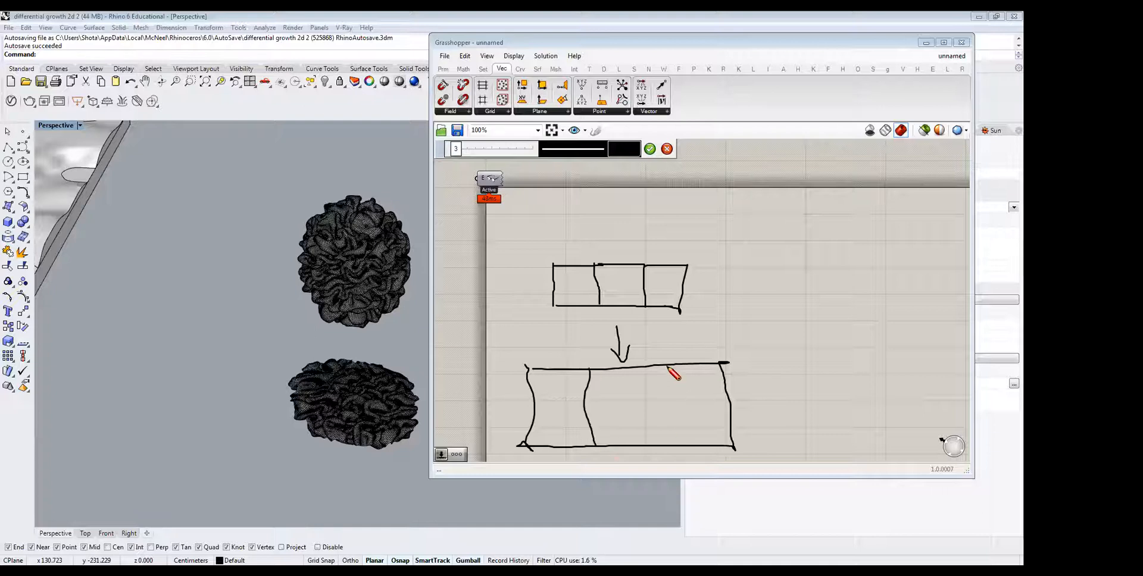
pyautogui.moveTo(668, 368); pyautogui.dragTo(679, 446)
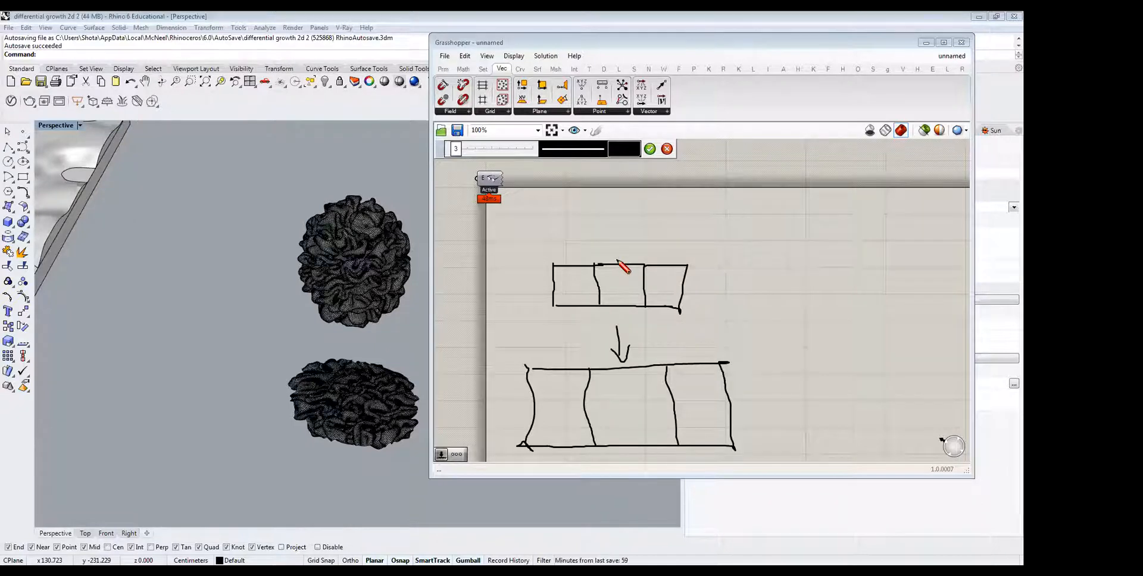
# Mark the middle cell's top edge with two short strokes and sketch an arrow leading to a bent, arched row of three cells beside it.
pyautogui.moveTo(618, 258); pyautogui.dragTo(625, 277)
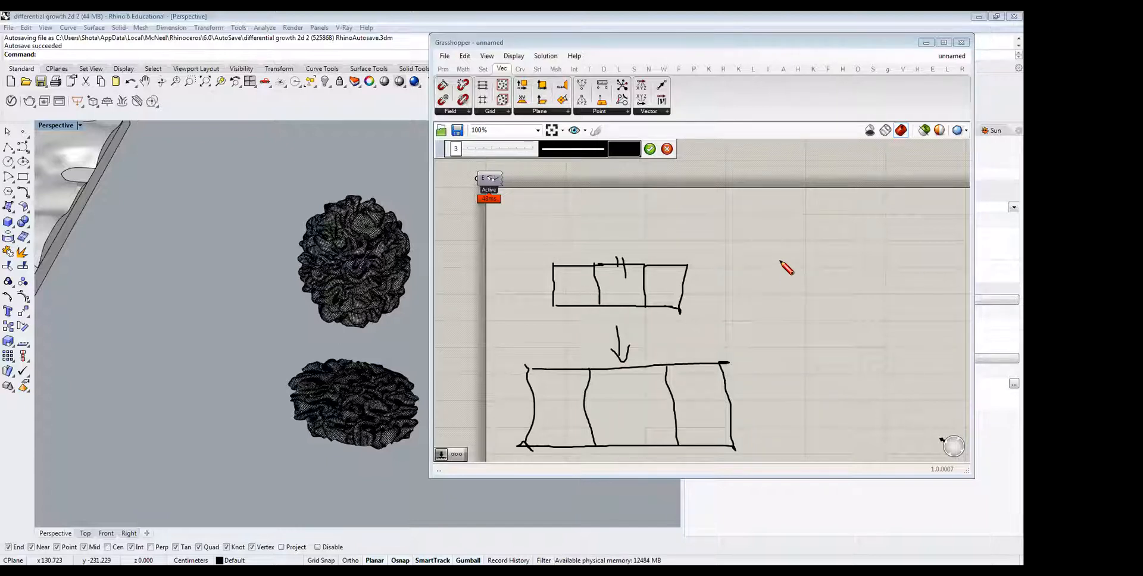
pyautogui.moveTo(781, 260)
pyautogui.mouseDown()
pyautogui.moveTo(768, 331)
pyautogui.moveTo(820, 306)
pyautogui.moveTo(787, 259)
pyautogui.moveTo(865, 306)
pyautogui.mouseUp()
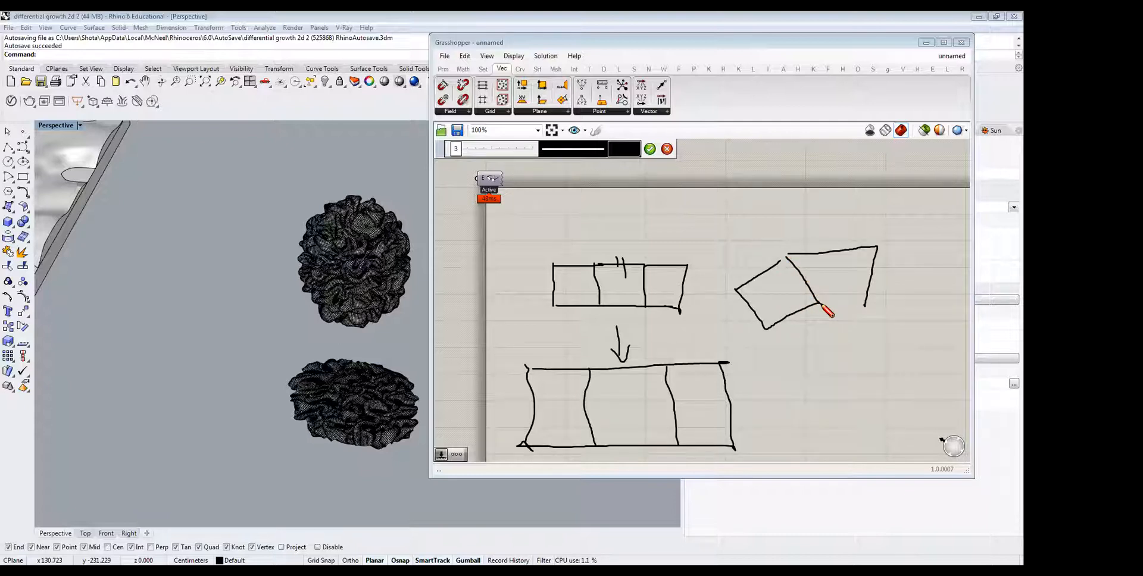
pyautogui.moveTo(884, 245)
pyautogui.mouseDown()
pyautogui.moveTo(916, 315)
pyautogui.moveTo(909, 331)
pyautogui.moveTo(862, 306)
pyautogui.mouseUp()
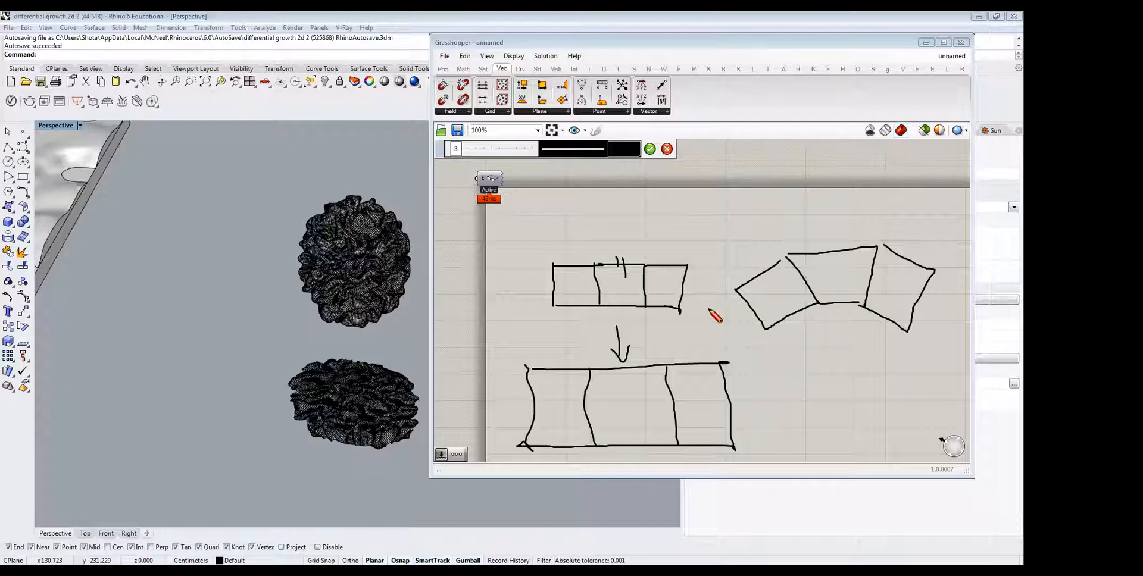
pyautogui.moveTo(708, 310); pyautogui.dragTo(723, 310)
pyautogui.moveTo(715, 305); pyautogui.dragTo(716, 314)
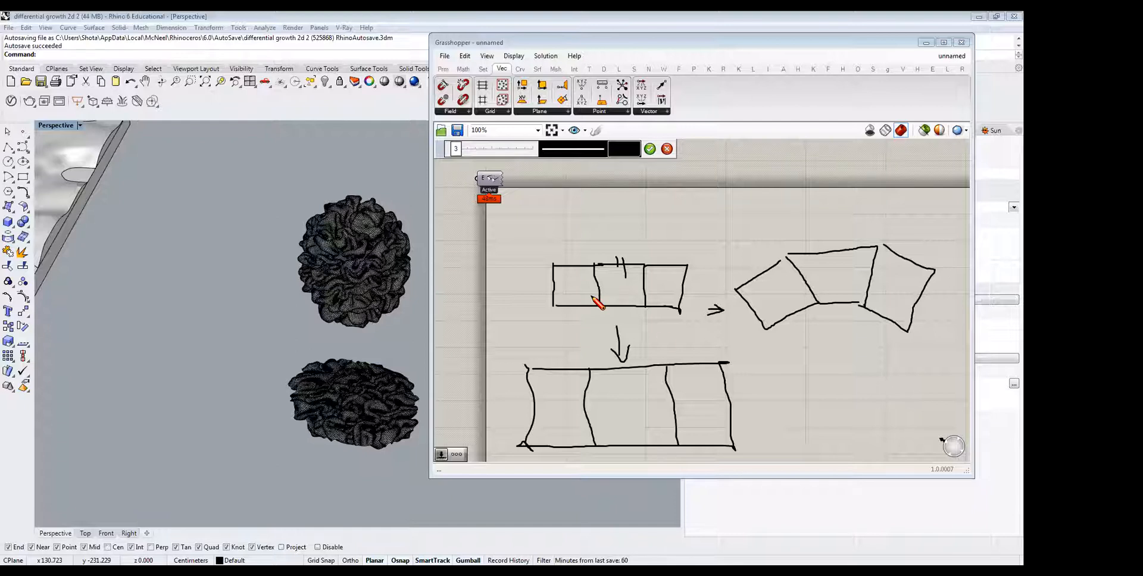
# Finish the freehand sketch after a look at the growth meshes, and move the whole drawing aside to free the canvas.
pyautogui.moveTo(315, 321); pyautogui.dragTo(336, 373, button='right')
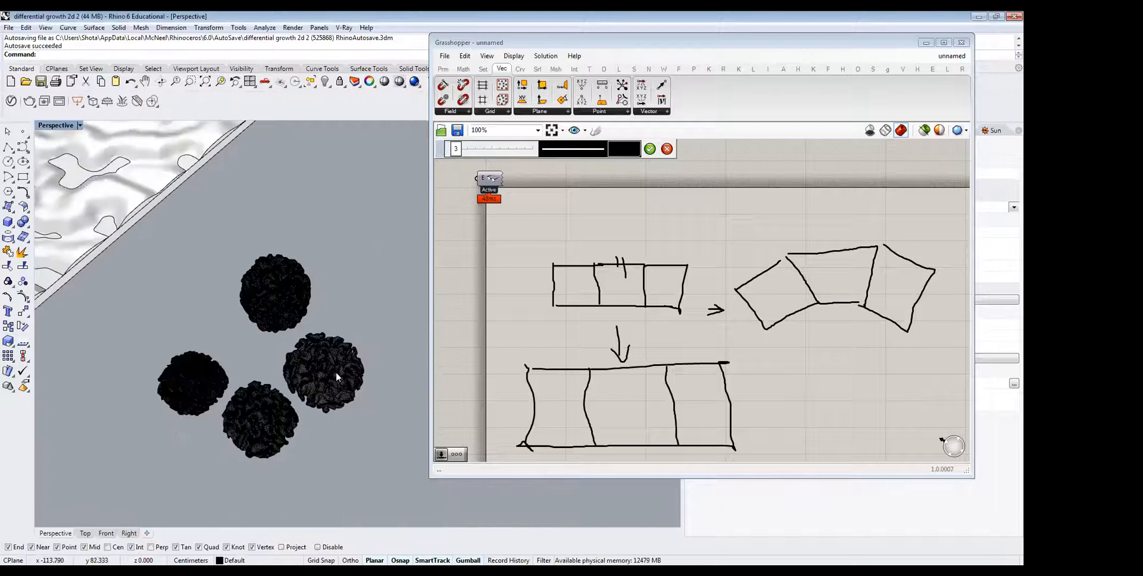
pyautogui.scroll(5, 336, 372)
pyautogui.scroll(-3, 258, 306)
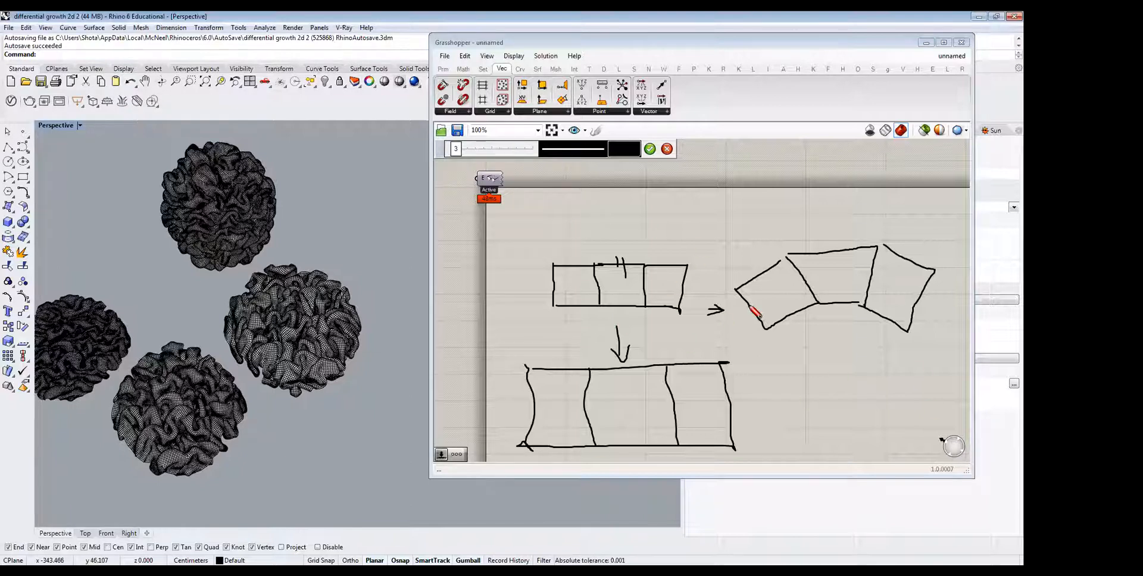
pyautogui.click(649, 148)
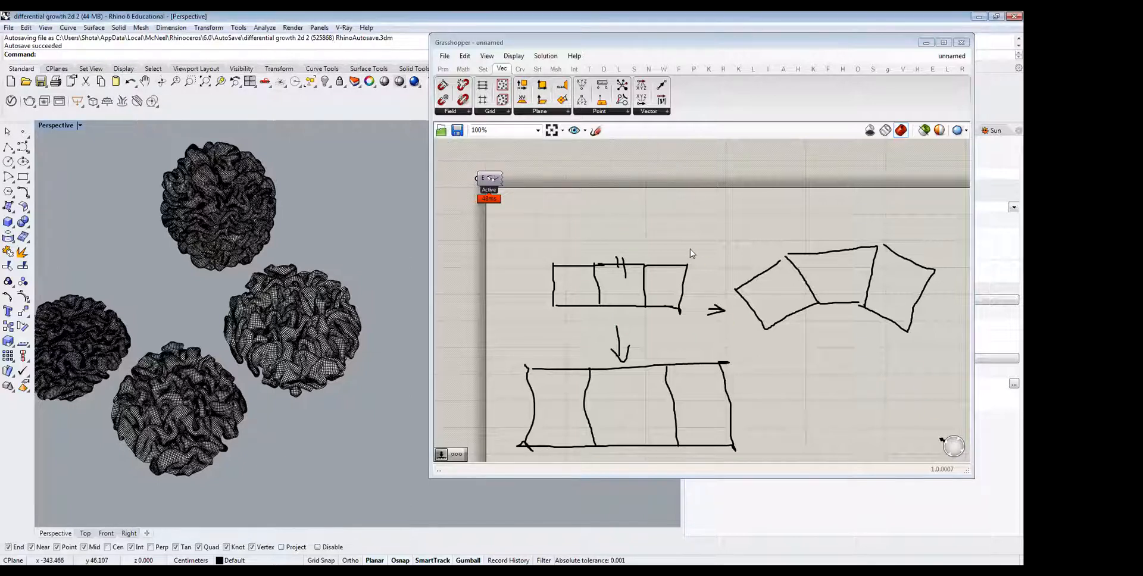
pyautogui.scroll(-3, 692, 260)
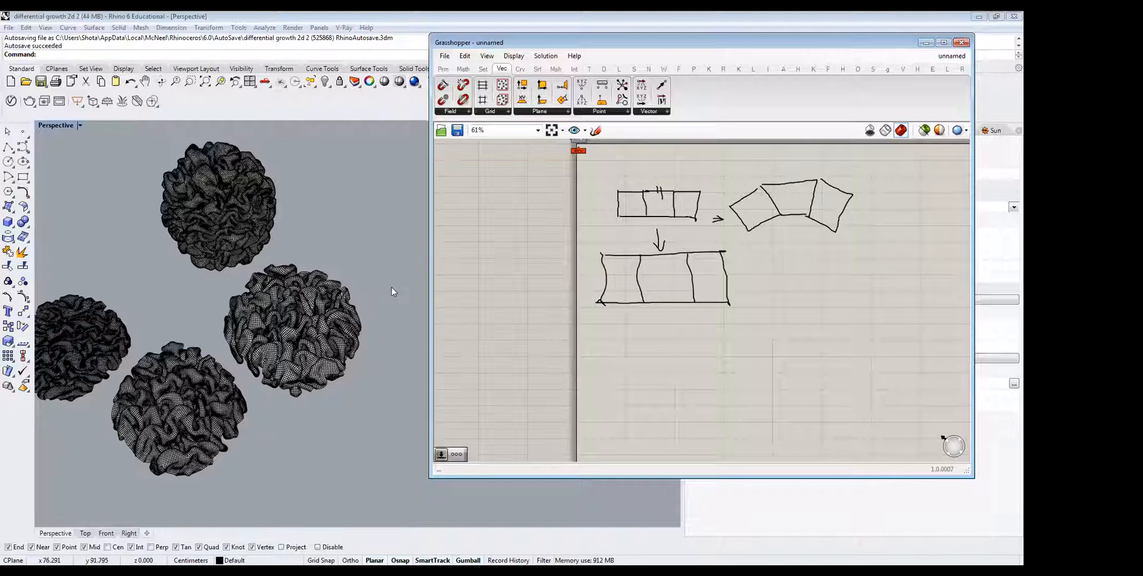
pyautogui.moveTo(855, 362)
pyautogui.mouseDown()
pyautogui.moveTo(703, 223)
pyautogui.moveTo(600, 173)
pyautogui.mouseUp()
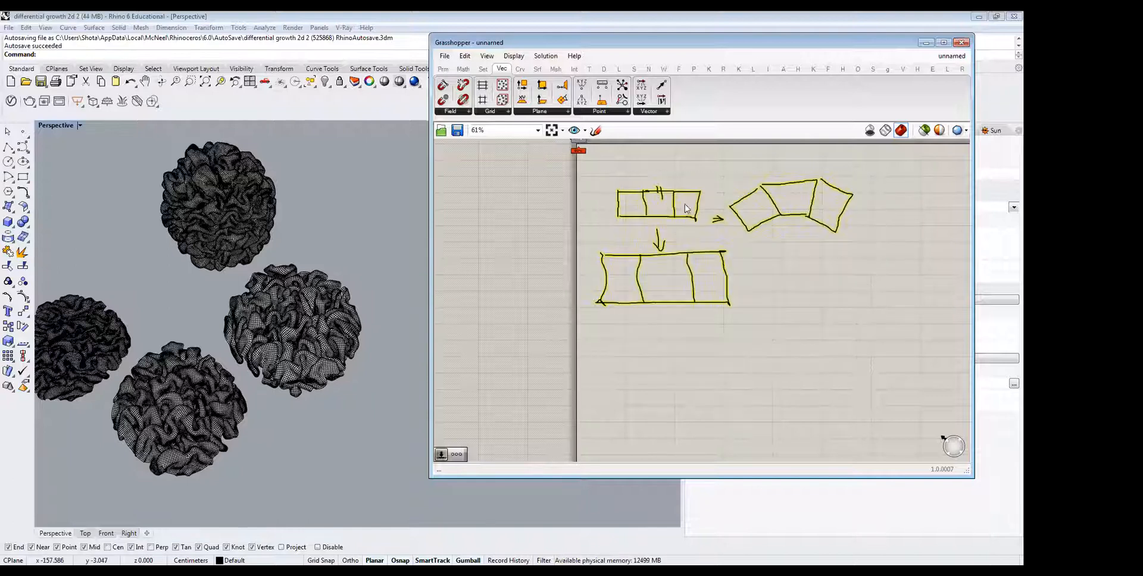
pyautogui.moveTo(683, 197)
pyautogui.mouseDown()
pyautogui.moveTo(596, 315)
pyautogui.moveTo(568, 376)
pyautogui.moveTo(524, 381)
pyautogui.mouseUp()
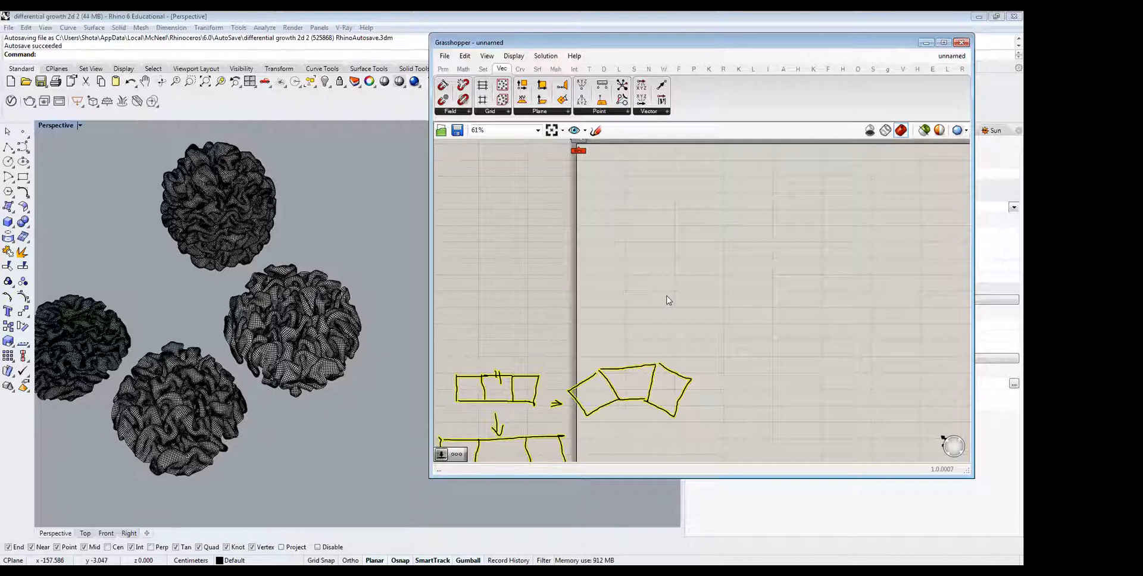
pyautogui.moveTo(660, 304); pyautogui.dragTo(635, 342, button='right')
pyautogui.scroll(5, 558, 216)
pyautogui.moveTo(653, 299); pyautogui.dragTo(596, 291, button='right')
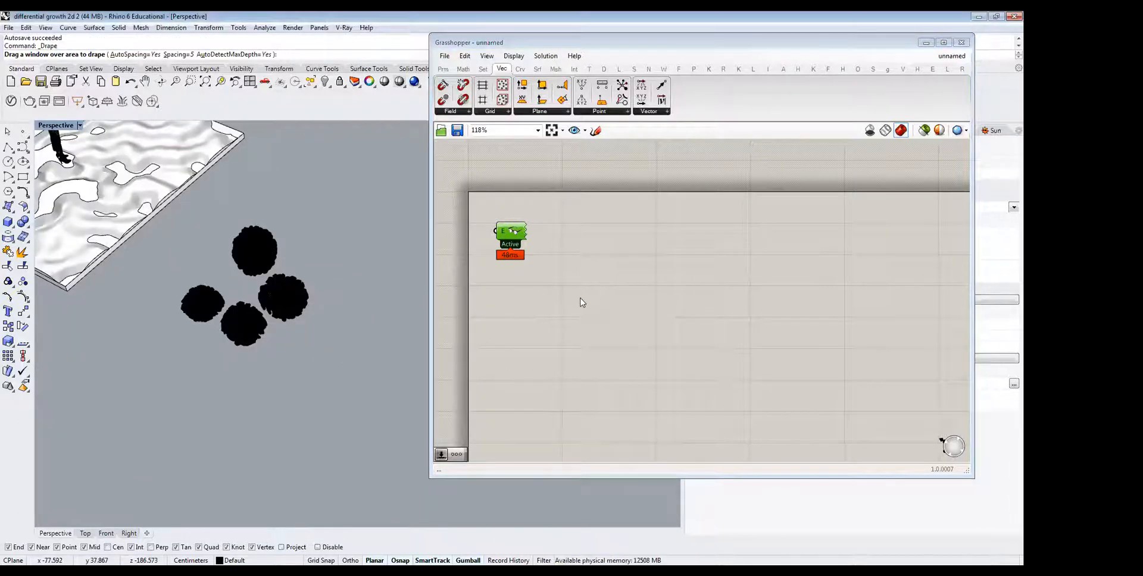
# Place a Construct Mesh component on the empty canvas and select it.
pyautogui.click(556, 69)
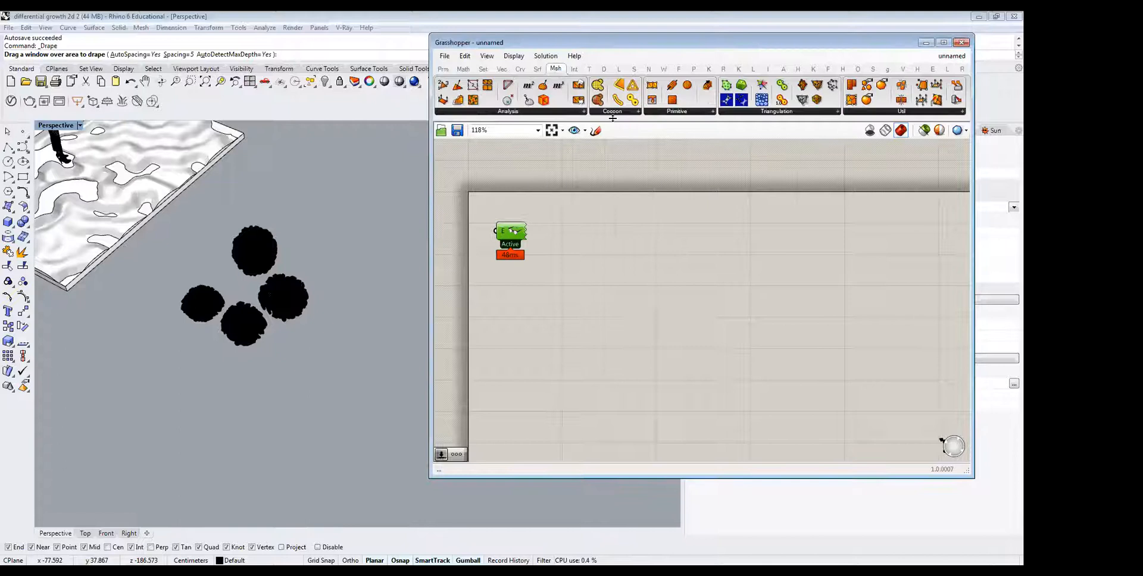
pyautogui.moveTo(652, 84); pyautogui.dragTo(567, 308)
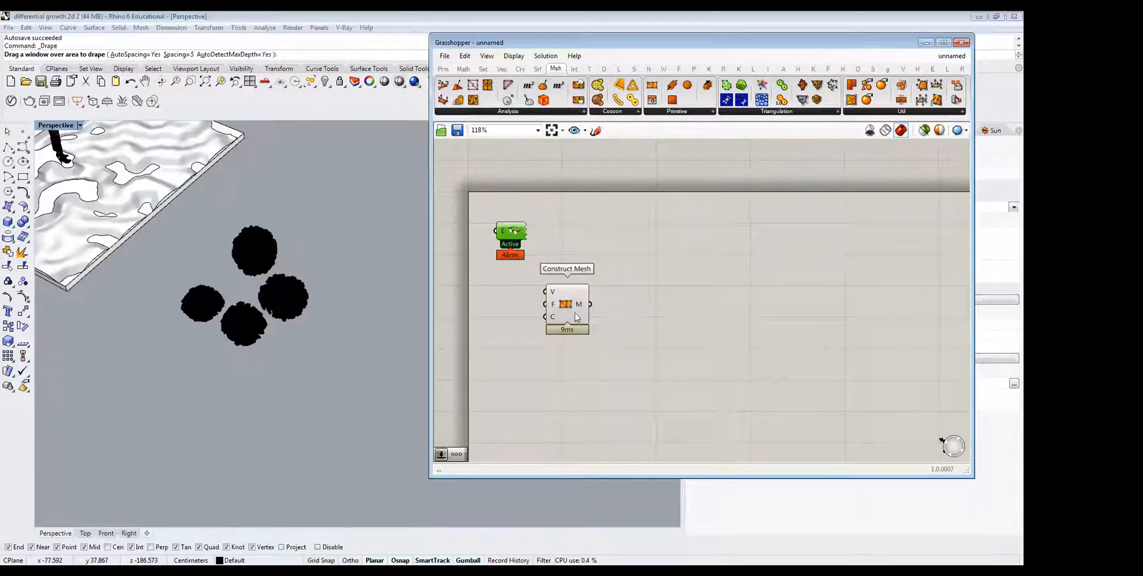
pyautogui.scroll(3, 568, 305)
pyautogui.click(567, 305)
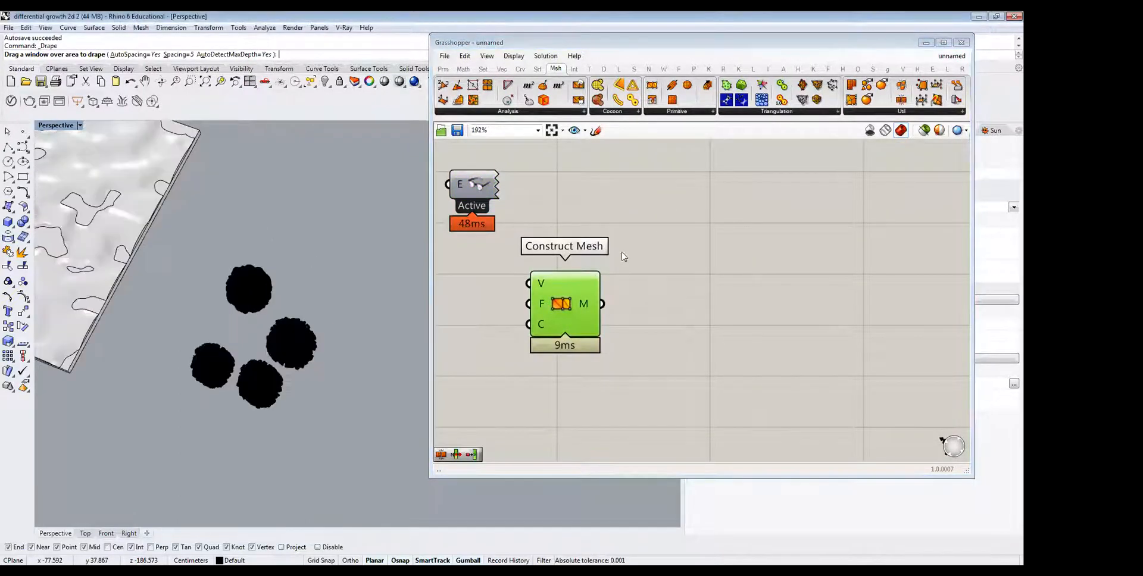
# Drape a surface over the relief slab and the growth meshes in Rhino's Perspective view.
pyautogui.scroll(-5, 273, 327)
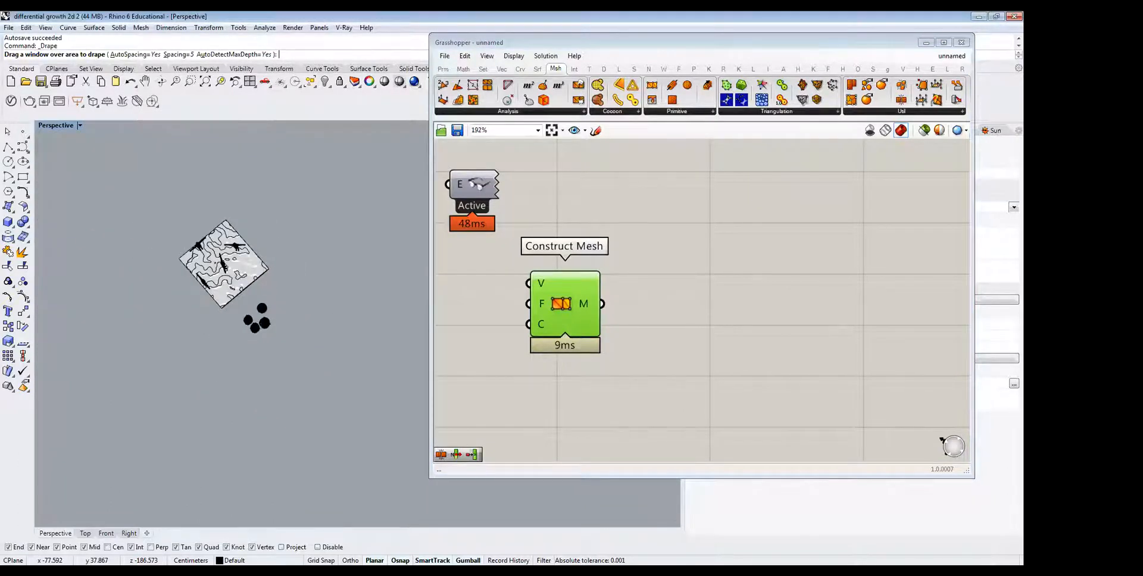
pyautogui.scroll(5, 265, 327)
pyautogui.moveTo(317, 376); pyautogui.dragTo(134, 177)
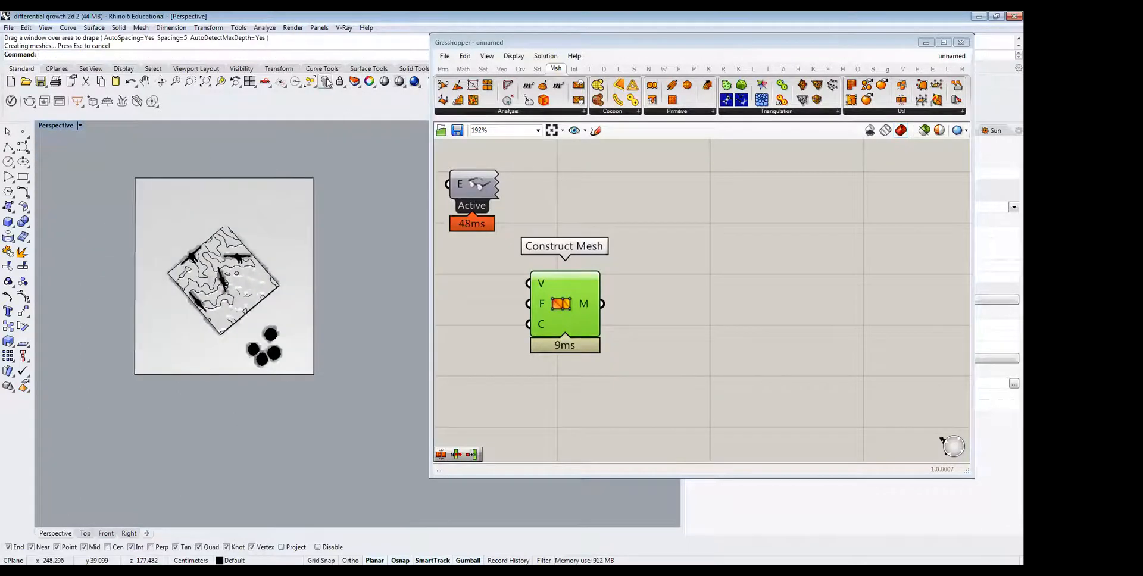
# Hide the draped surface, the relief slab and the growth meshes in Rhino, leaving only the Grasshopper mesh preview in view.
pyautogui.click(325, 82)
pyautogui.moveTo(353, 387); pyautogui.dragTo(202, 183)
pyautogui.press('Return')
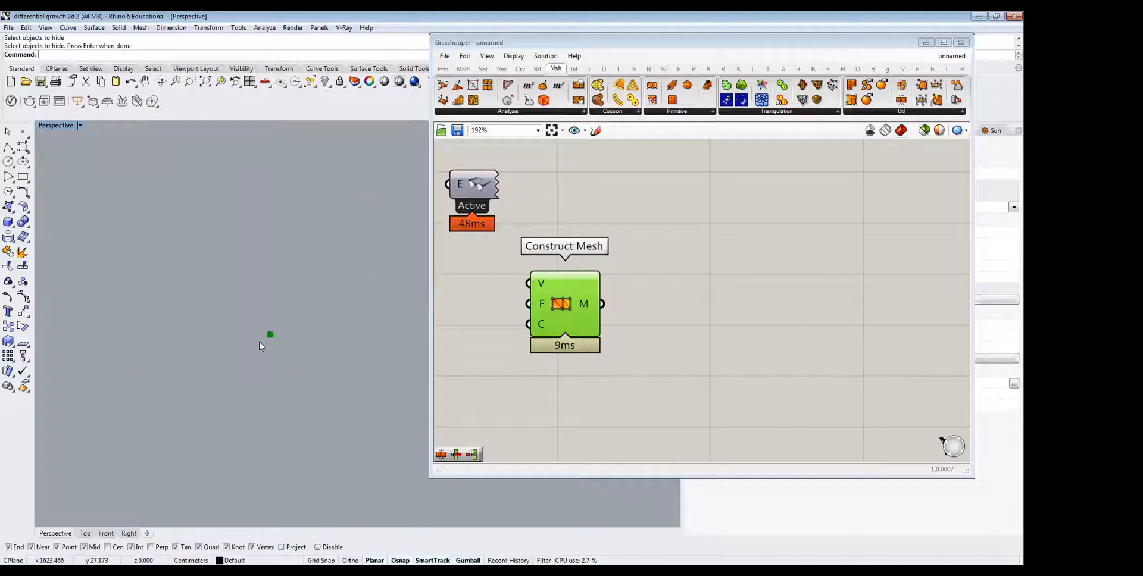
pyautogui.scroll(-4, 336, 292)
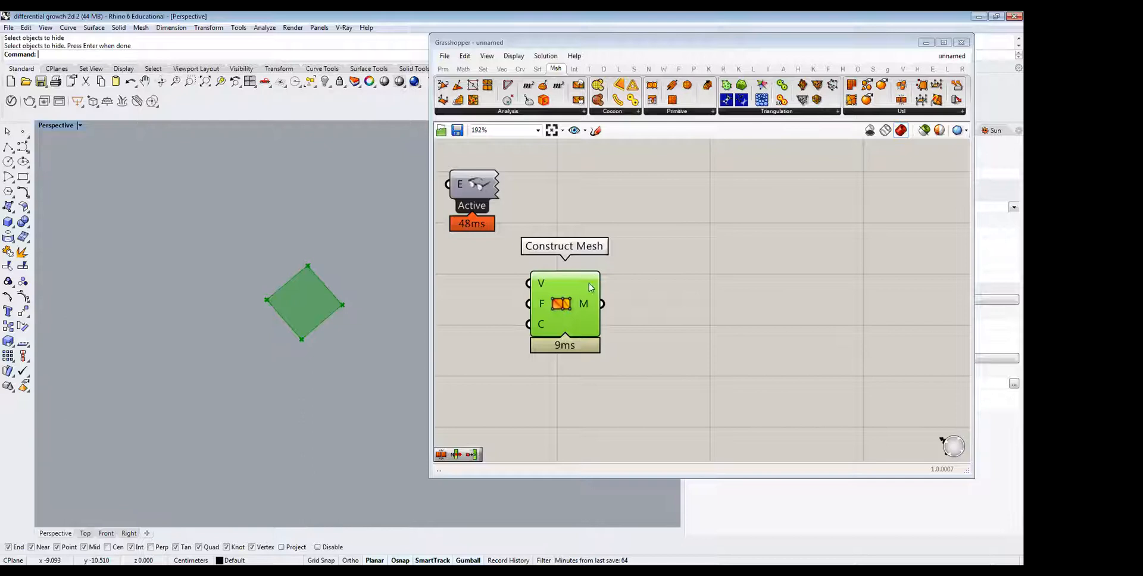
# Delete the Construct Mesh component and place a Mesh Plane component instead.
pyautogui.click(570, 303)
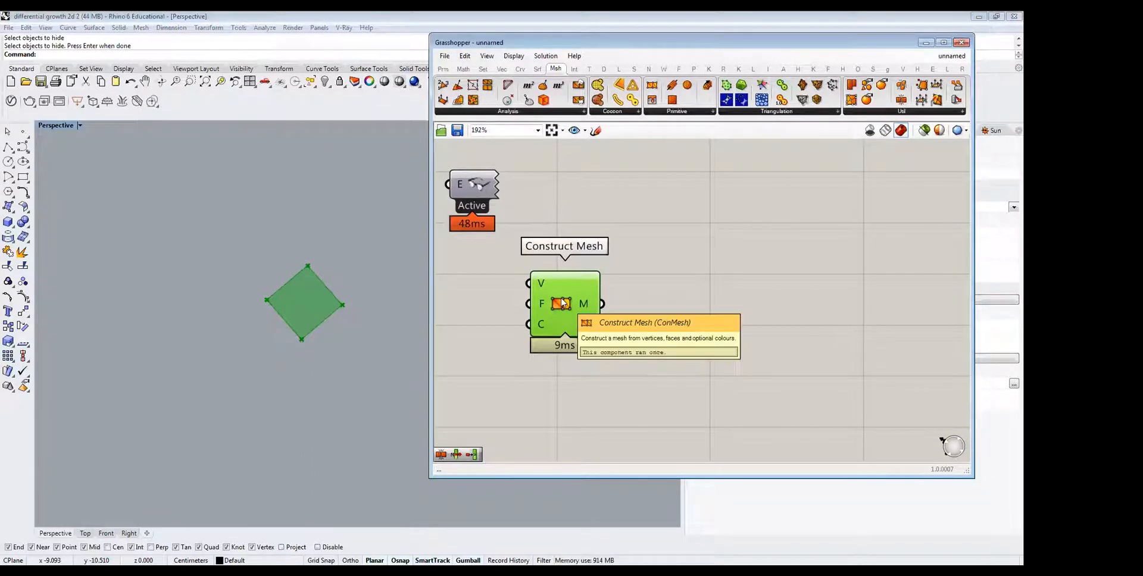
pyautogui.press('Delete')
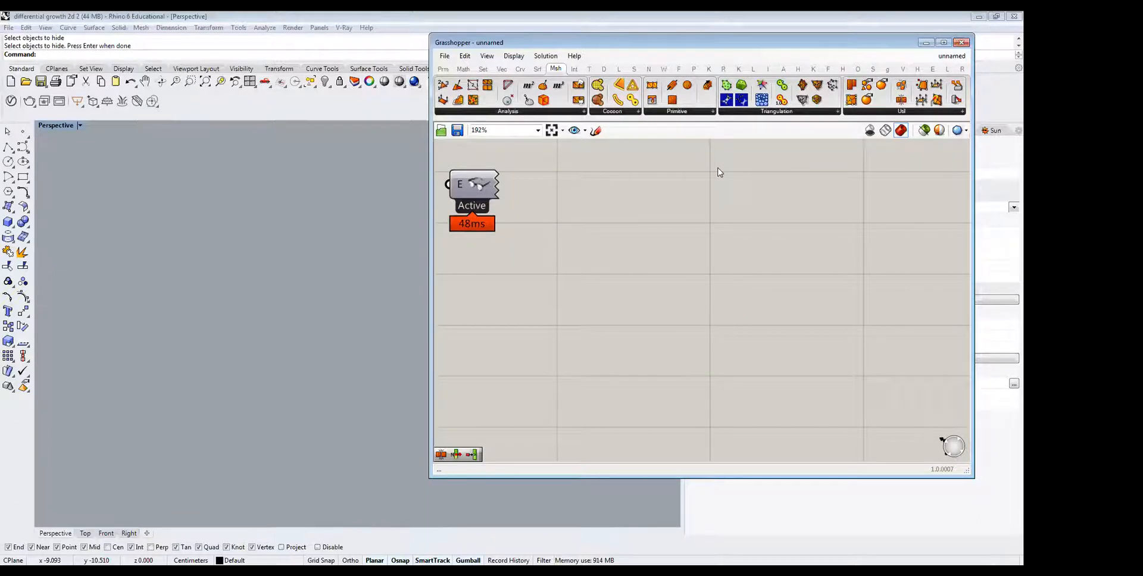
pyautogui.click(713, 111)
pyautogui.click(679, 233)
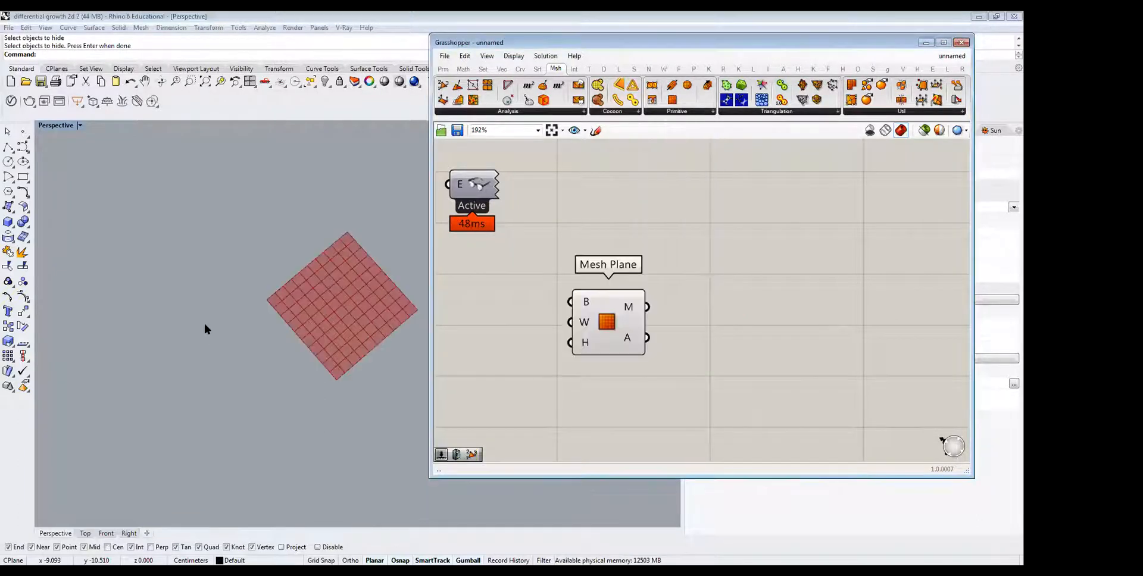
# Examine the mesh plane's grid in Rhino and the width count and height count inputs of the Mesh Plane component.
pyautogui.scroll(-5, 198, 296)
pyautogui.moveTo(209, 331); pyautogui.dragTo(222, 325, button='right')
pyautogui.scroll(3, 231, 321)
pyautogui.scroll(3, 231, 320)
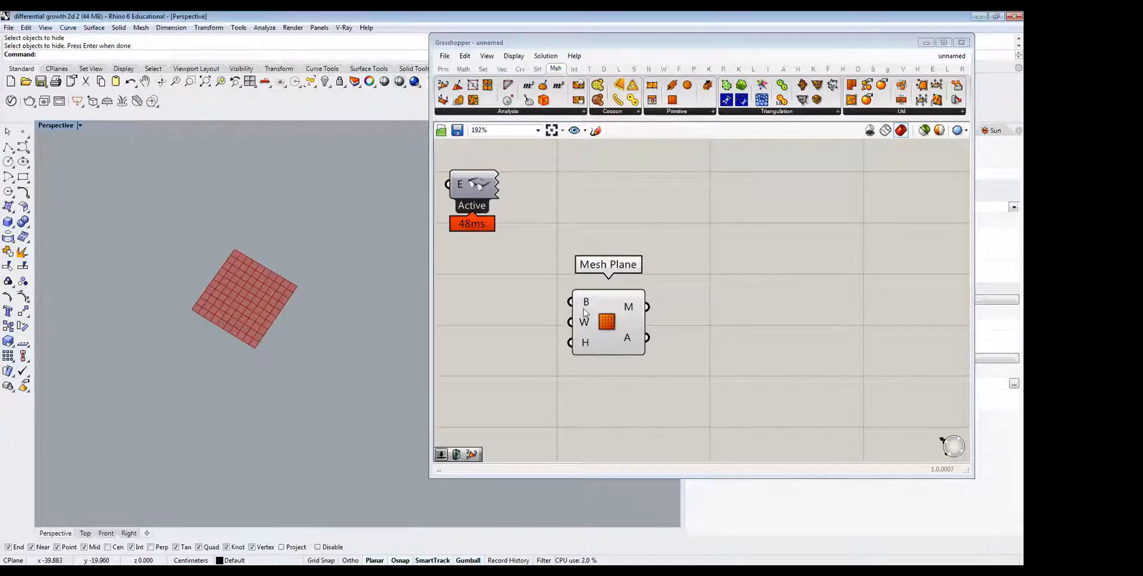
pyautogui.moveTo(585, 313)
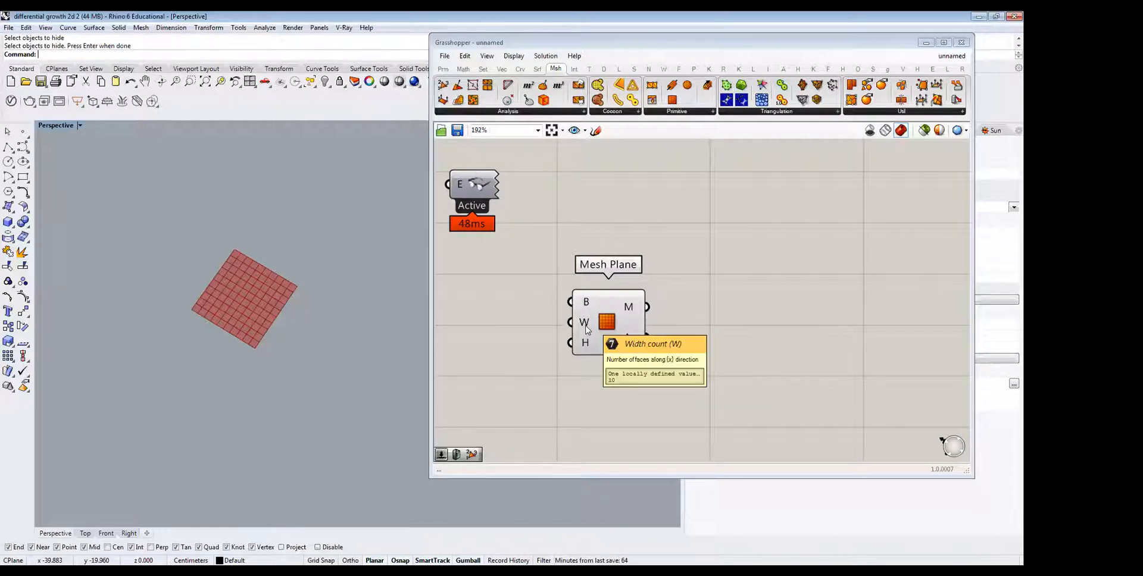
pyautogui.moveTo(584, 354)
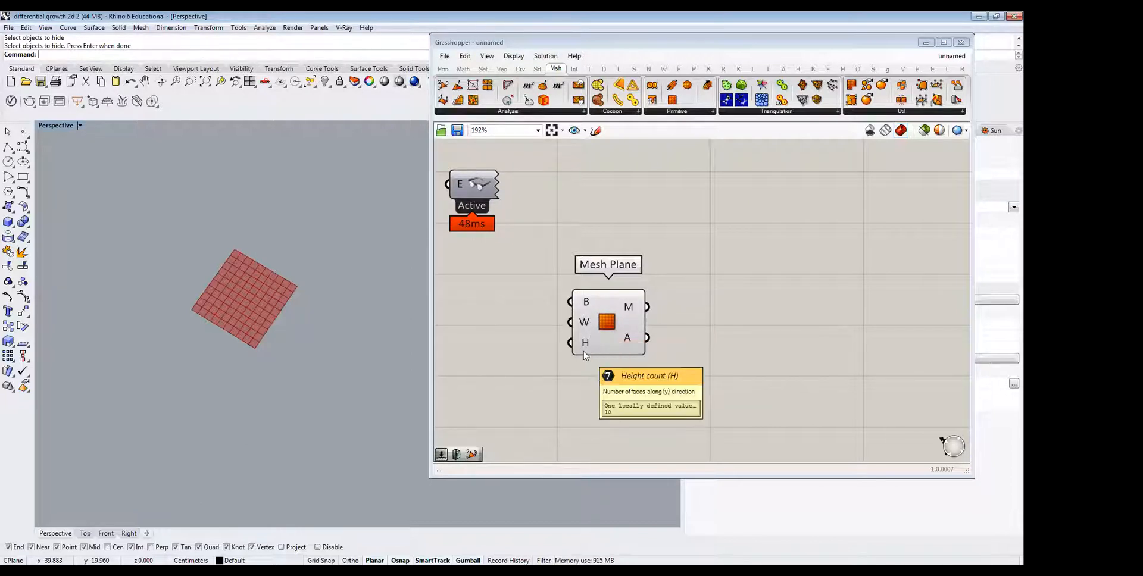
pyautogui.moveTo(204, 302); pyautogui.dragTo(235, 326, button='right')
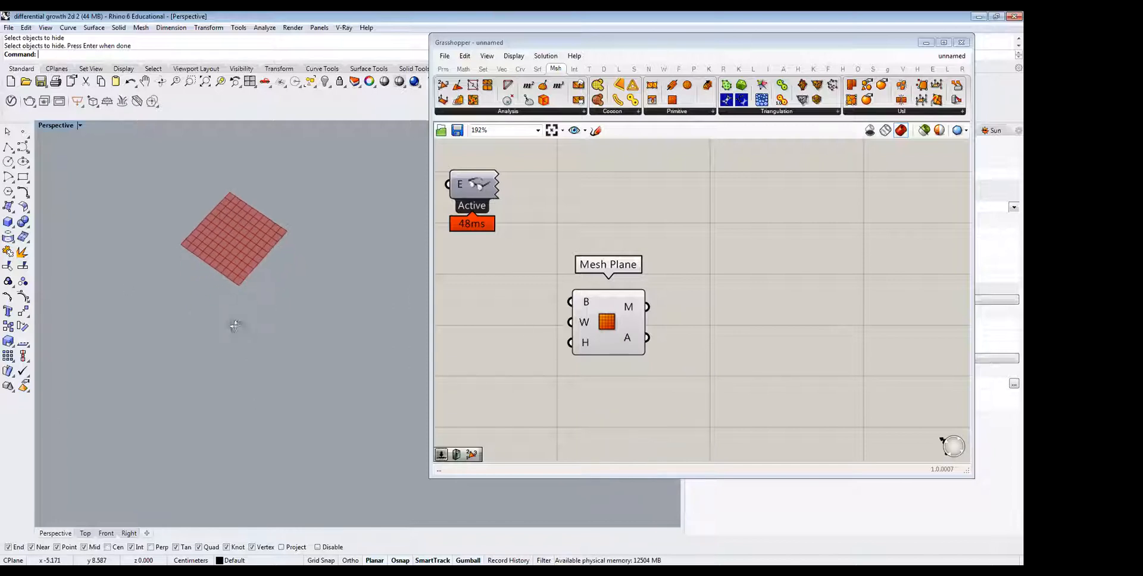
pyautogui.scroll(5, 223, 205)
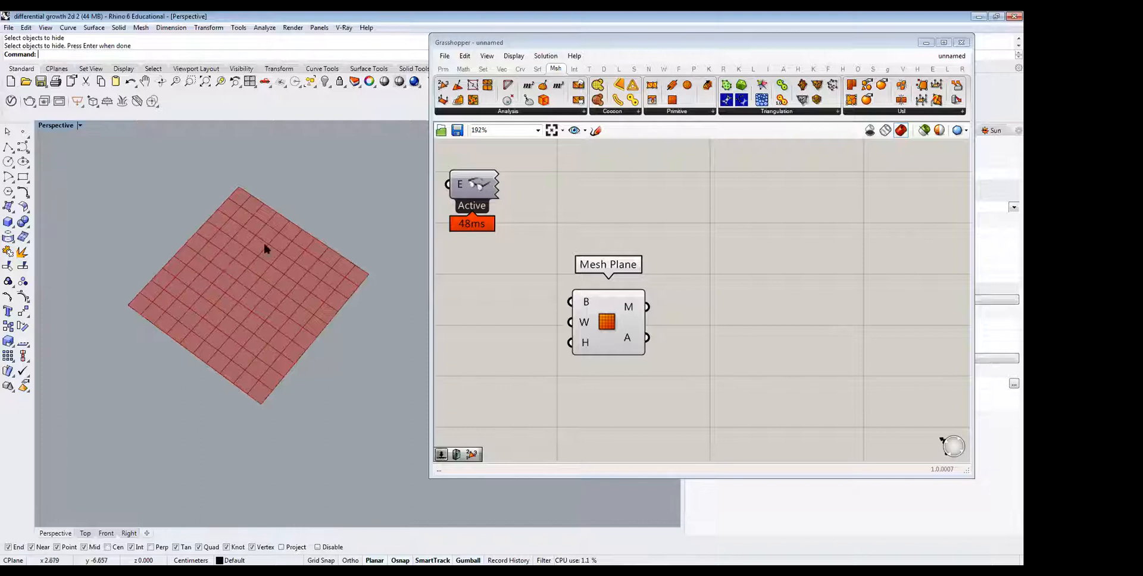
pyautogui.moveTo(264, 240); pyautogui.dragTo(280, 237, button='right')
pyautogui.scroll(-5, 280, 241)
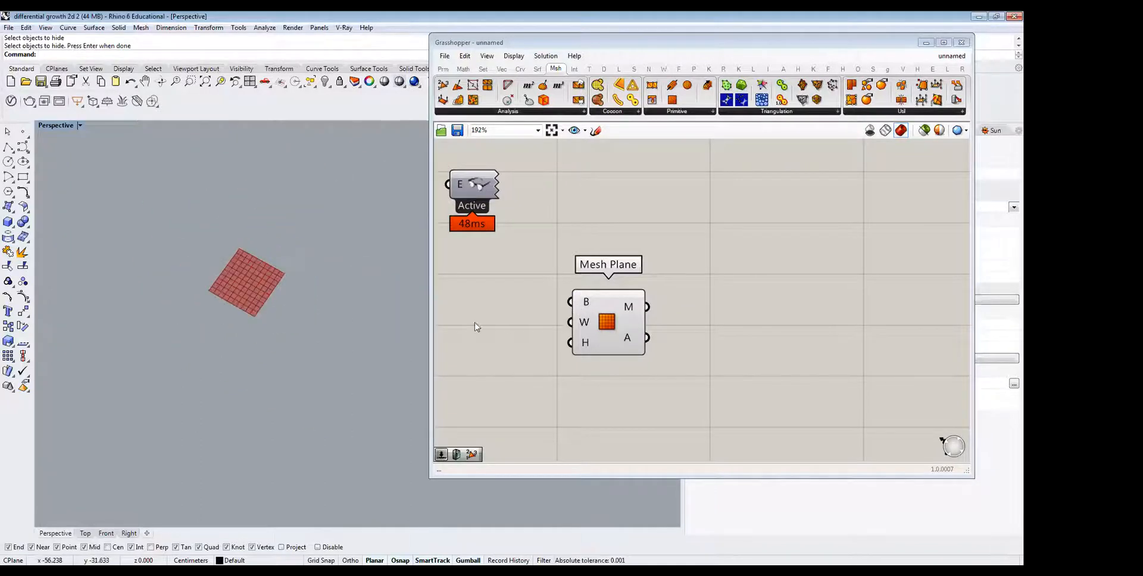
# Draw a temporary box at the mesh plane for centring the view on it, and delete the box.
pyautogui.click(8, 222)
pyautogui.click(222, 293)
pyautogui.click(286, 283)
pyautogui.click(332, 326)
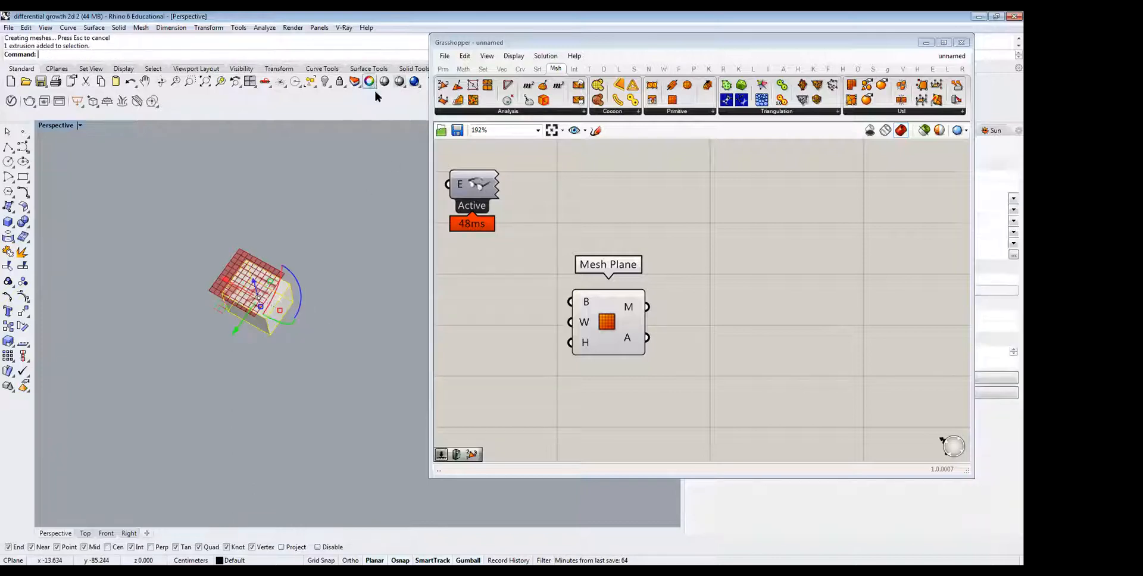
pyautogui.click(220, 80)
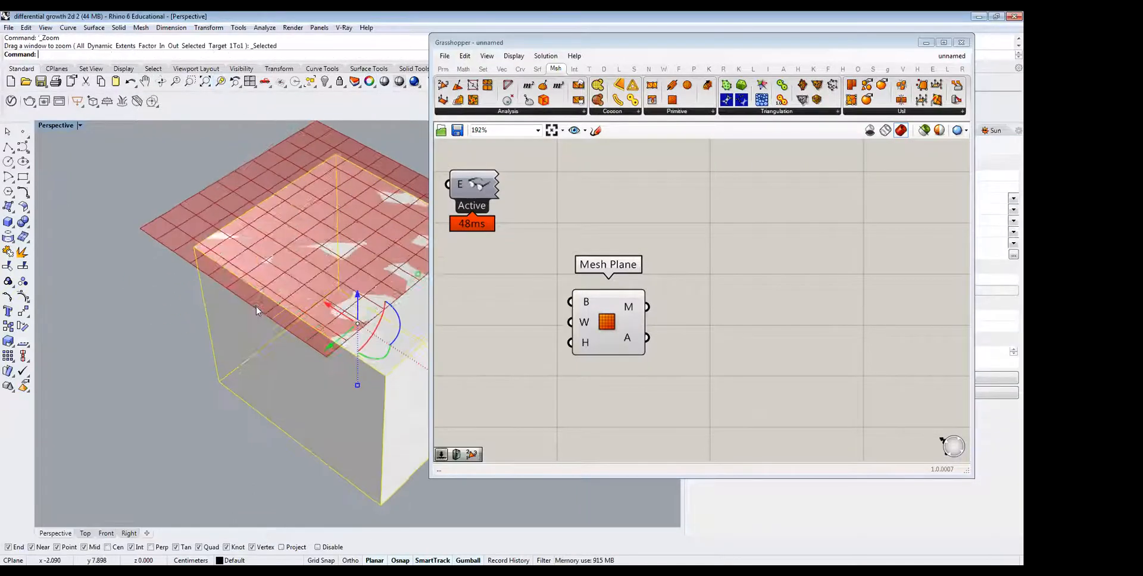
pyautogui.press('Delete')
pyautogui.scroll(-5, 250, 275)
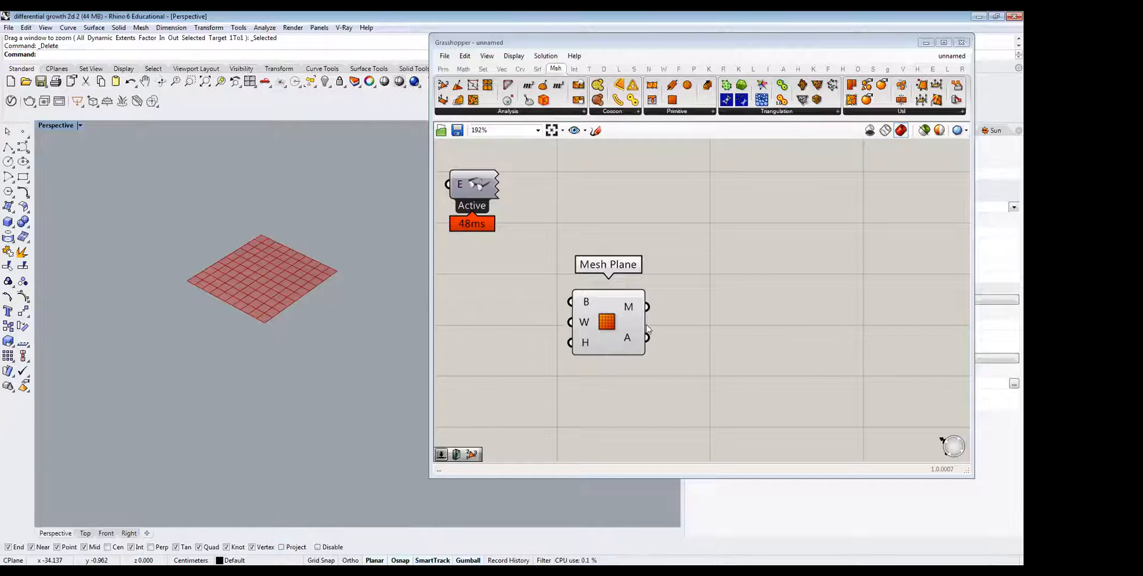
# Add a Rotate component and feed the Mesh Plane's mesh output into its geometry input.
pyautogui.moveTo(644, 326); pyautogui.dragTo(628, 297, button='right')
pyautogui.click(612, 311)
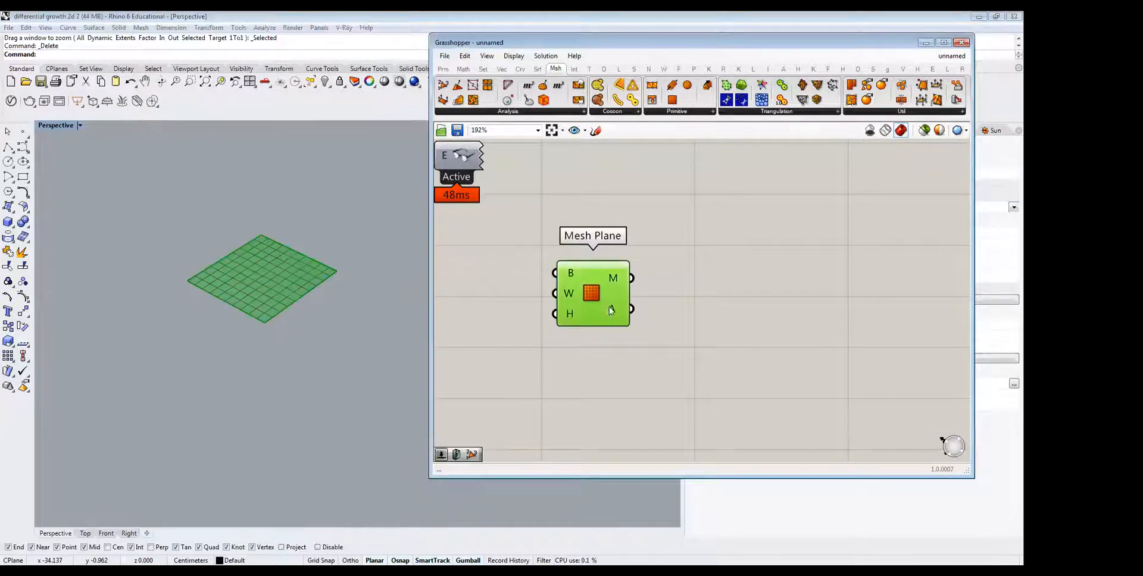
pyautogui.moveTo(348, 350); pyautogui.dragTo(297, 326, button='right')
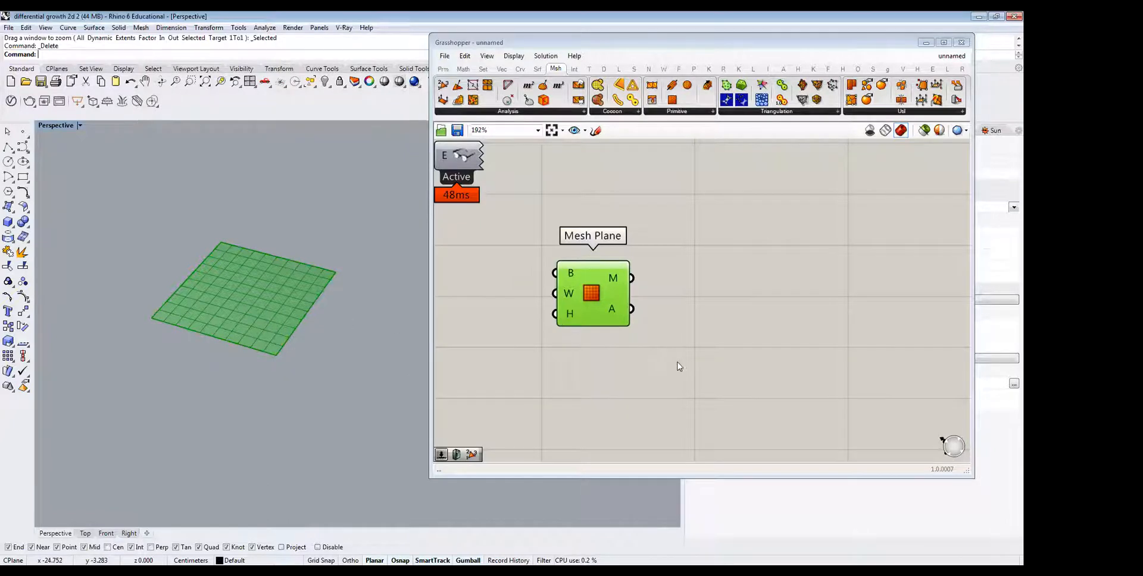
pyautogui.doubleClick(757, 366)
pyautogui.write('rotate')
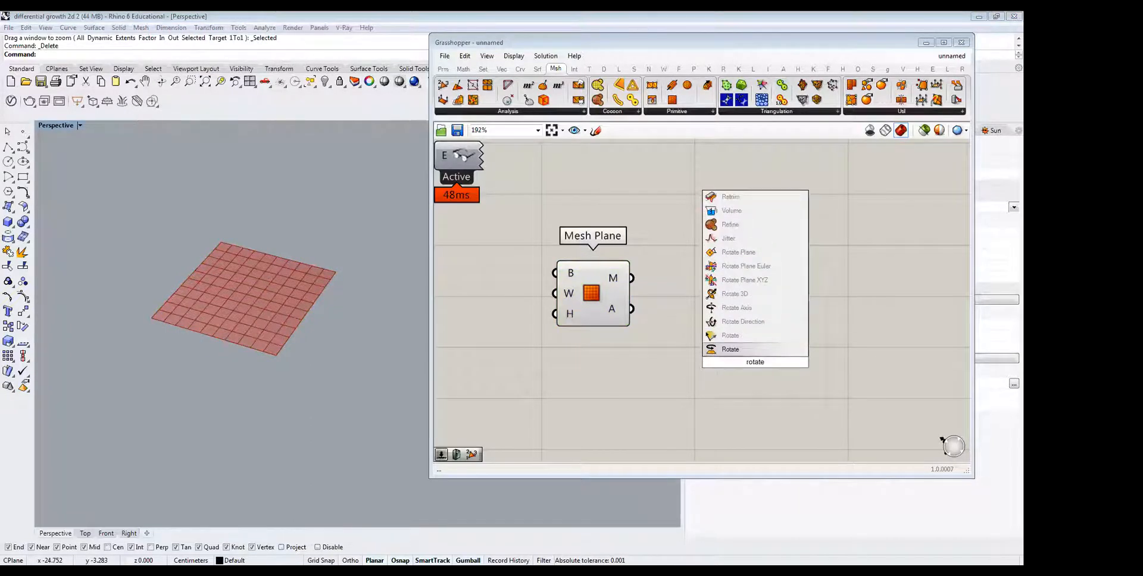
pyautogui.click(741, 352)
pyautogui.moveTo(719, 341); pyautogui.dragTo(632, 278)
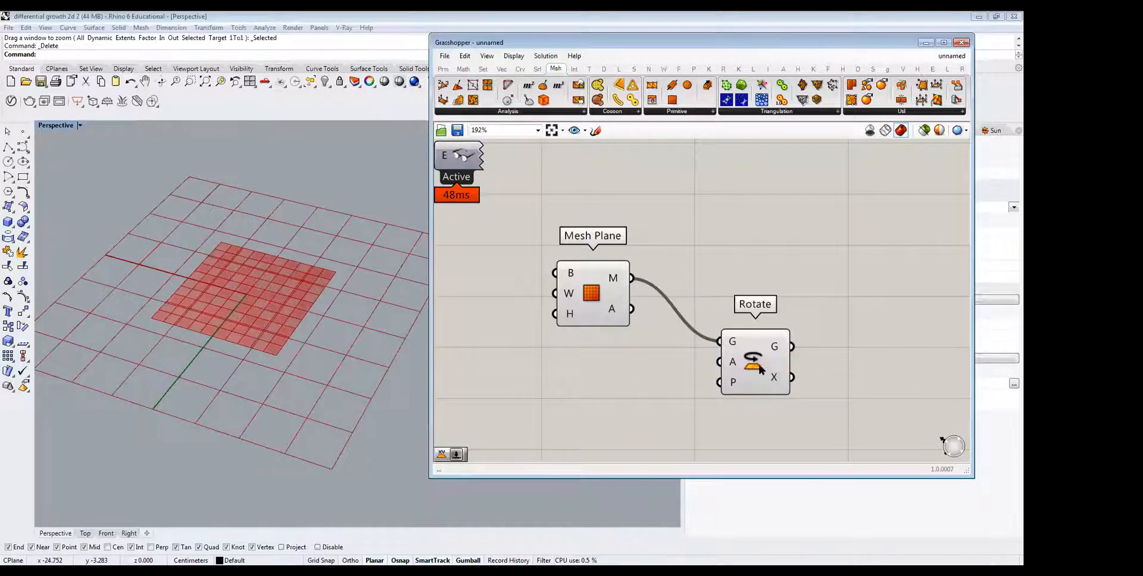
# Add an XZ Plane component below the Mesh Plane and wire it to the Rotate component's plane input.
pyautogui.doubleClick(608, 387)
pyautogui.write('xz')
pyautogui.click(606, 374)
pyautogui.moveTo(632, 381); pyautogui.dragTo(719, 382)
pyautogui.moveTo(597, 382); pyautogui.dragTo(597, 448)
# Create a number slider with the value 0.1 and connect it to the Rotate component's angle input.
pyautogui.click(629, 370)
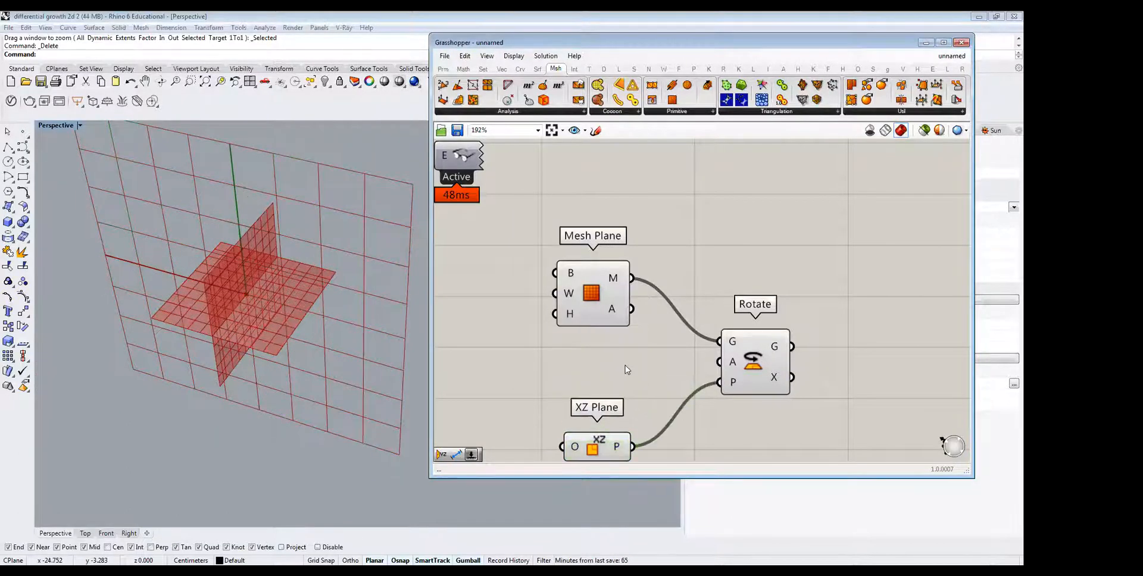
pyautogui.doubleClick(627, 369)
pyautogui.write('0.1')
pyautogui.press('Return')
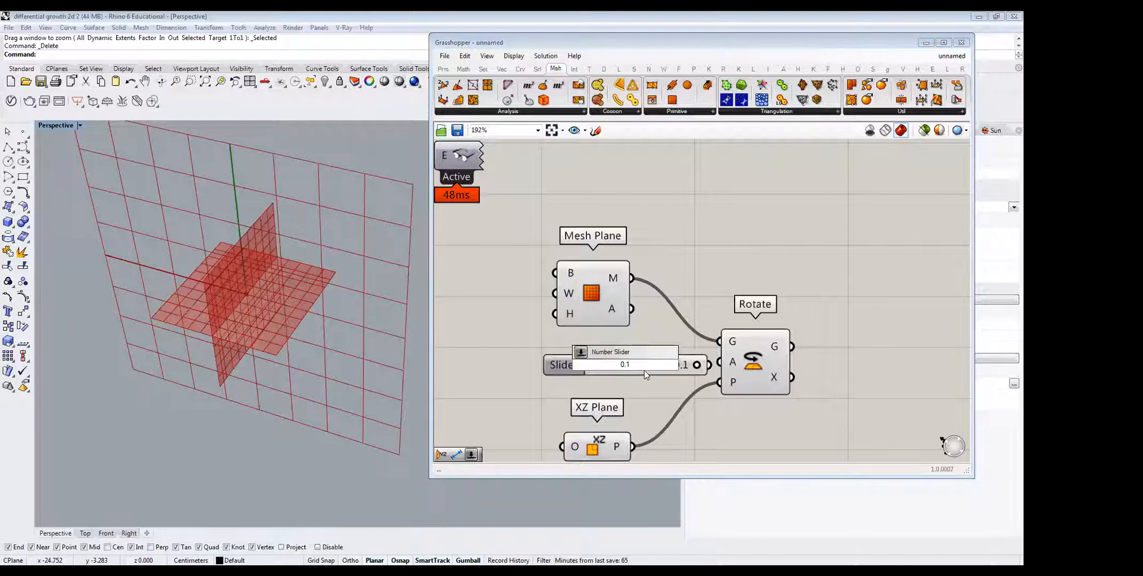
pyautogui.moveTo(671, 375); pyautogui.dragTo(722, 363)
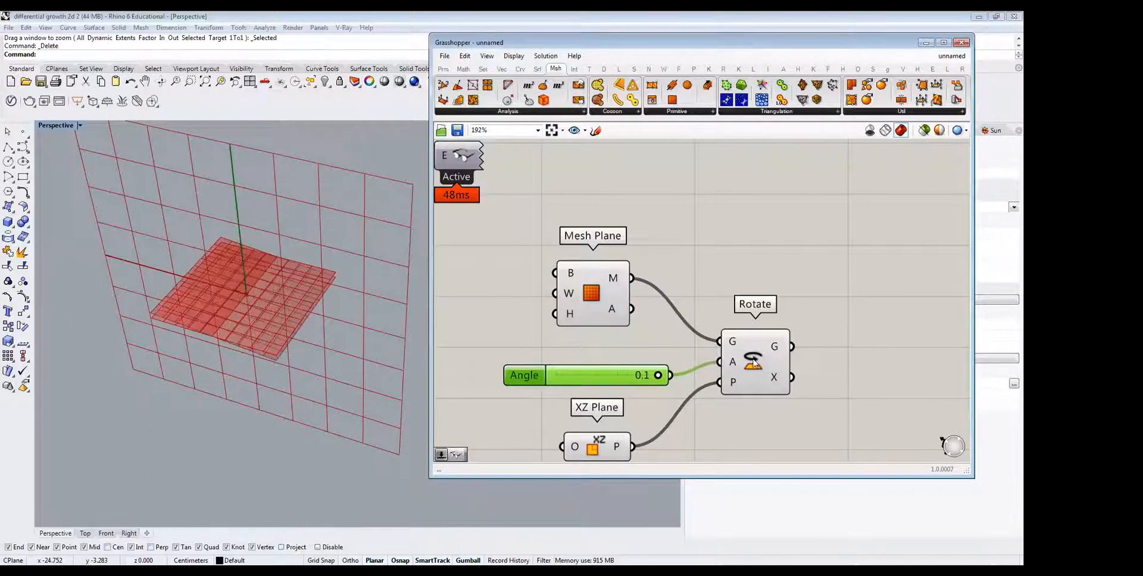
# Compare the rotated mesh with the original in Rhino and turn off the Mesh Plane component's preview.
pyautogui.click(754, 363)
pyautogui.moveTo(257, 394); pyautogui.dragTo(227, 327, button='right')
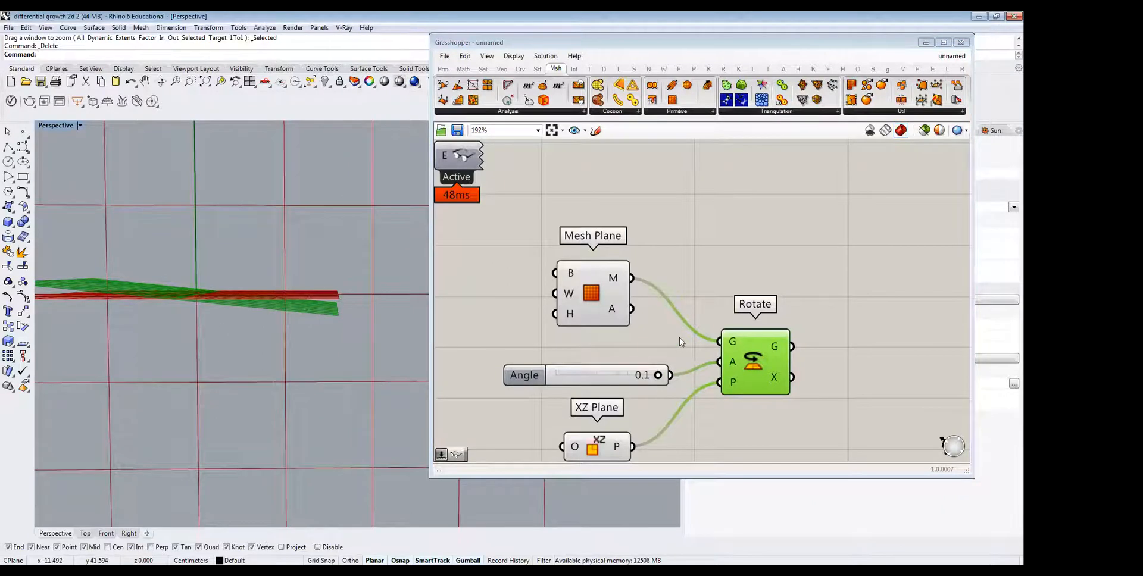
pyautogui.click(590, 290)
pyautogui.middleClick(590, 287)
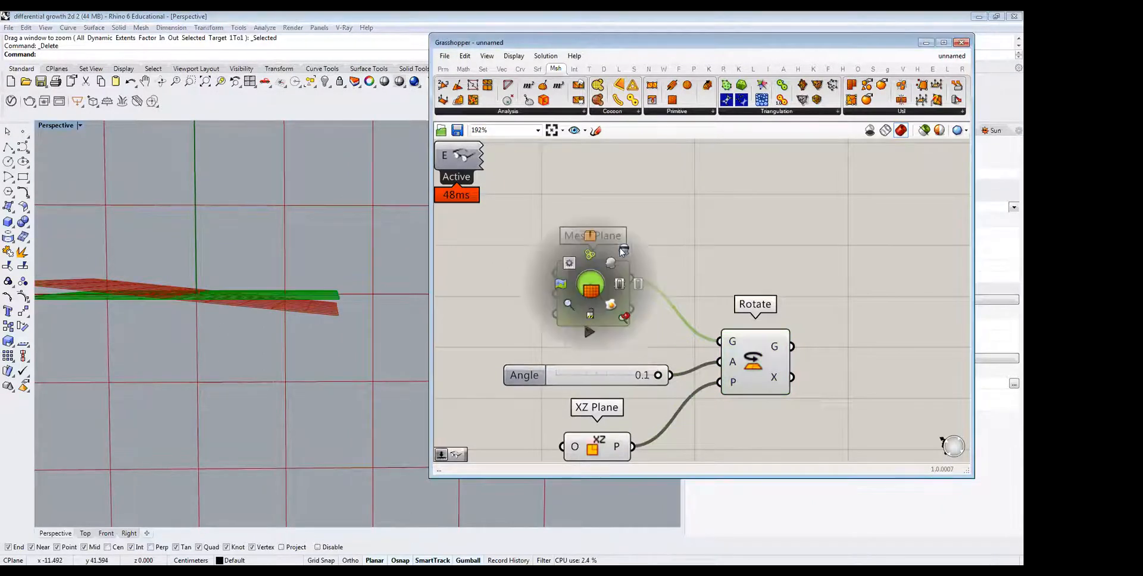
pyautogui.click(622, 250)
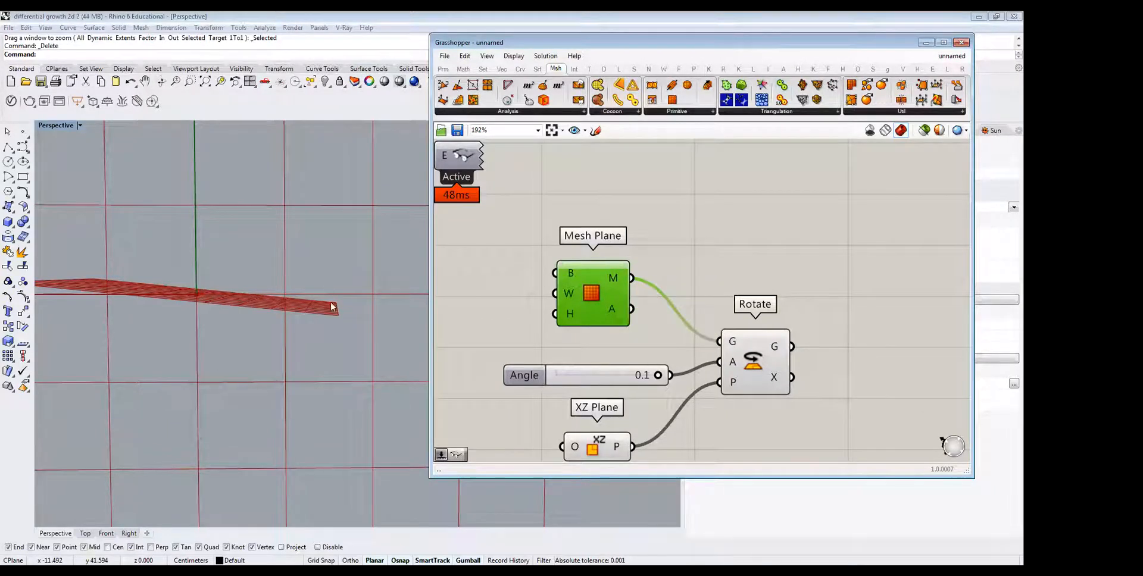
pyautogui.moveTo(273, 377); pyautogui.dragTo(245, 306, button='right')
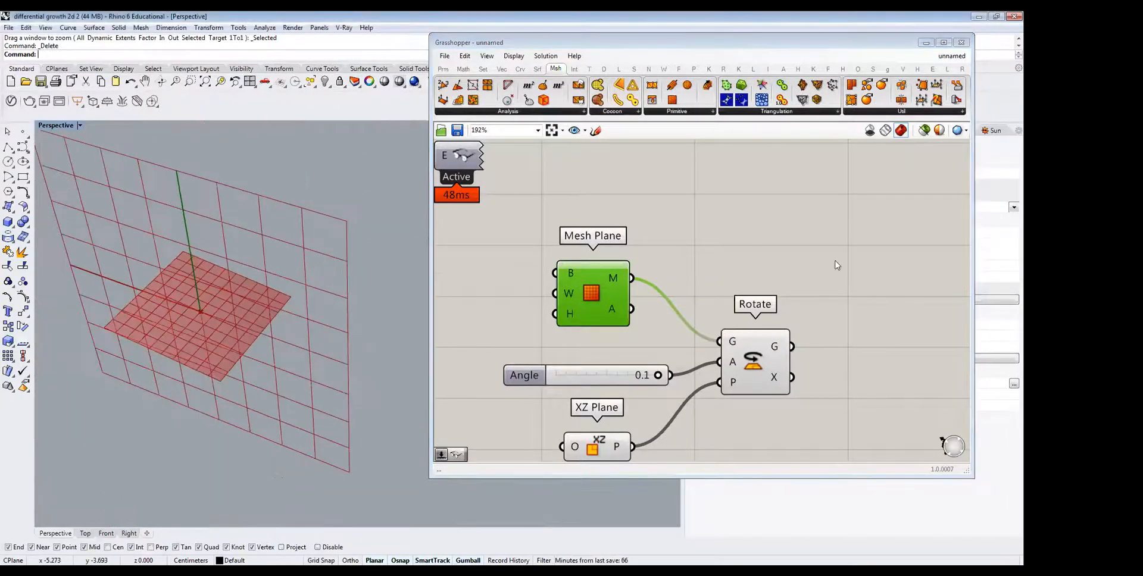
pyautogui.click(816, 242)
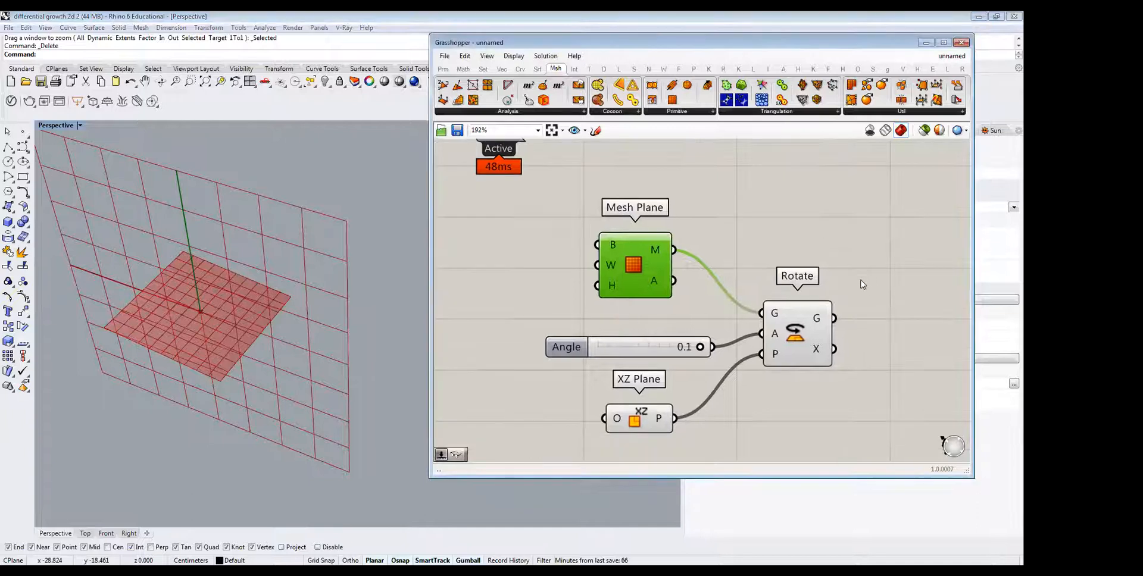
# Add a Triangulate component and feed the rotated geometry into its mesh input.
pyautogui.moveTo(873, 272); pyautogui.dragTo(751, 284, button='right')
pyautogui.click(794, 312)
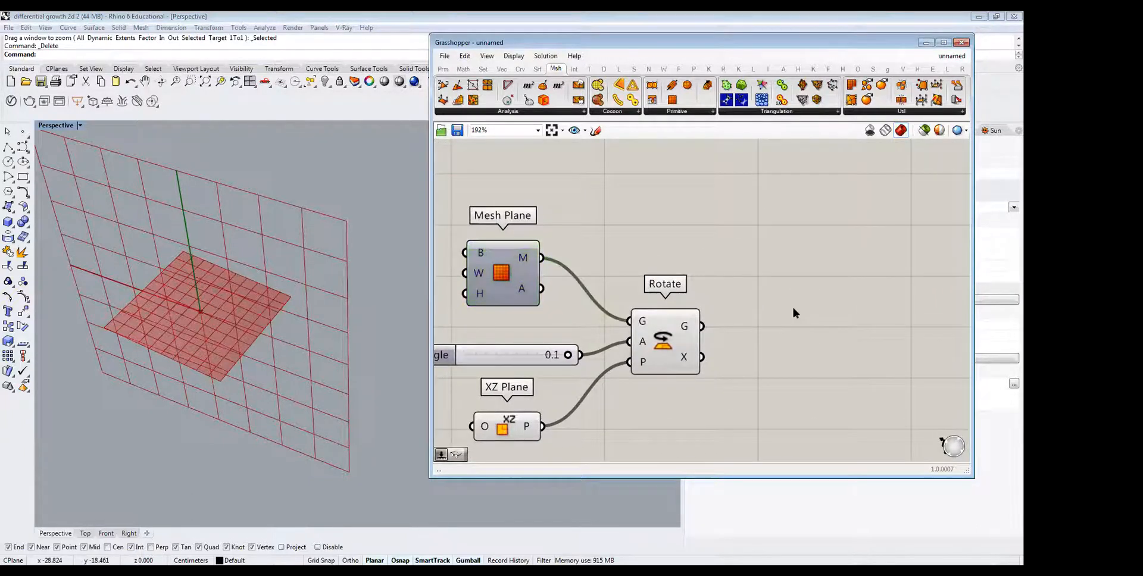
pyautogui.doubleClick(794, 312)
pyautogui.write('tri')
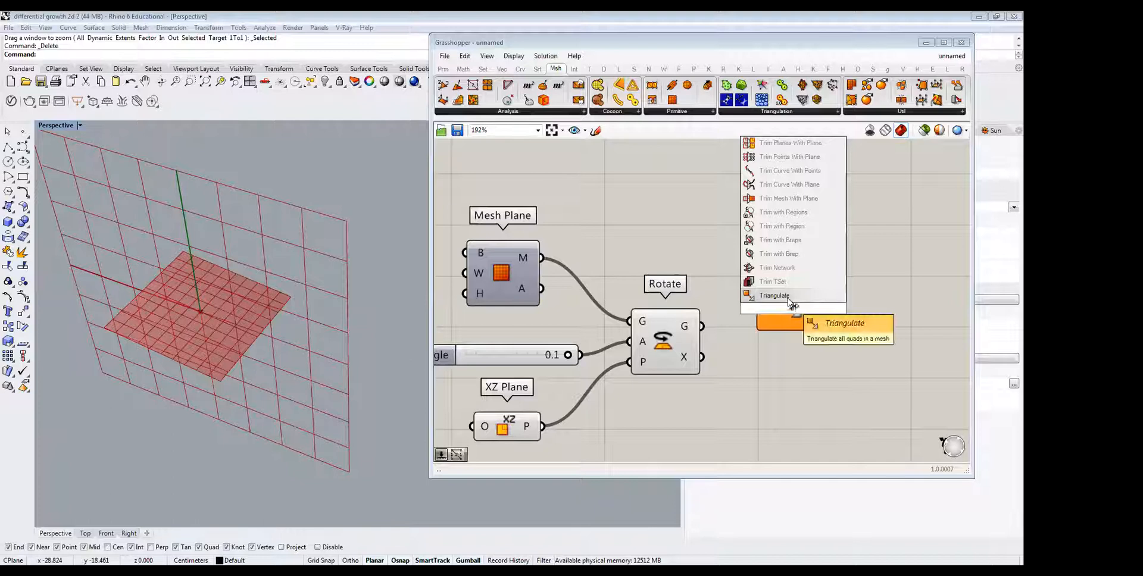
pyautogui.click(789, 298)
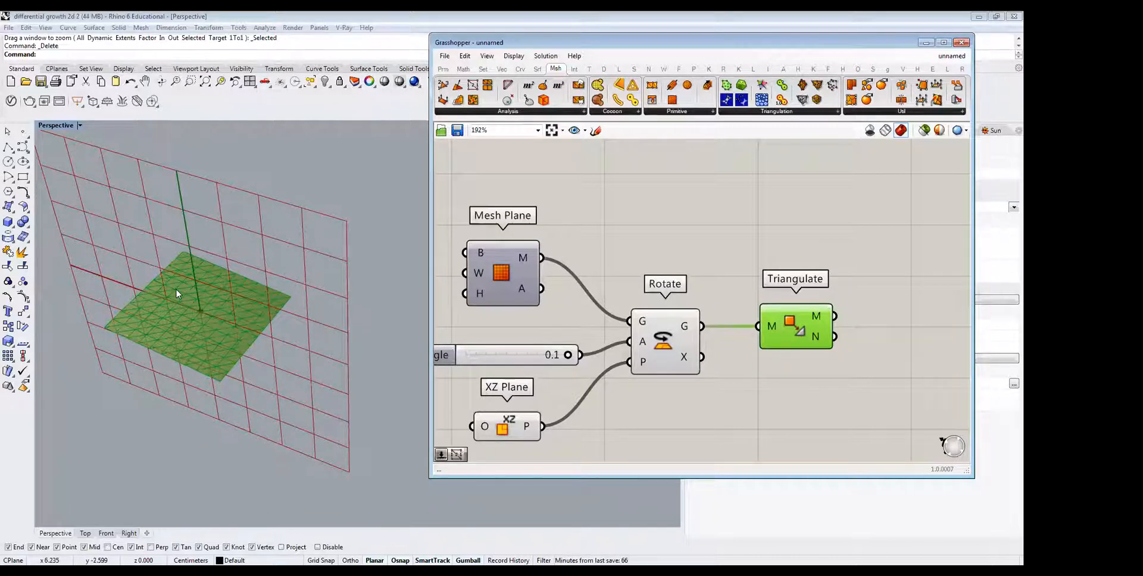
pyautogui.click(659, 232)
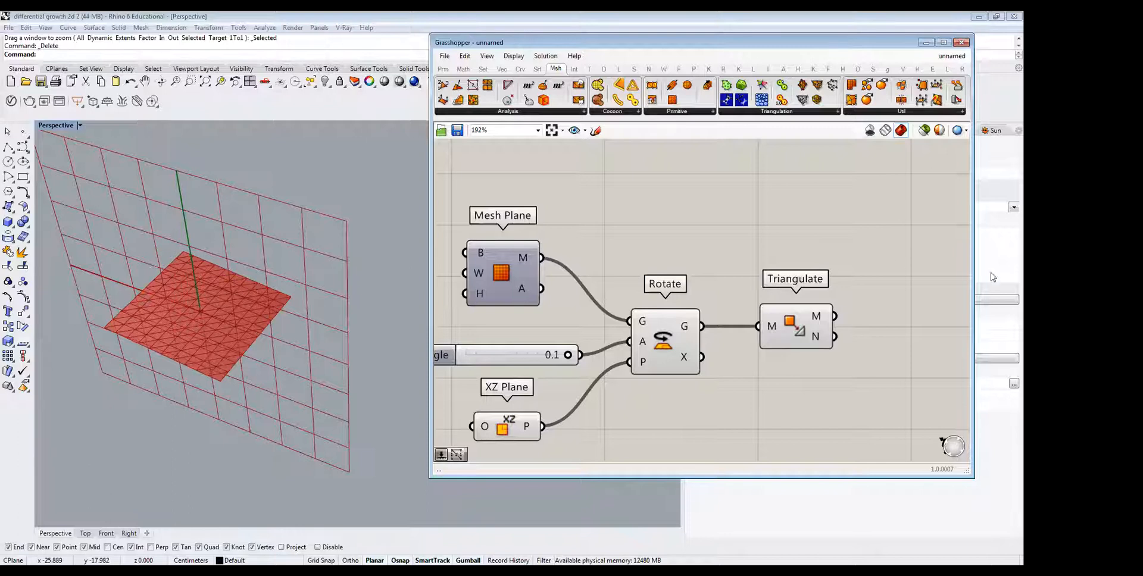
pyautogui.click(802, 328)
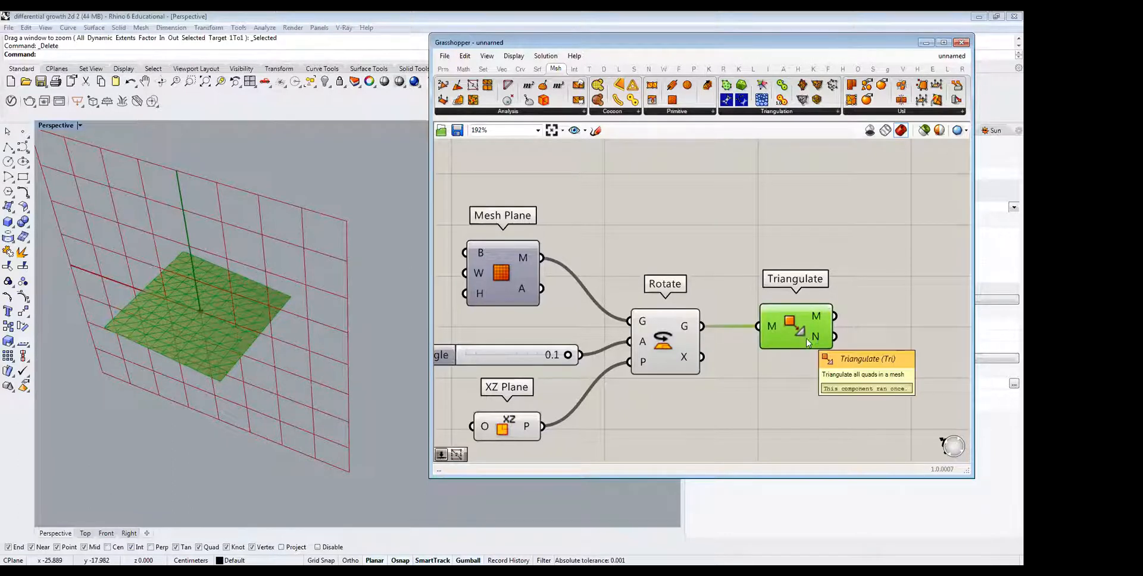
# Sketch a short vertical freehand divider line on the Grasshopper canvas above and just past the Triangulate component.
pyautogui.scroll(-5, 614, 281)
pyautogui.moveTo(614, 280); pyautogui.dragTo(596, 291, button='right')
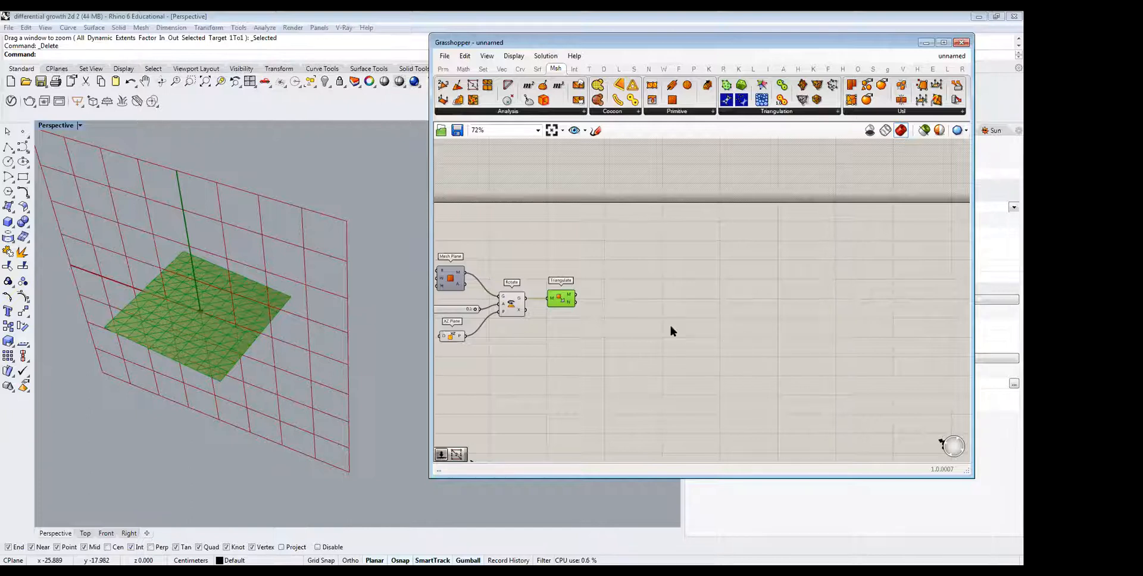
pyautogui.click(596, 130)
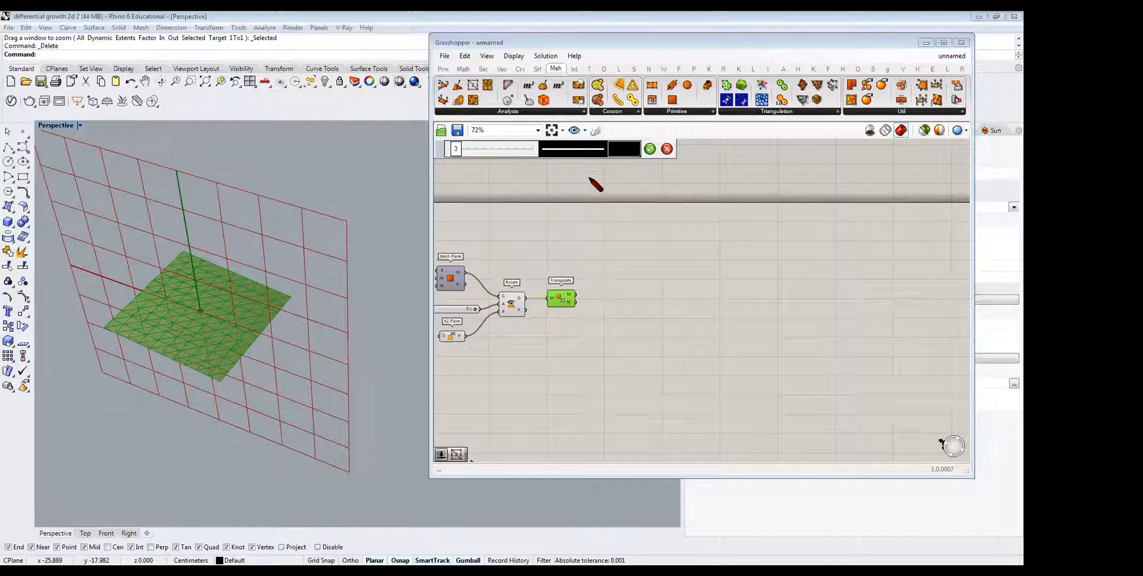
pyautogui.moveTo(589, 178); pyautogui.dragTo(587, 244)
pyautogui.click(651, 150)
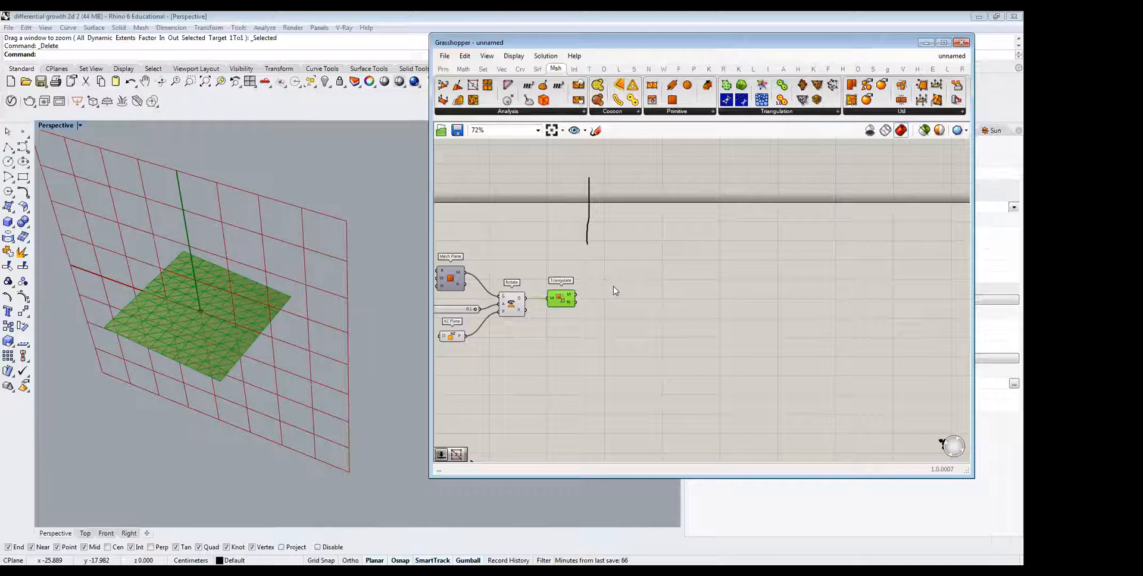
# Add a Mesh parameter after the Triangulate component and connect the triangulated mesh to it.
pyautogui.scroll(4, 614, 295)
pyautogui.click(659, 321)
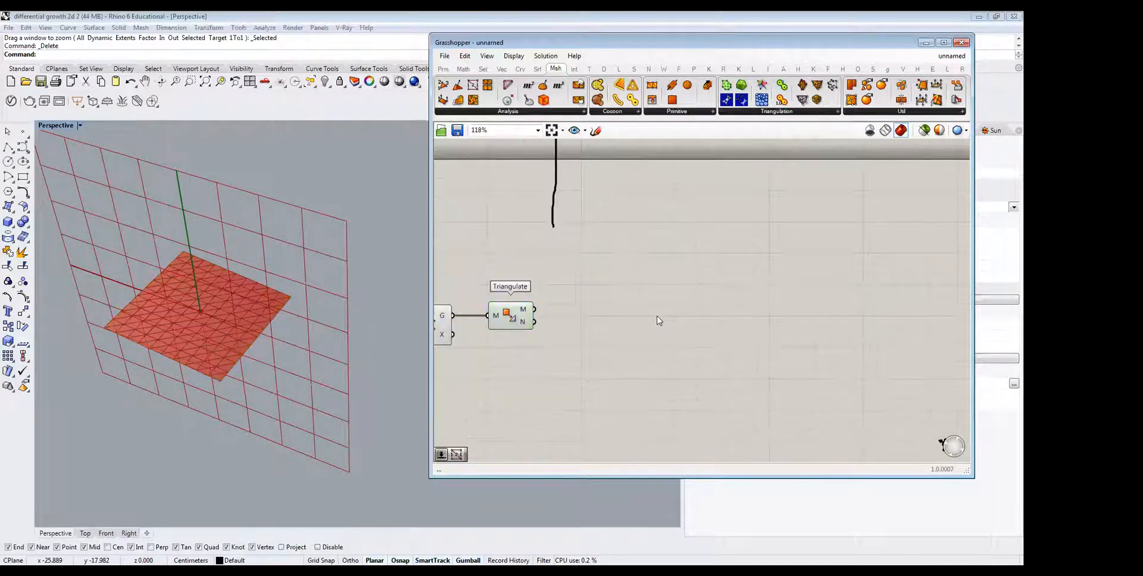
pyautogui.doubleClick(659, 320)
pyautogui.write('mesh')
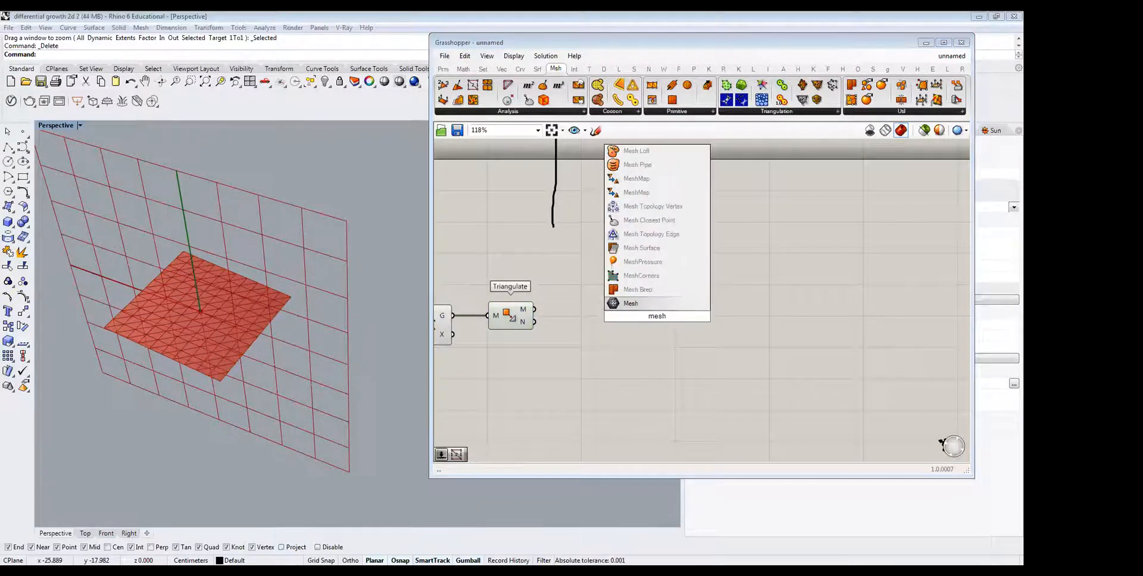
pyautogui.click(631, 303)
pyautogui.moveTo(534, 309); pyautogui.dragTo(635, 320)
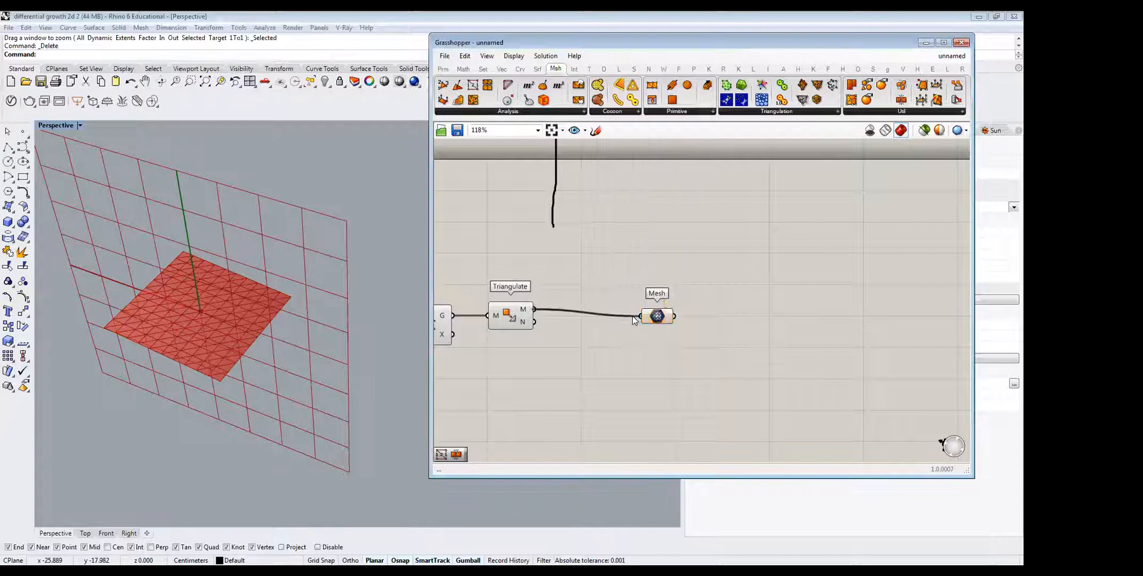
pyautogui.click(657, 316)
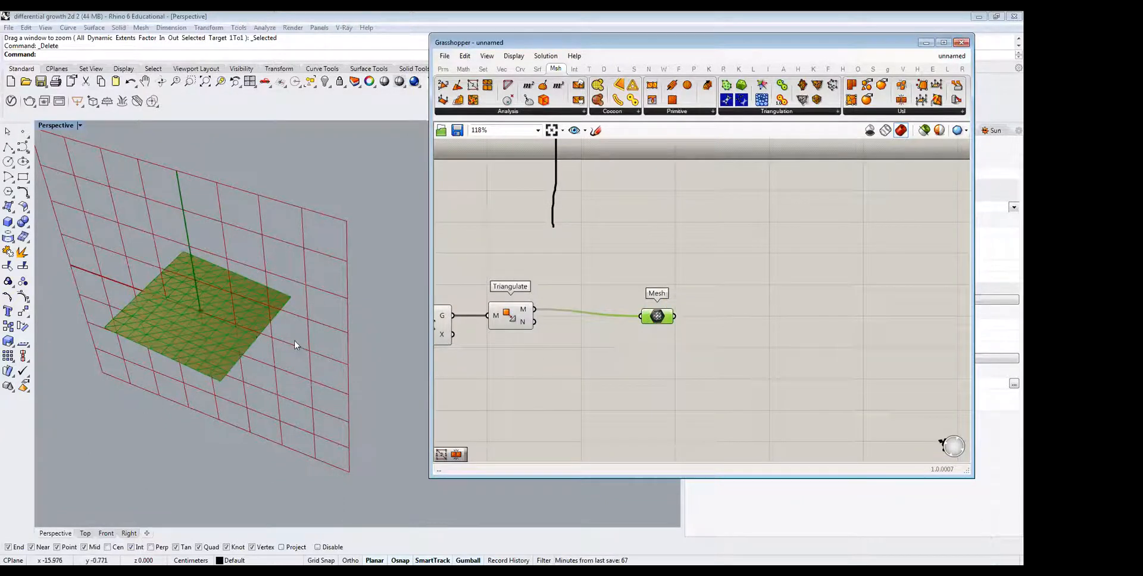
# Add Weaverbird's Catmull-Clark Subdivision, feed it from the Mesh parameter, and inspect the subdivided faces in Rhino.
pyautogui.scroll(5, 196, 324)
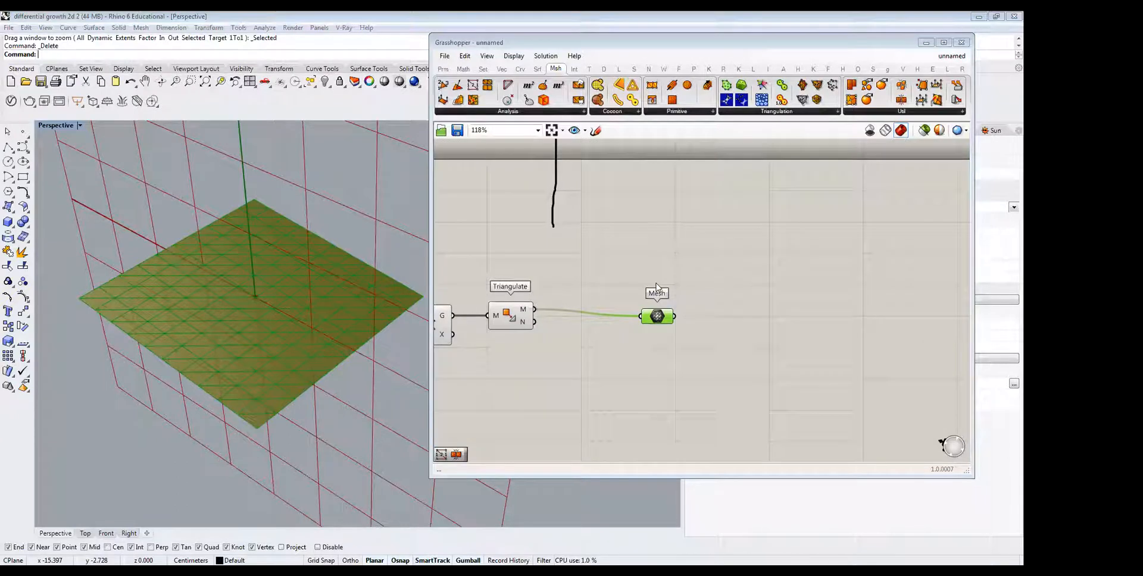
pyautogui.moveTo(656, 286); pyautogui.dragTo(593, 271, button='right')
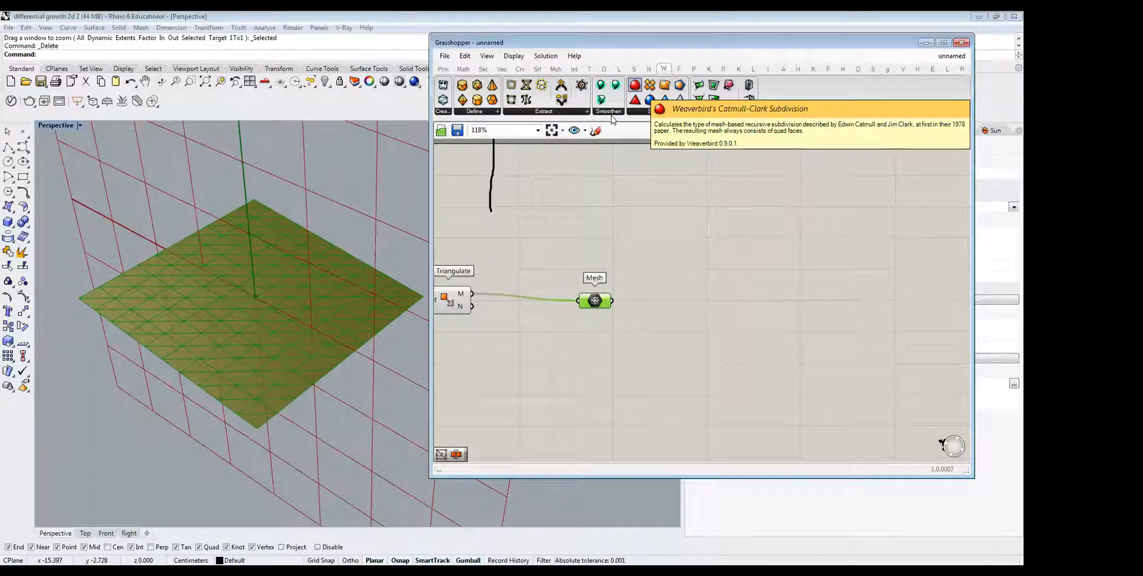
pyautogui.moveTo(635, 85); pyautogui.dragTo(613, 301)
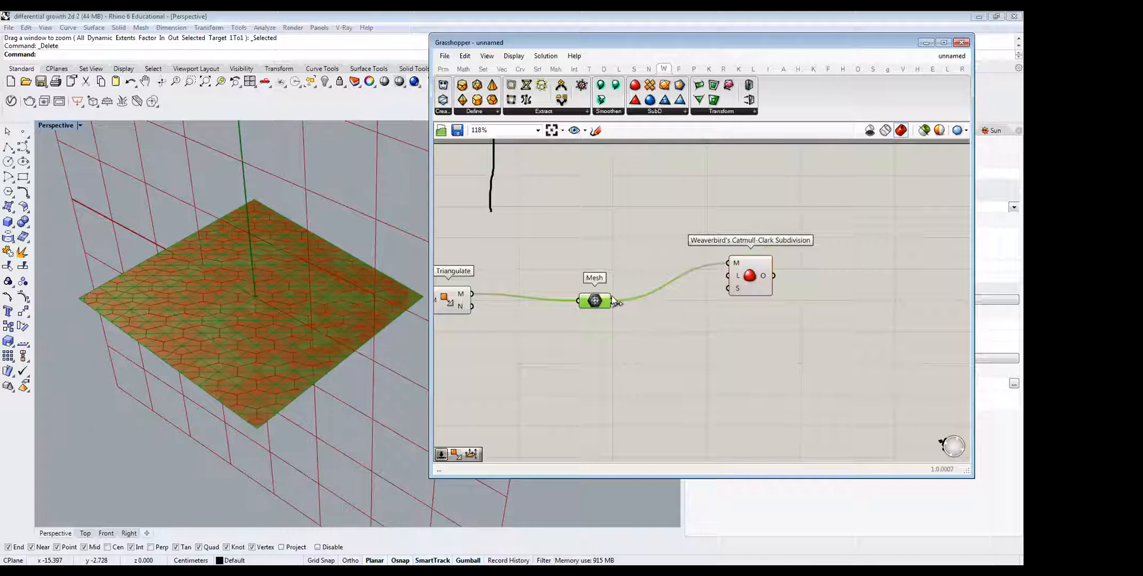
pyautogui.click(745, 275)
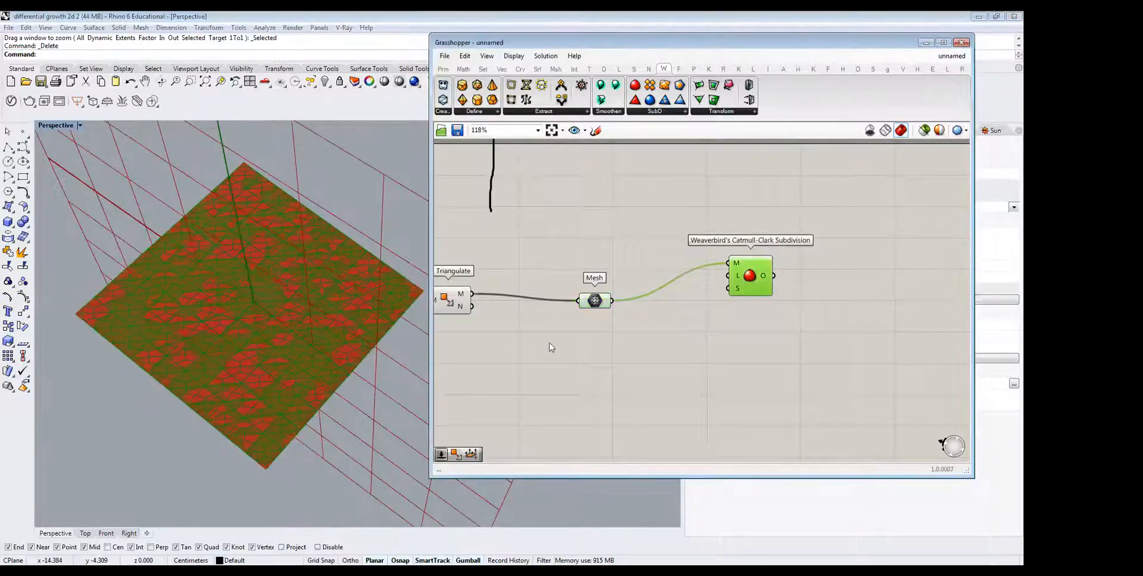
pyautogui.scroll(5, 196, 347)
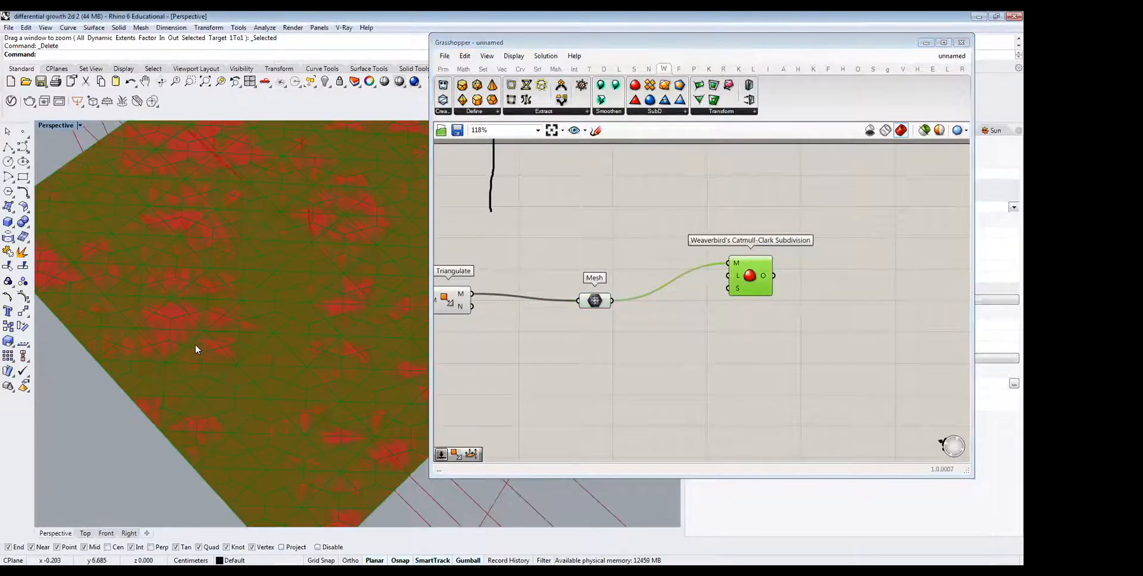
pyautogui.scroll(4, 203, 347)
pyautogui.scroll(5, 151, 328)
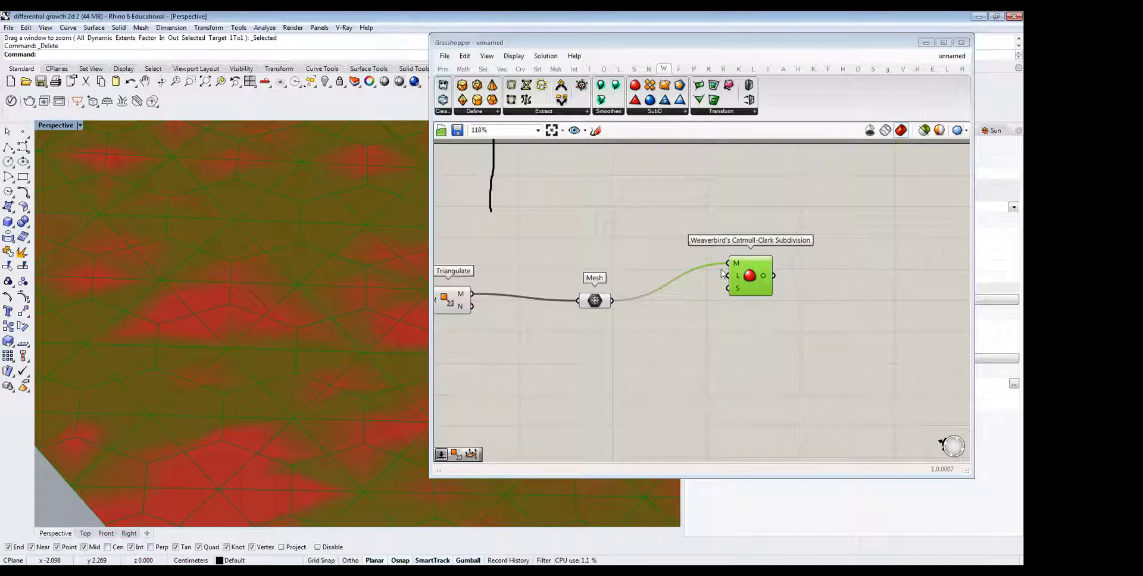
# Move the Catmull-Clark Subdivision component in line with the Mesh parameter so the connecting wire runs straight.
pyautogui.moveTo(758, 328); pyautogui.dragTo(667, 326, button='right')
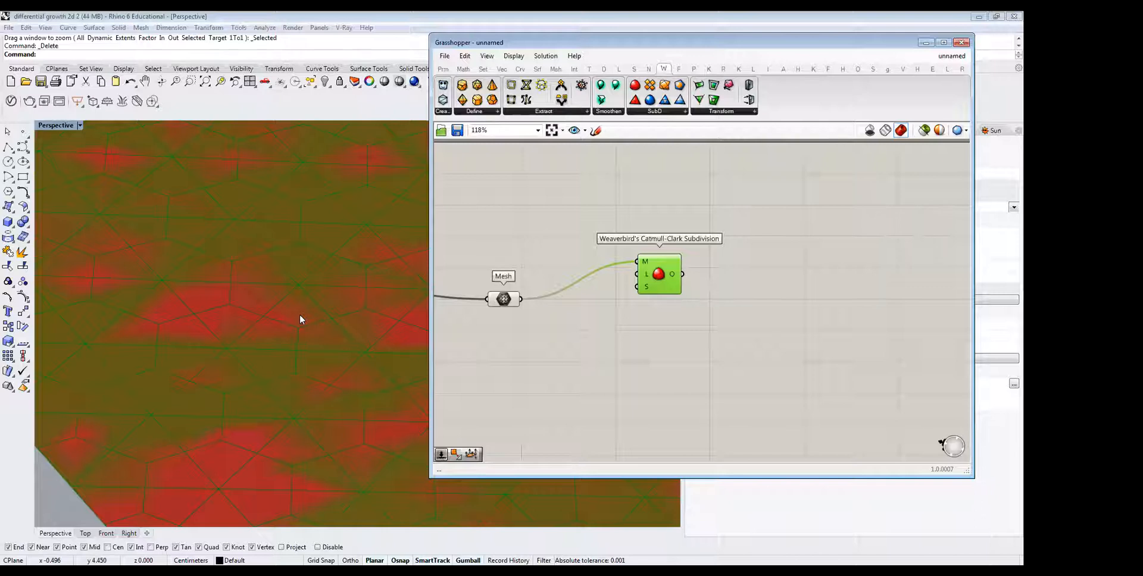
pyautogui.moveTo(643, 214); pyautogui.dragTo(567, 262, button='right')
pyautogui.scroll(-2, 568, 262)
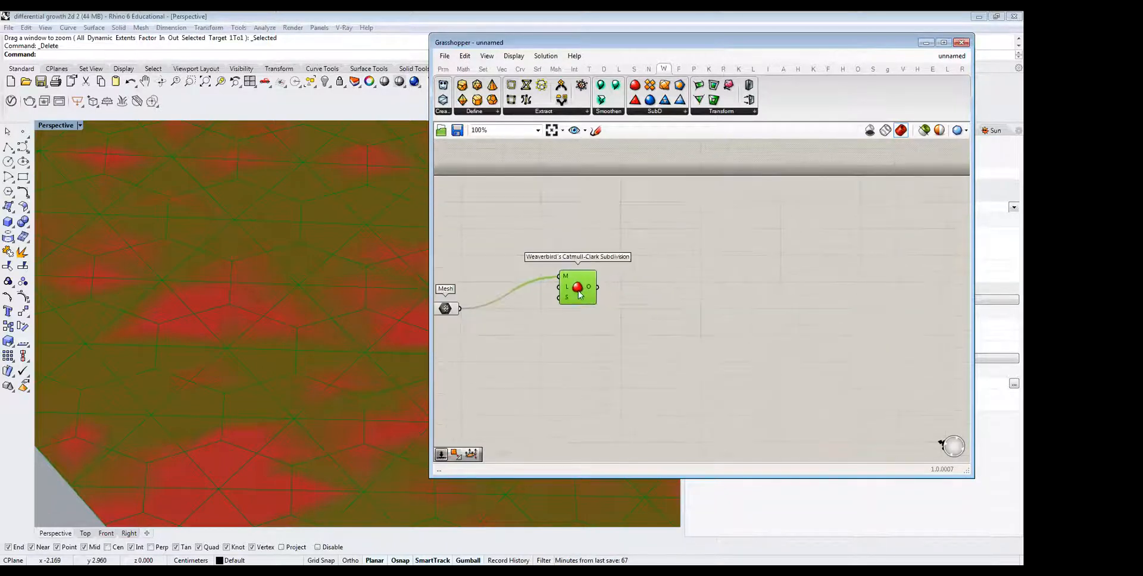
pyautogui.moveTo(563, 325)
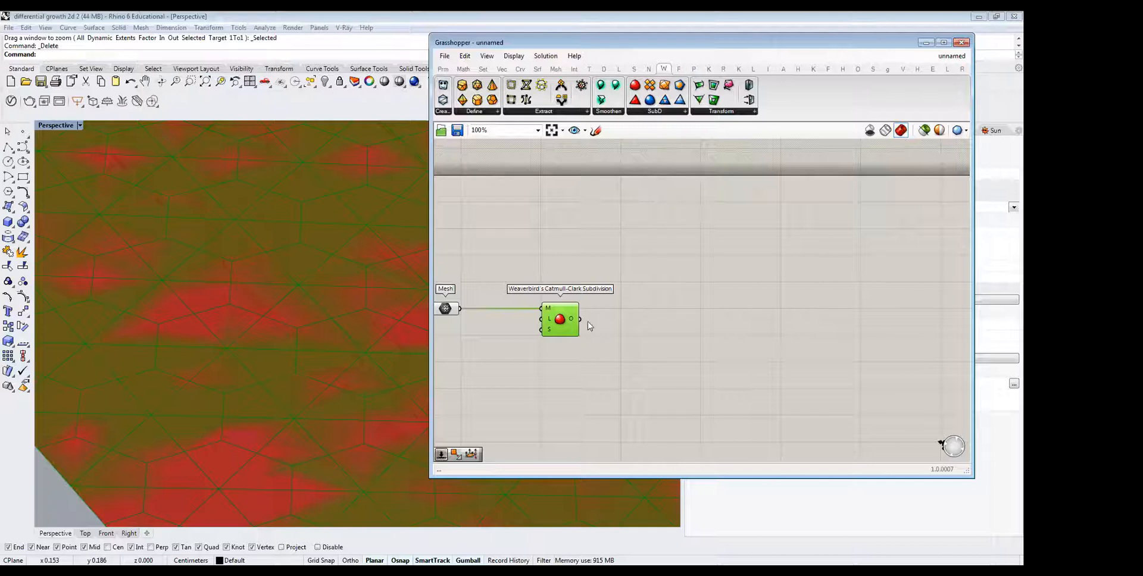
# Add Kangaroo's SphereCollide goal to the canvas, above and beyond the Catmull-Clark Subdivision component.
pyautogui.click(738, 68)
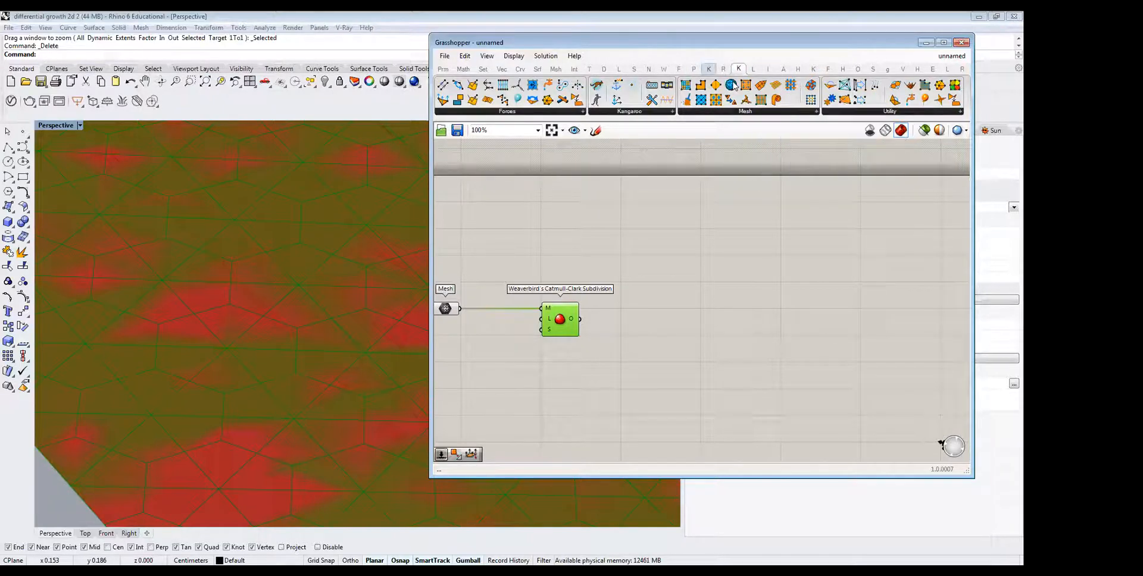
pyautogui.click(708, 69)
pyautogui.click(603, 111)
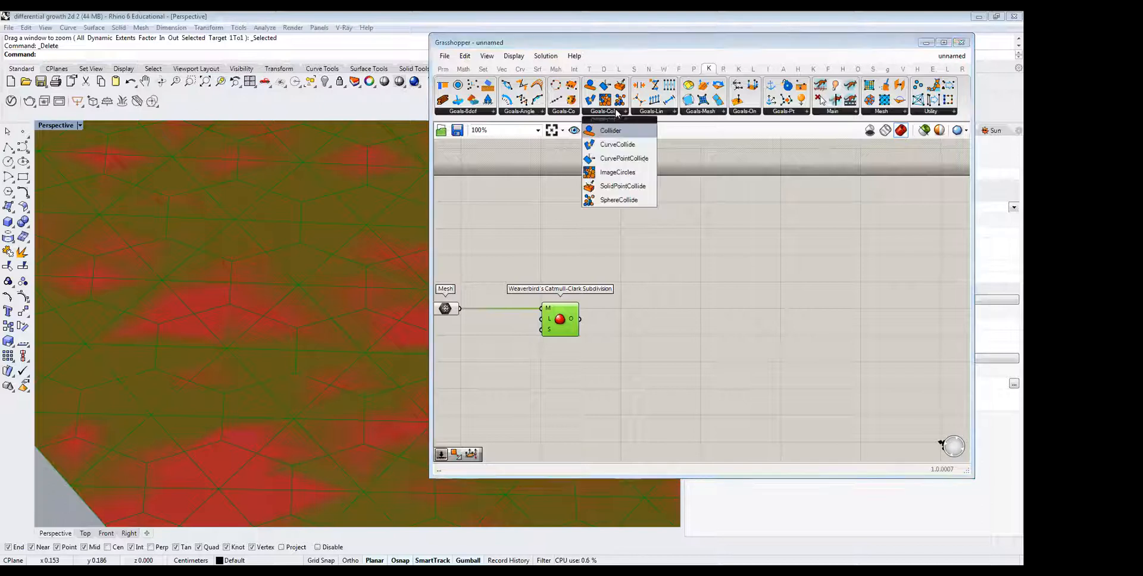
pyautogui.moveTo(638, 200); pyautogui.dragTo(725, 229)
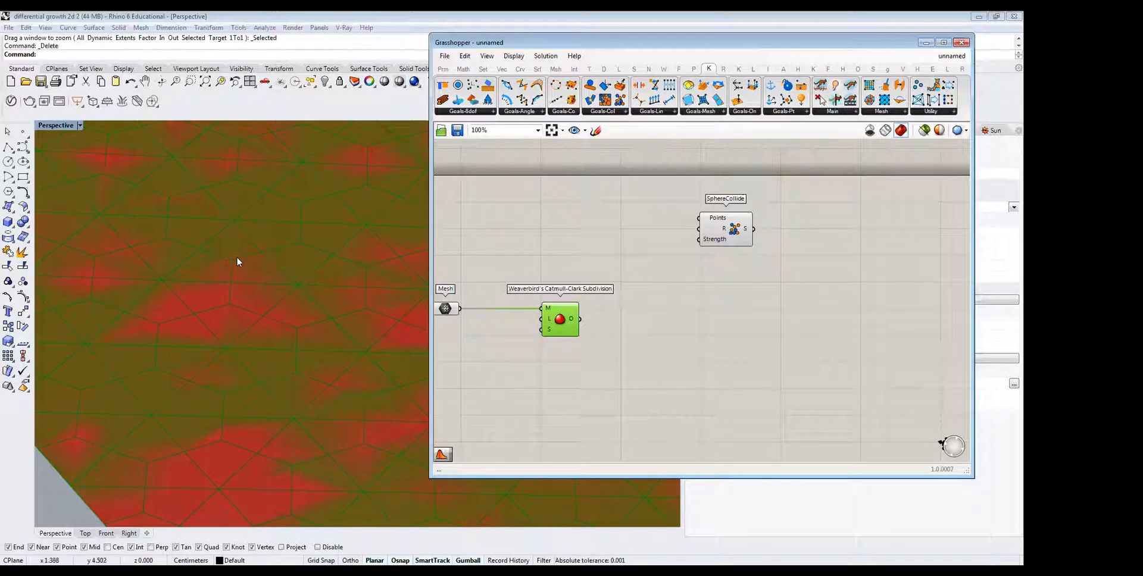
pyautogui.click(643, 298)
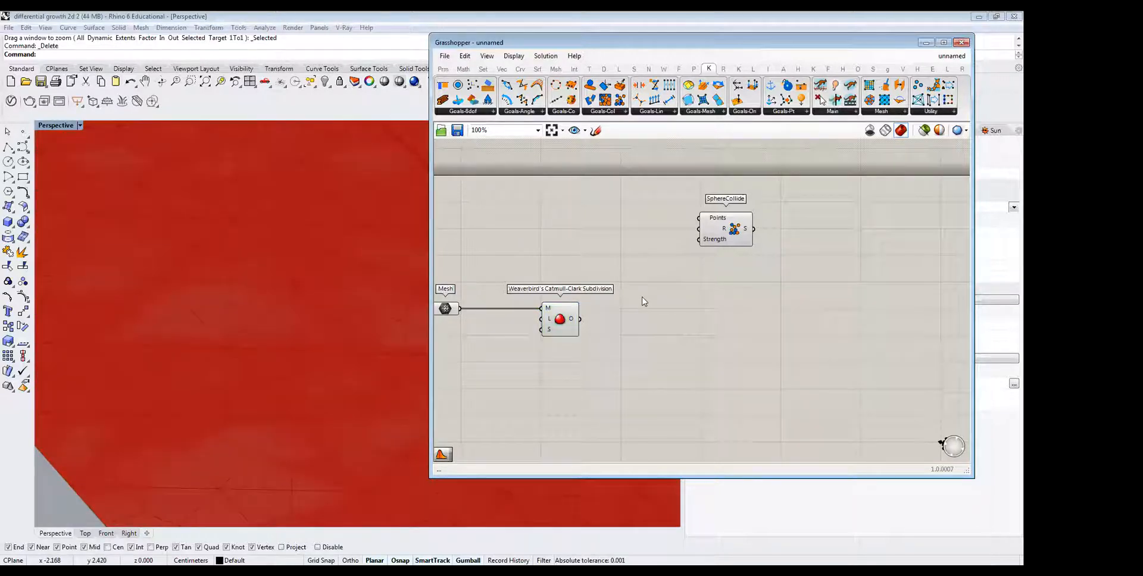
# Add a Deconstruct Mesh component fed by the Catmull-Clark Subdivision output, and shift SphereCollide farther along to make room.
pyautogui.doubleClick(643, 297)
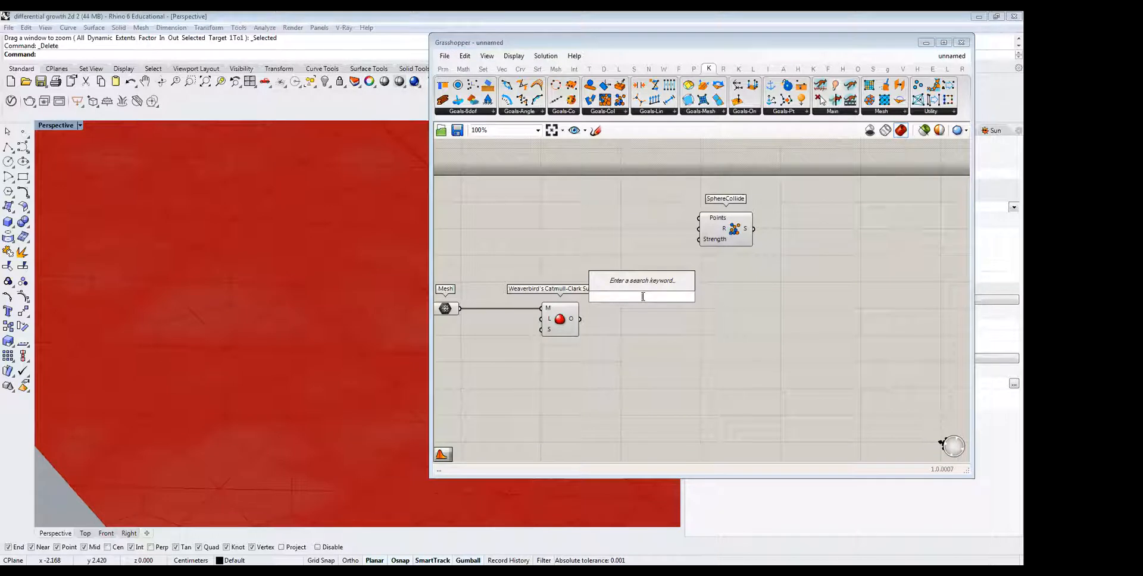
pyautogui.write('deco')
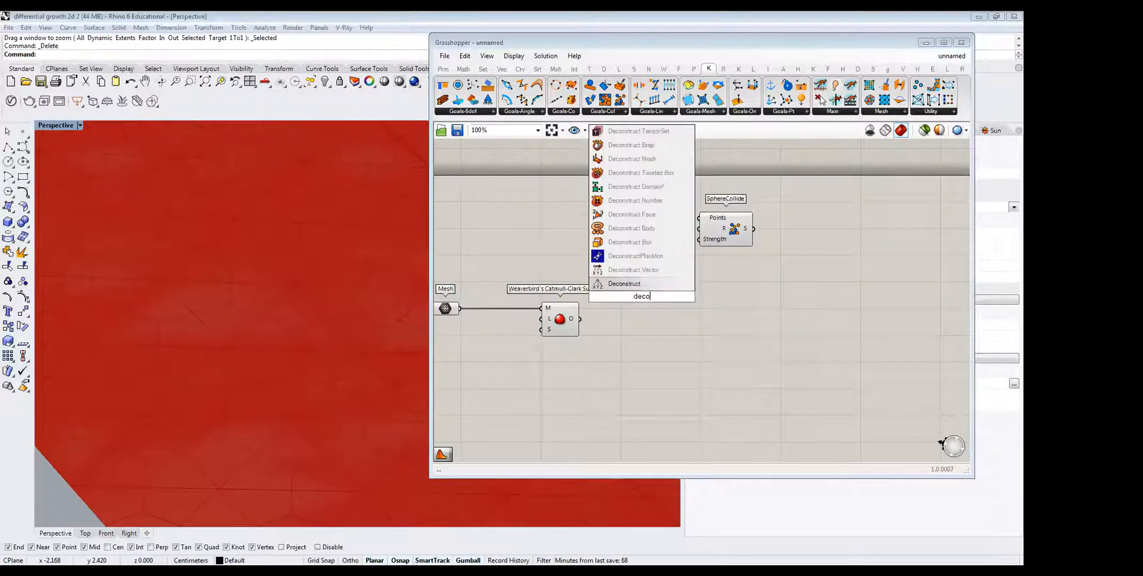
pyautogui.press('BackSpace')
pyautogui.press('BackSpace')
pyautogui.press('BackSpace')
pyautogui.press('BackSpace')
pyautogui.write('mesh dec')
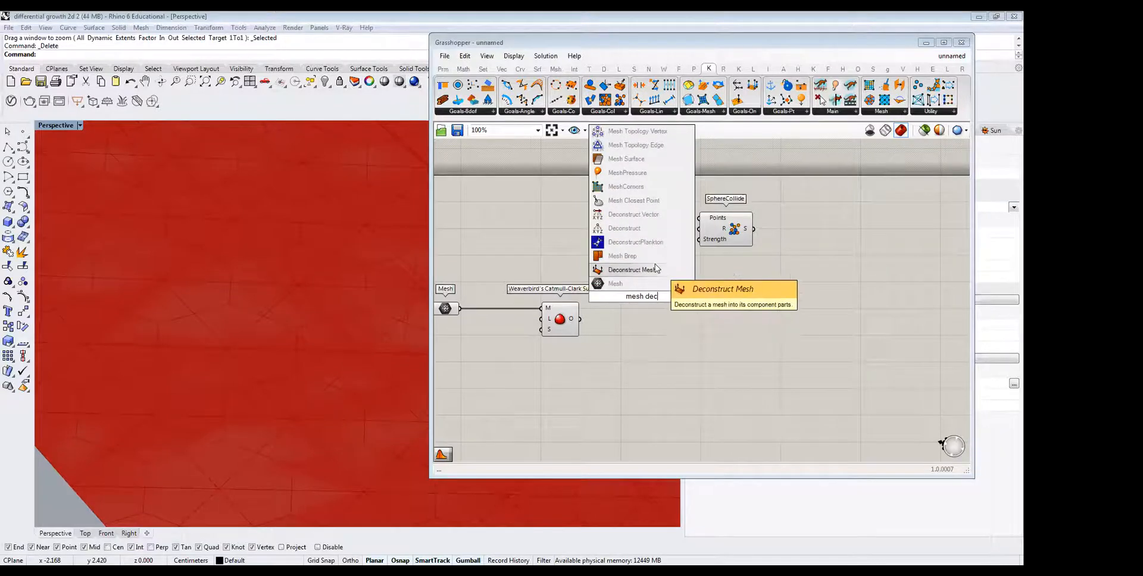
pyautogui.click(655, 269)
pyautogui.moveTo(580, 320); pyautogui.dragTo(650, 265)
pyautogui.moveTo(726, 223); pyautogui.dragTo(809, 227)
pyautogui.moveTo(747, 273); pyautogui.dragTo(643, 298, button='right')
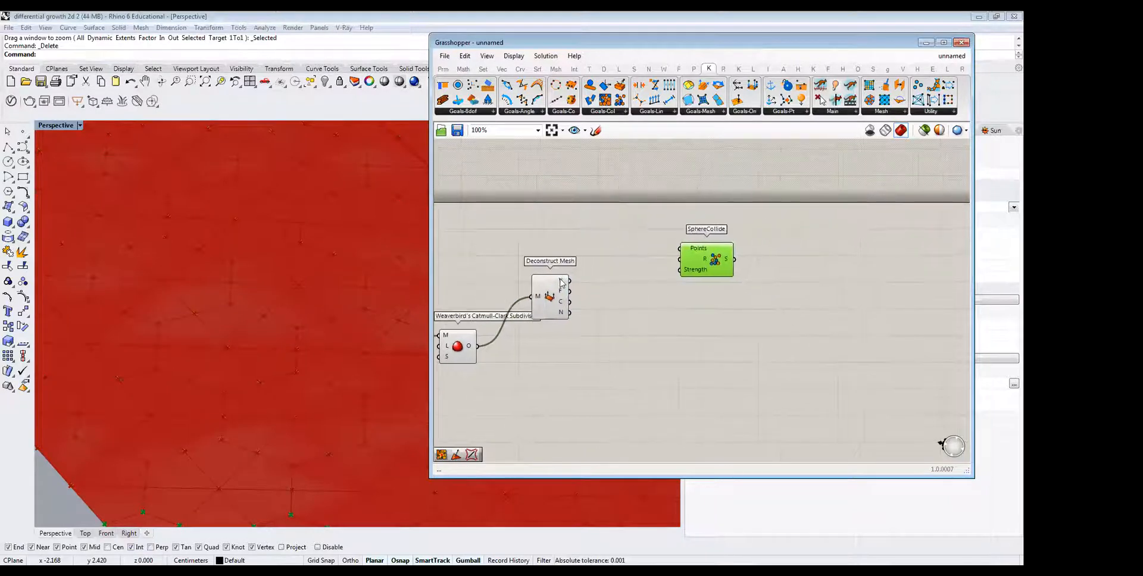
# Add a removeDuplicatePts component fed by the deconstructed mesh vertices and connect its output to the SphereCollide Points input.
pyautogui.moveTo(561, 283)
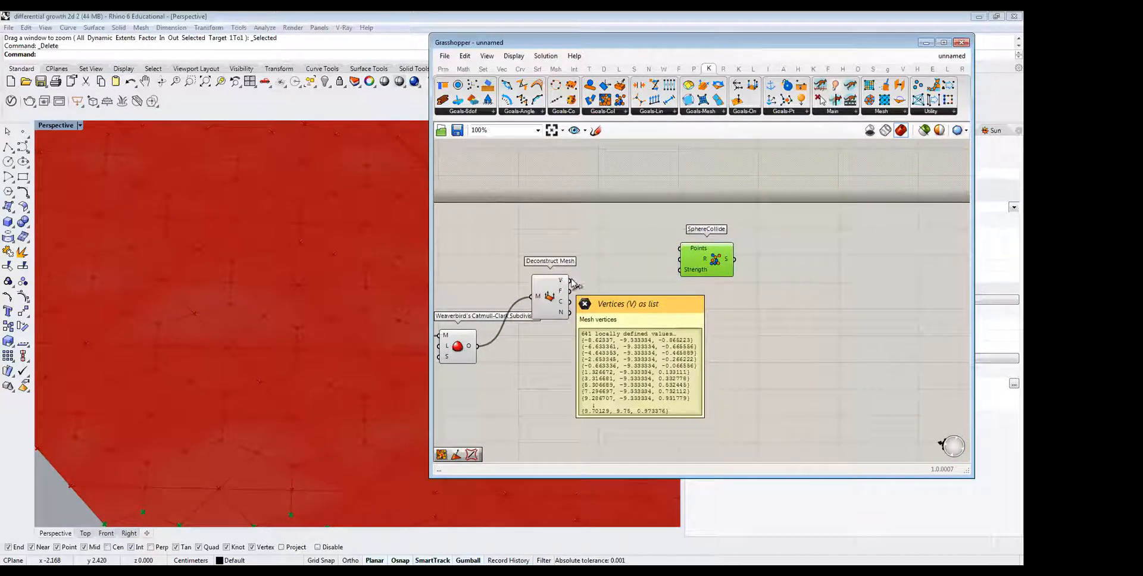
pyautogui.doubleClick(623, 278)
pyautogui.write('remove')
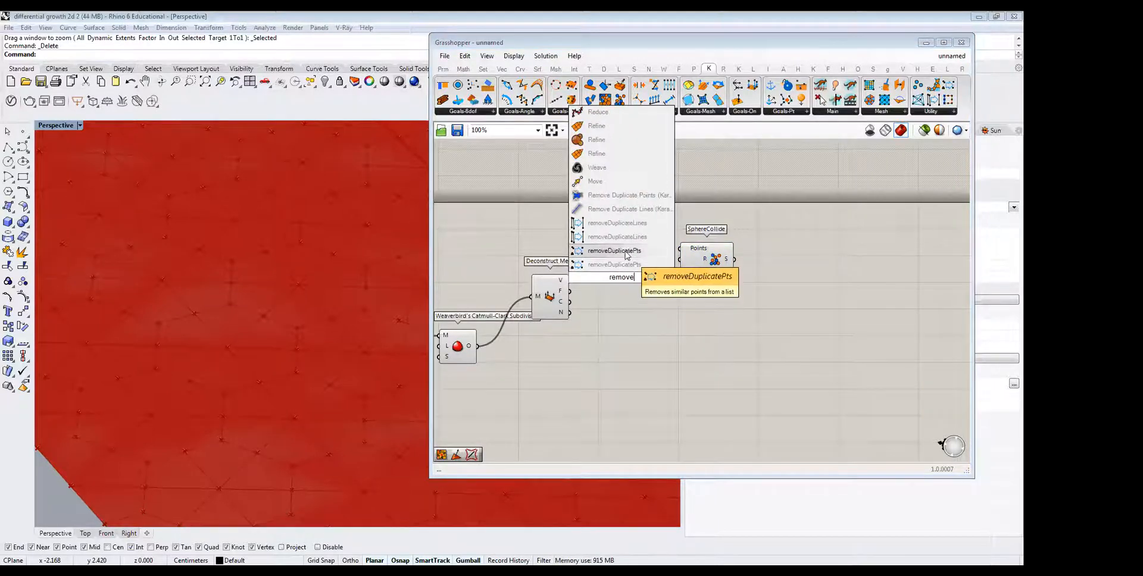
pyautogui.click(625, 252)
pyautogui.moveTo(570, 281); pyautogui.dragTo(607, 273)
pyautogui.click(620, 276)
pyautogui.moveTo(632, 279)
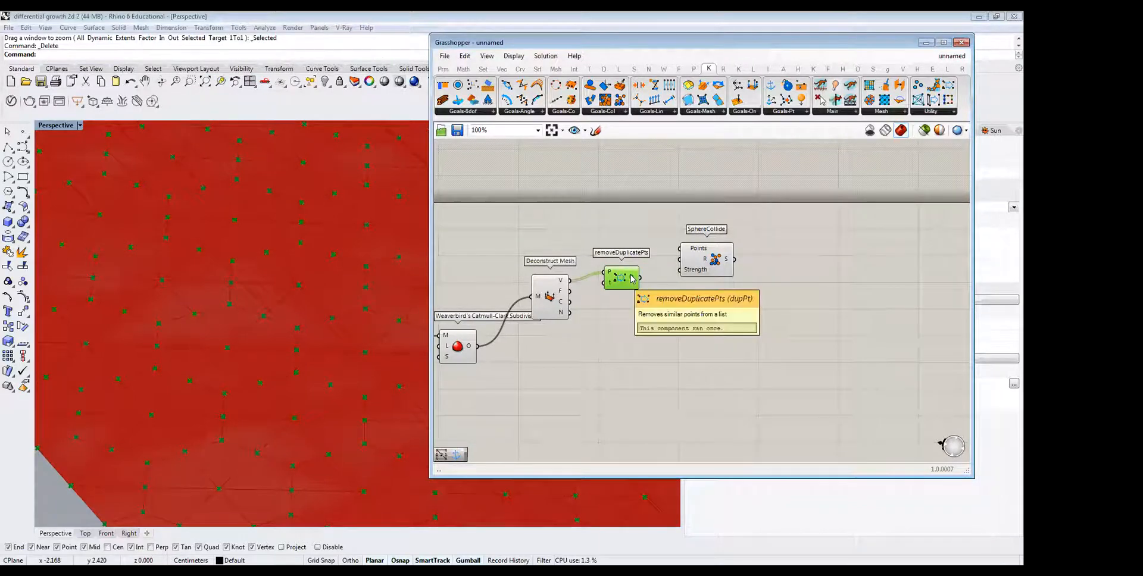
pyautogui.moveTo(641, 277); pyautogui.dragTo(681, 249)
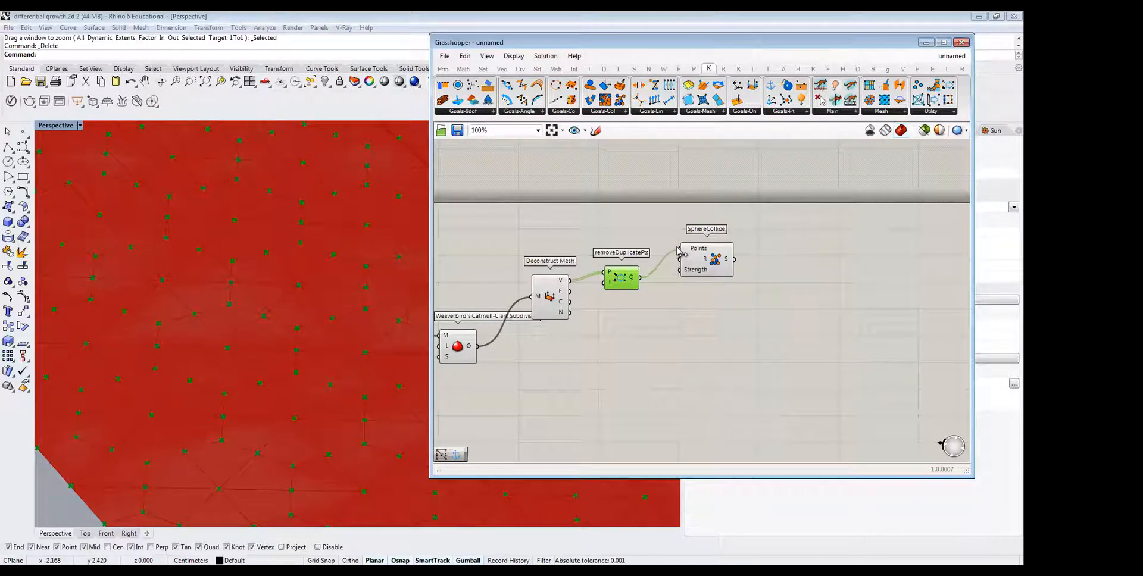
pyautogui.click(716, 260)
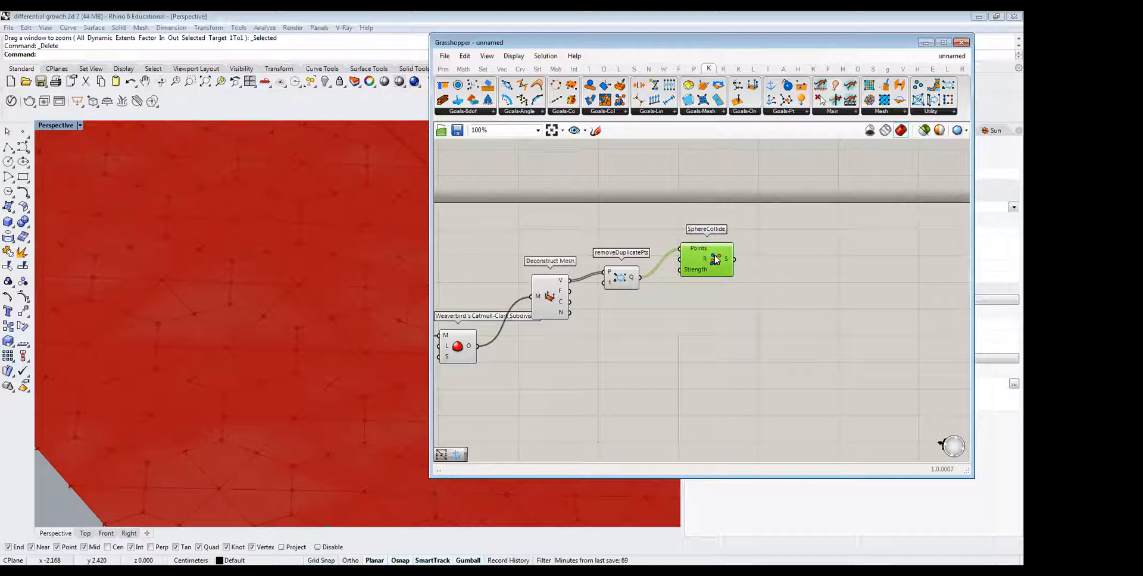
# Add Kangaroo's Length(Line) goal to the canvas below SphereCollide.
pyautogui.click(209, 429)
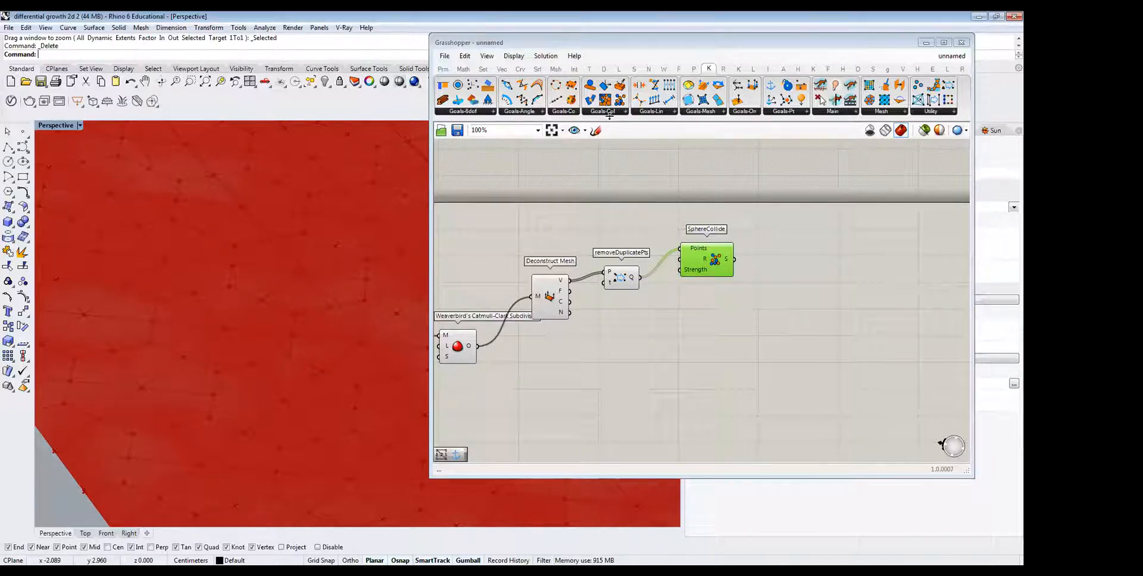
pyautogui.click(652, 112)
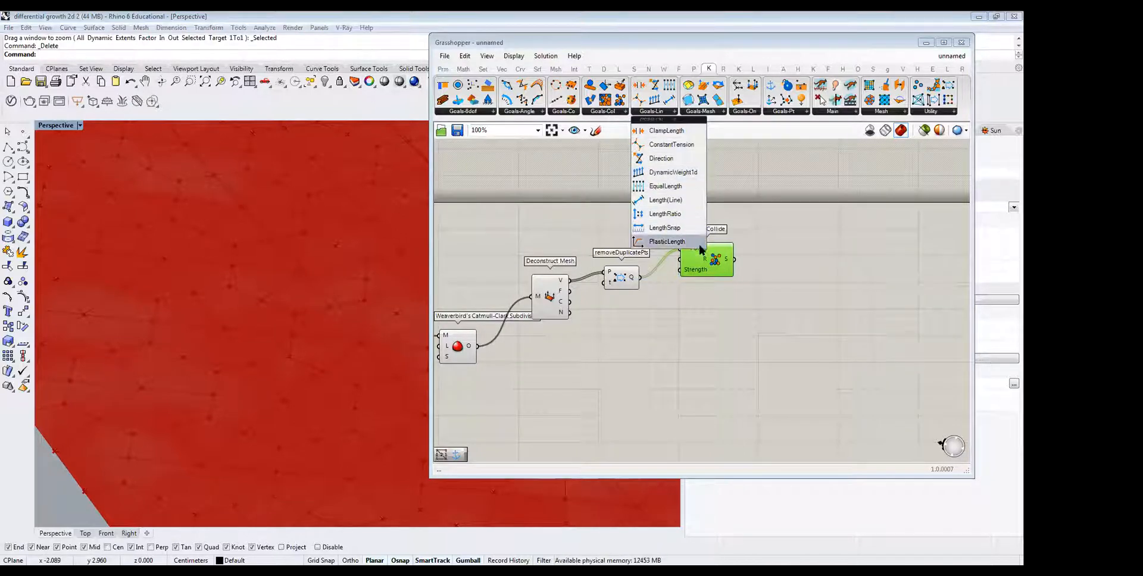
pyautogui.moveTo(666, 200); pyautogui.dragTo(664, 355)
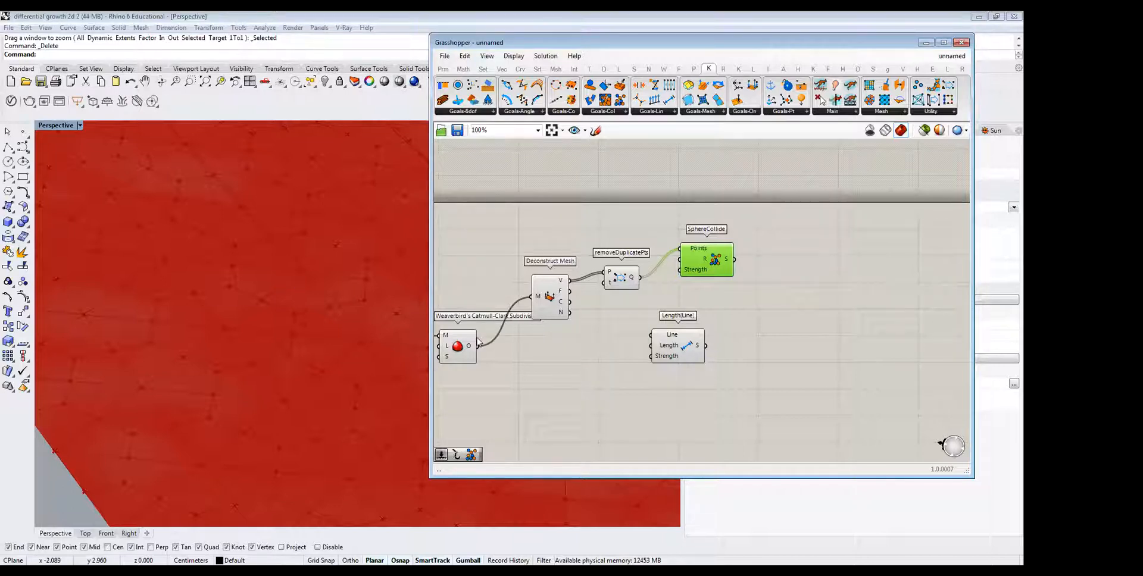
# Add a Mesh Edges component below Deconstruct Mesh and feed it from the Catmull-Clark Subdivision output.
pyautogui.doubleClick(537, 359)
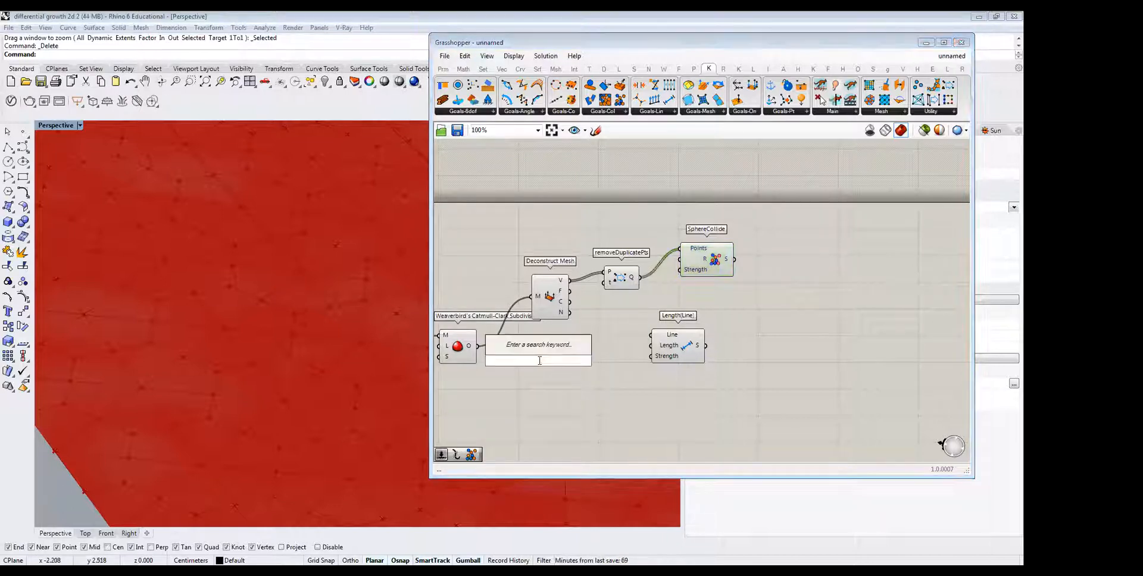
pyautogui.write('edges')
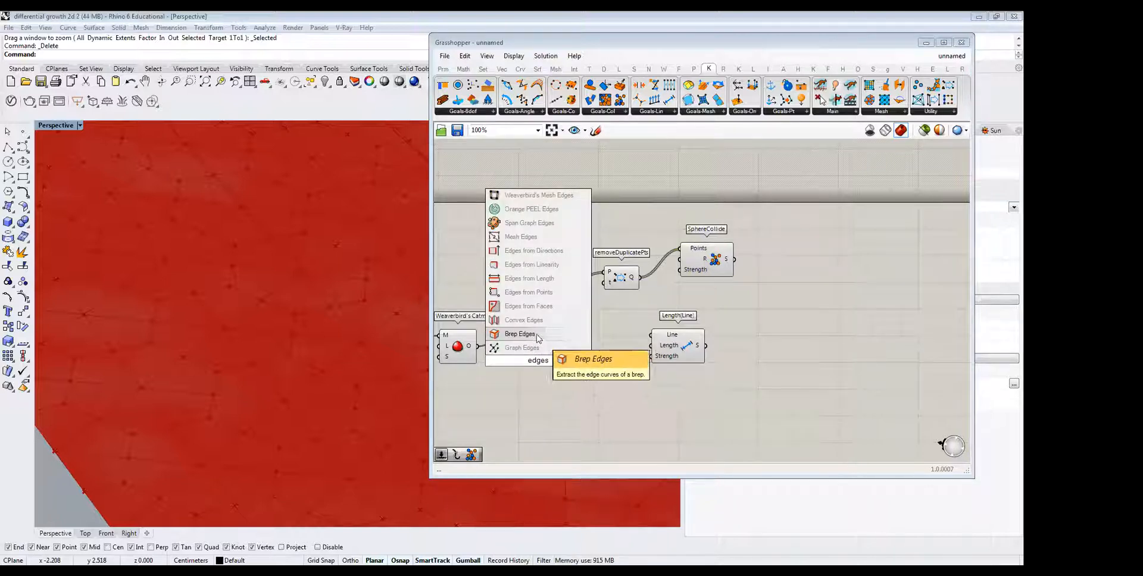
pyautogui.write(' mesh')
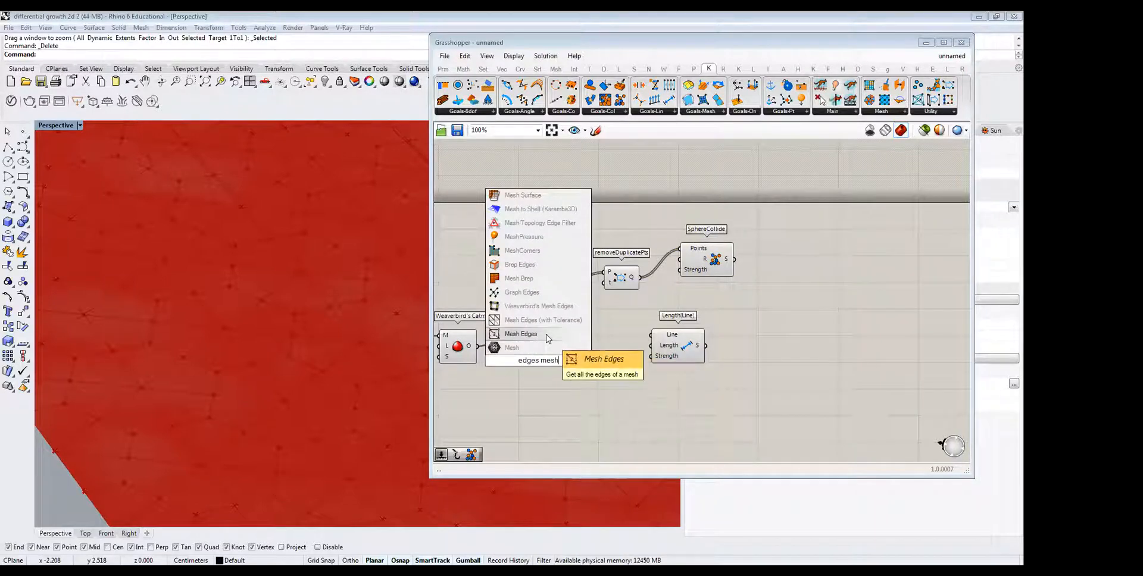
pyautogui.click(521, 334)
pyautogui.moveTo(478, 346); pyautogui.dragTo(552, 373)
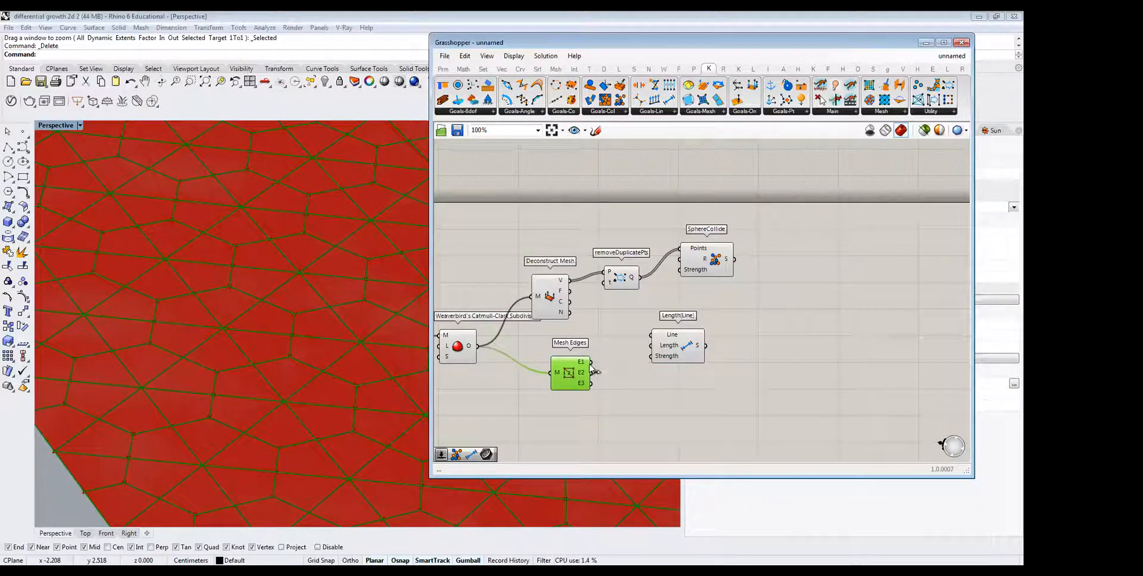
# Connect the Mesh Edges E1 and E2 outputs to the Line input of Length(Line), and move that goal a little farther along.
pyautogui.moveTo(585, 365)
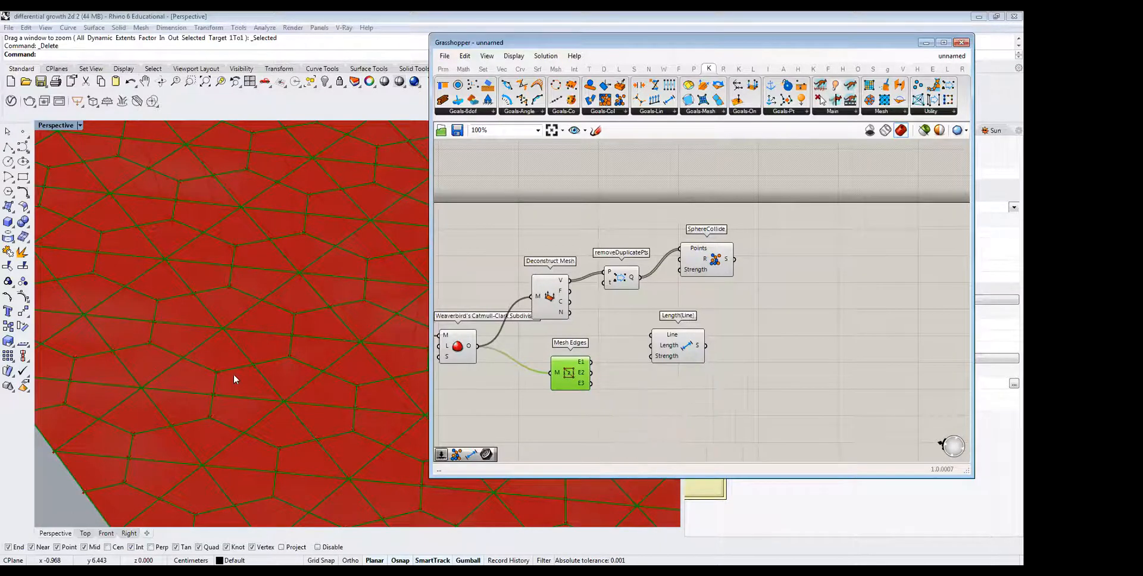
pyautogui.scroll(-8, 233, 374)
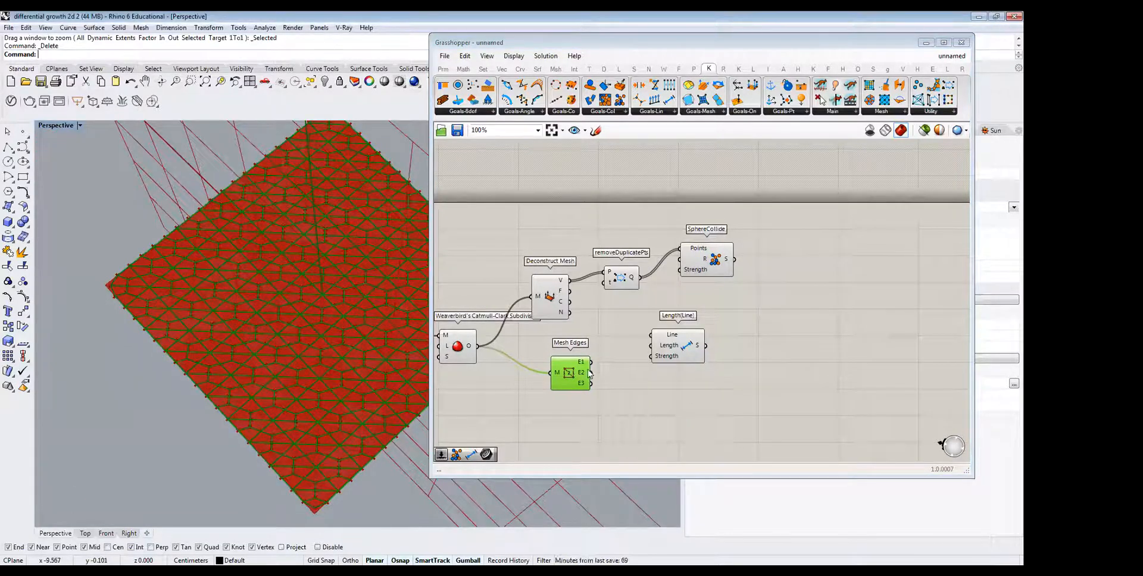
pyautogui.moveTo(650, 336)
pyautogui.mouseDown()
pyautogui.moveTo(593, 364)
pyautogui.moveTo(651, 336)
pyautogui.mouseUp()
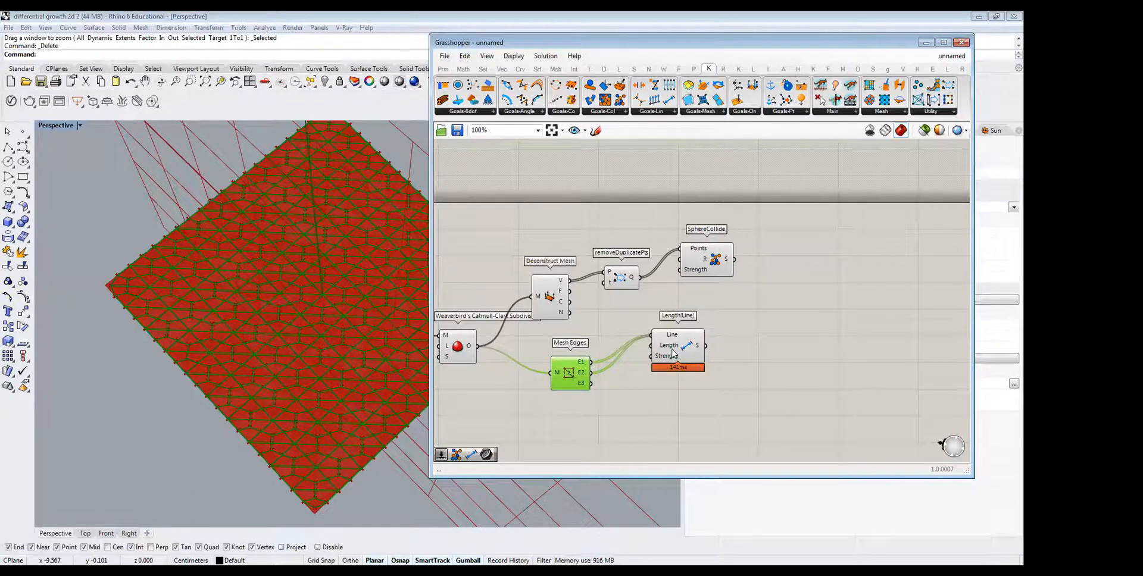
pyautogui.moveTo(673, 352)
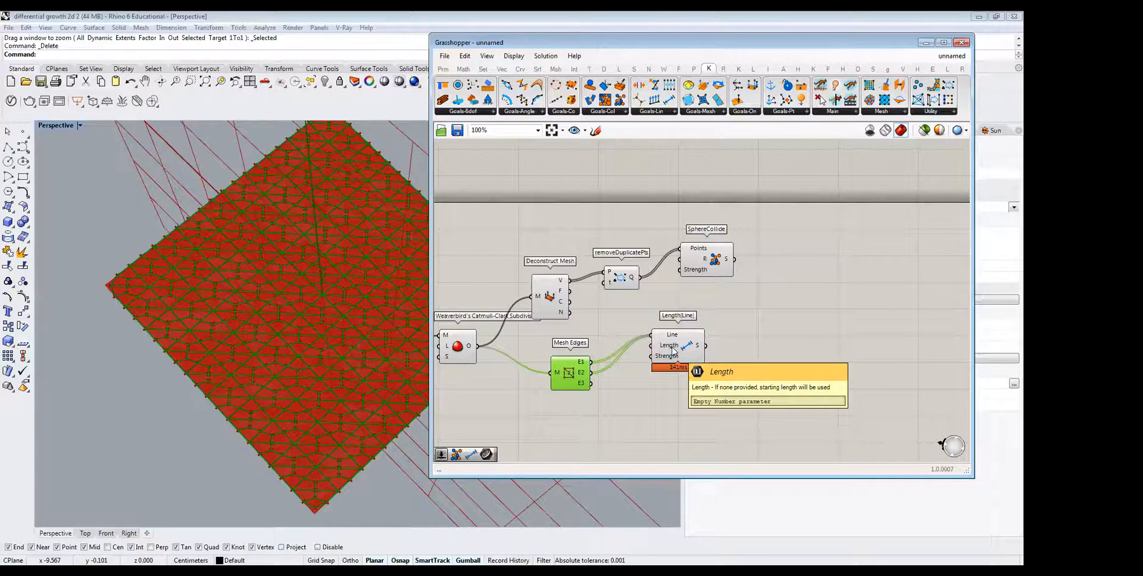
pyautogui.moveTo(661, 341); pyautogui.dragTo(533, 371, button='right')
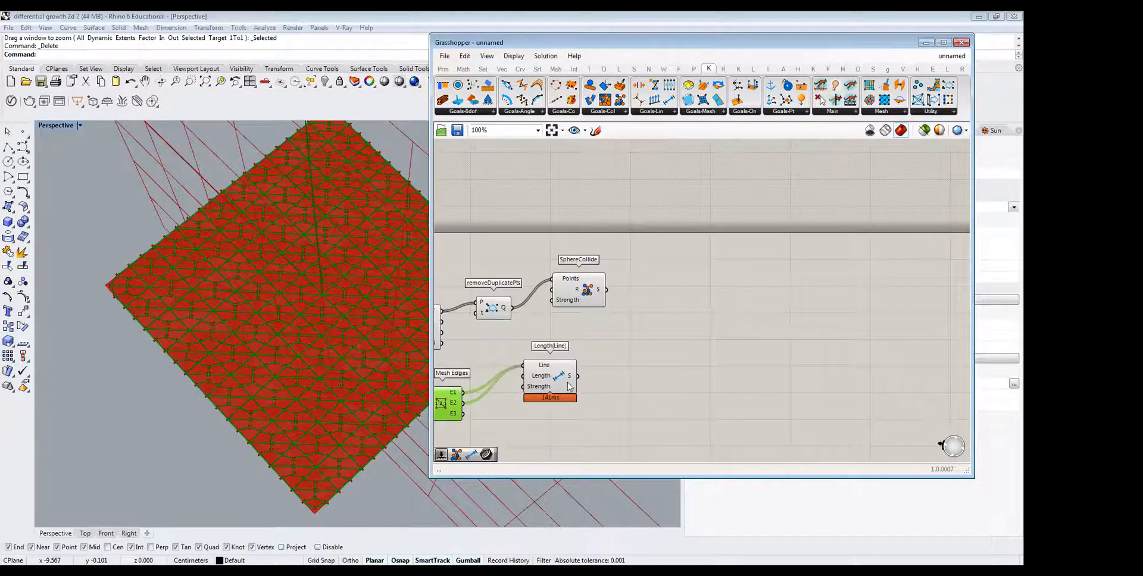
pyautogui.moveTo(569, 387); pyautogui.dragTo(608, 387)
# Examine the mesh point spacing in Rhino and the Mesh Plane's boundary size to judge a suitable SphereCollide radius.
pyautogui.click(582, 301)
pyautogui.moveTo(563, 322); pyautogui.dragTo(655, 321, button='right')
pyautogui.scroll(2, 656, 320)
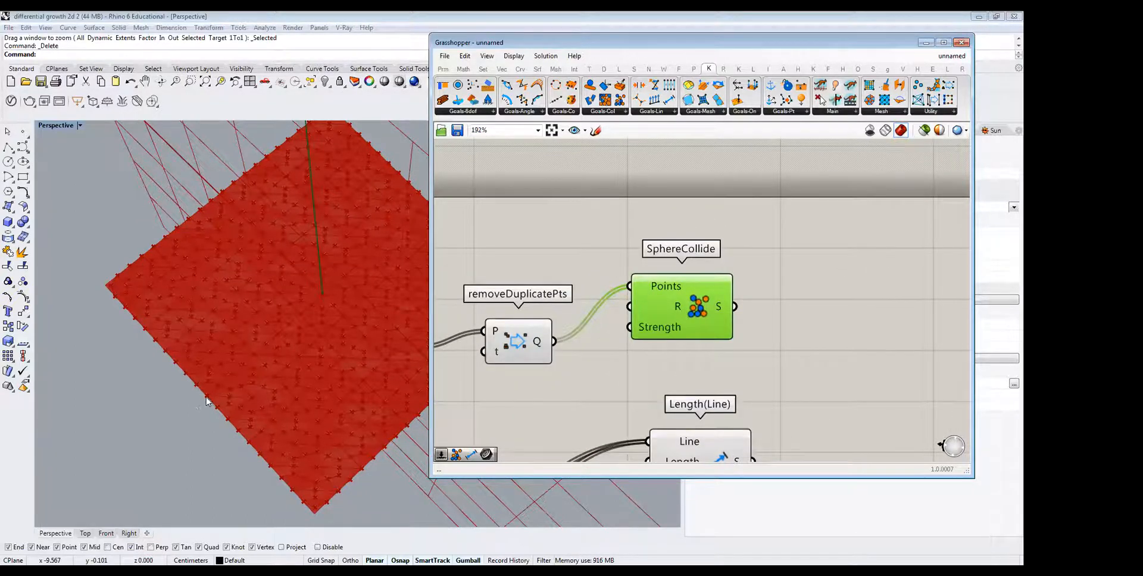
pyautogui.scroll(5, 206, 402)
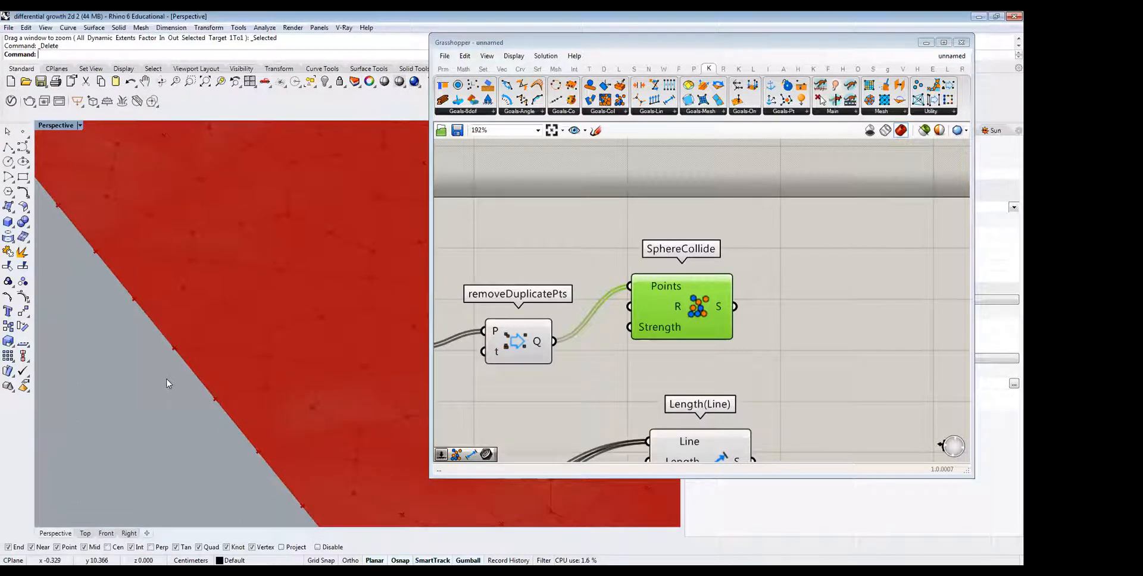
pyautogui.scroll(-6, 167, 383)
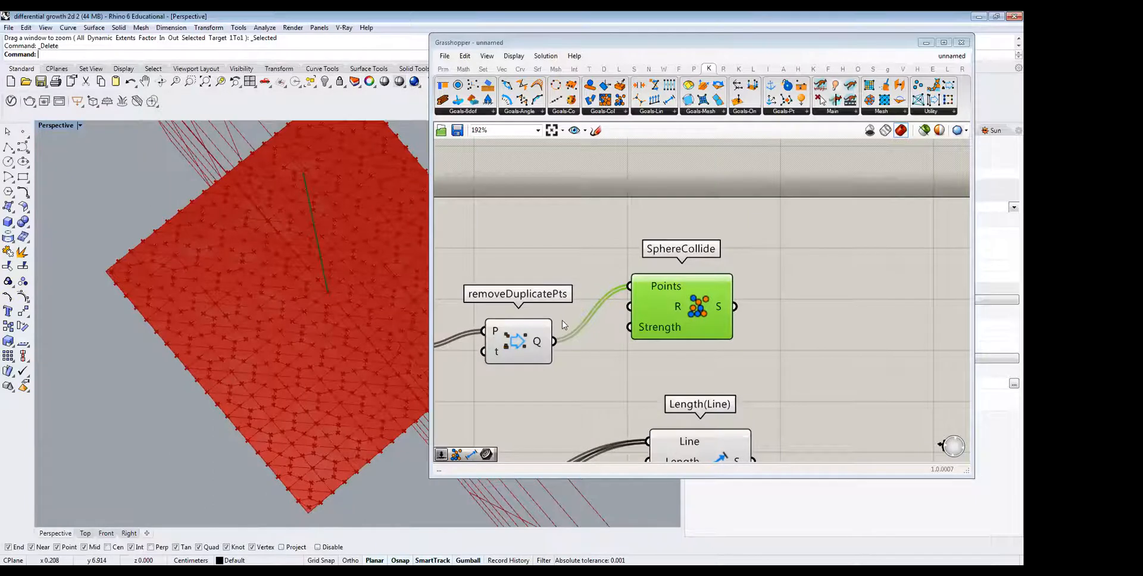
pyautogui.scroll(-5, 742, 296)
pyautogui.scroll(3, 537, 248)
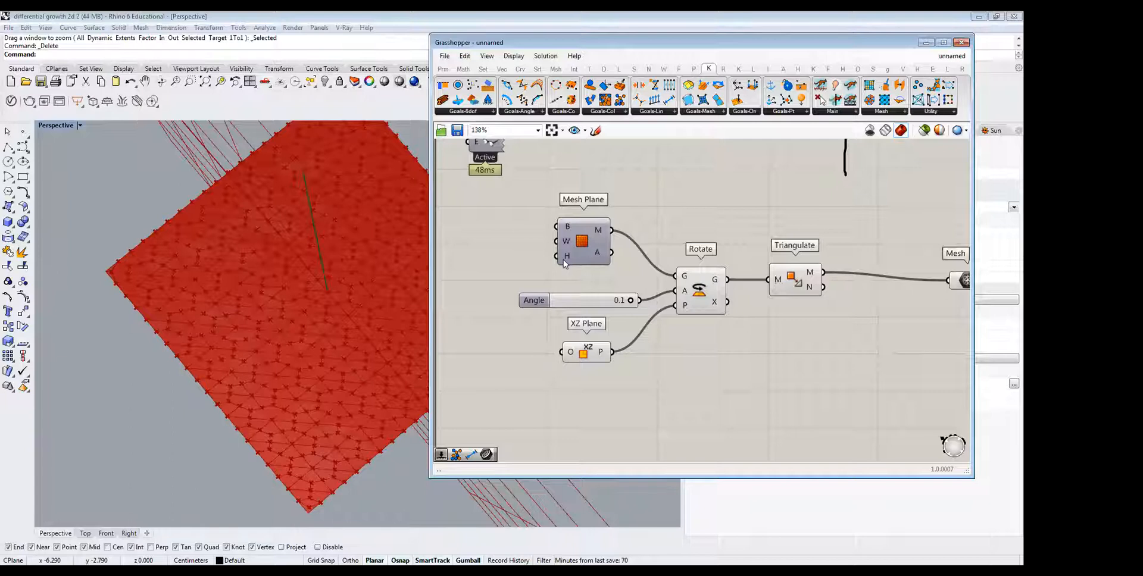
pyautogui.moveTo(570, 231)
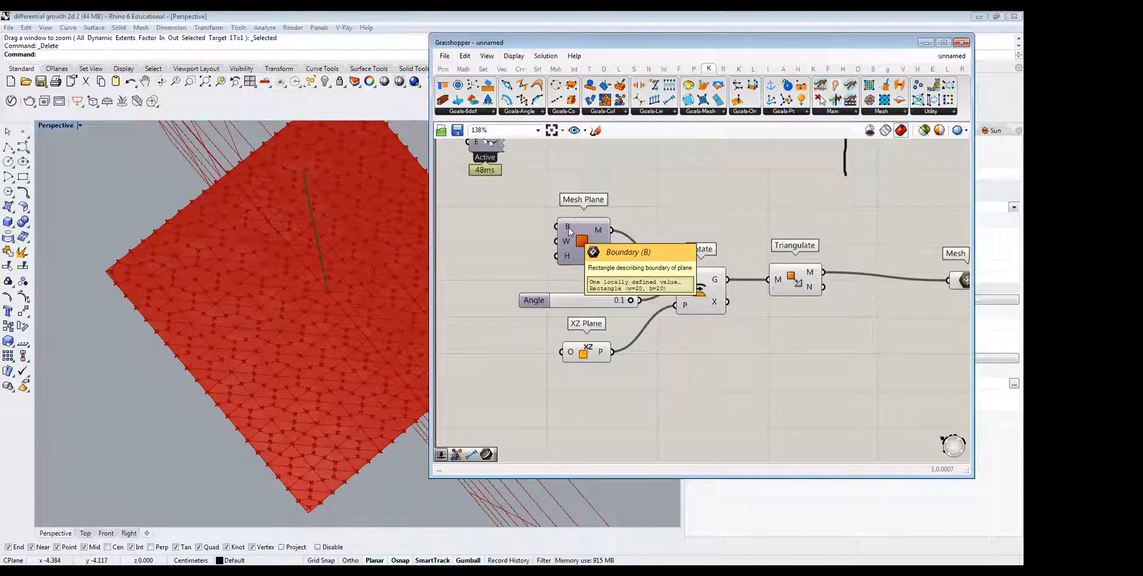
pyautogui.scroll(-6, 521, 248)
pyautogui.moveTo(914, 223); pyautogui.dragTo(756, 241, button='right')
pyautogui.scroll(3, 757, 240)
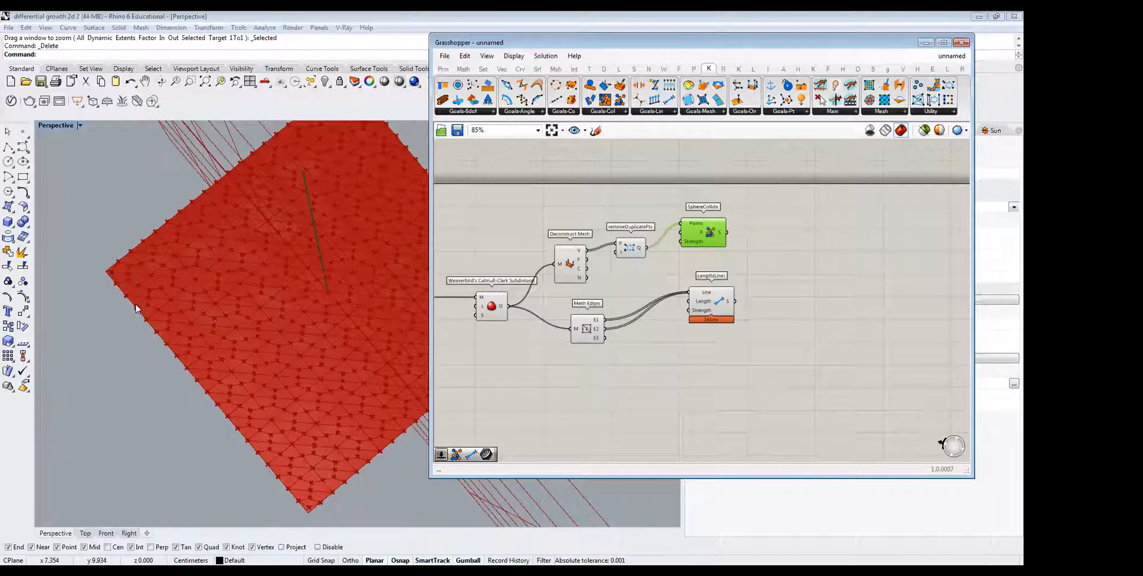
pyautogui.scroll(3, 669, 259)
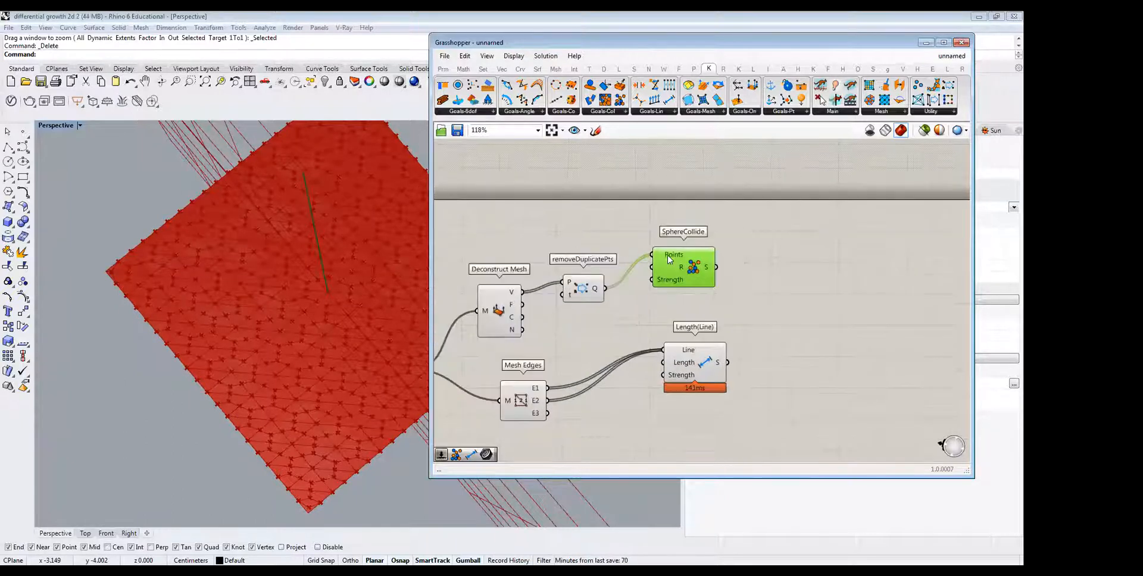
# Shift SphereCollide slightly farther from removeDuplicatePts and add a number slider set to 1.7 in front of it.
pyautogui.moveTo(683, 268); pyautogui.dragTo(710, 272)
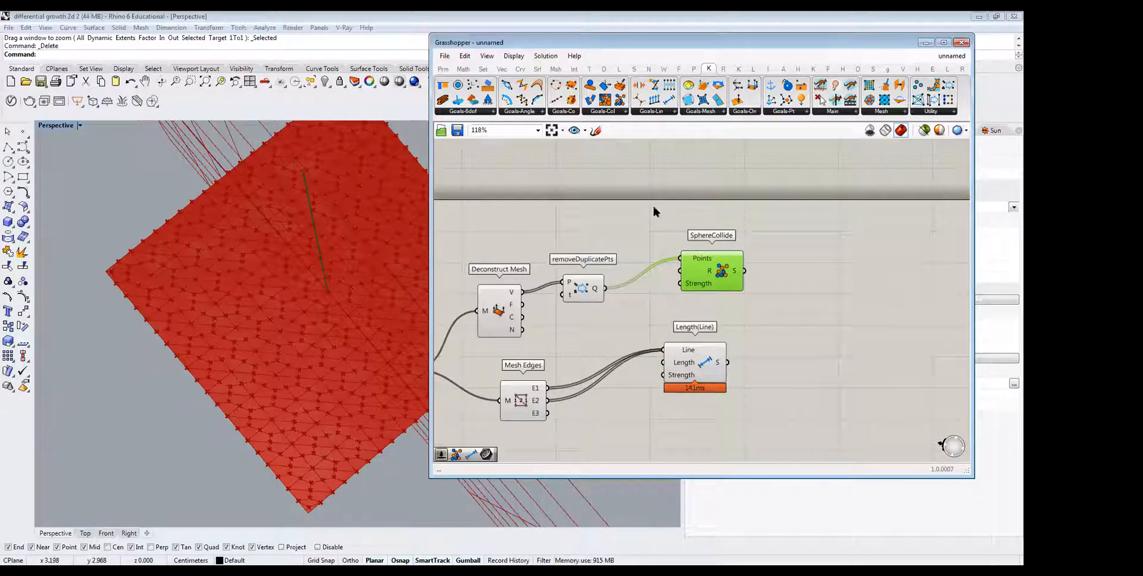
pyautogui.click(623, 219)
pyautogui.doubleClick(623, 219)
pyautogui.write('1.7')
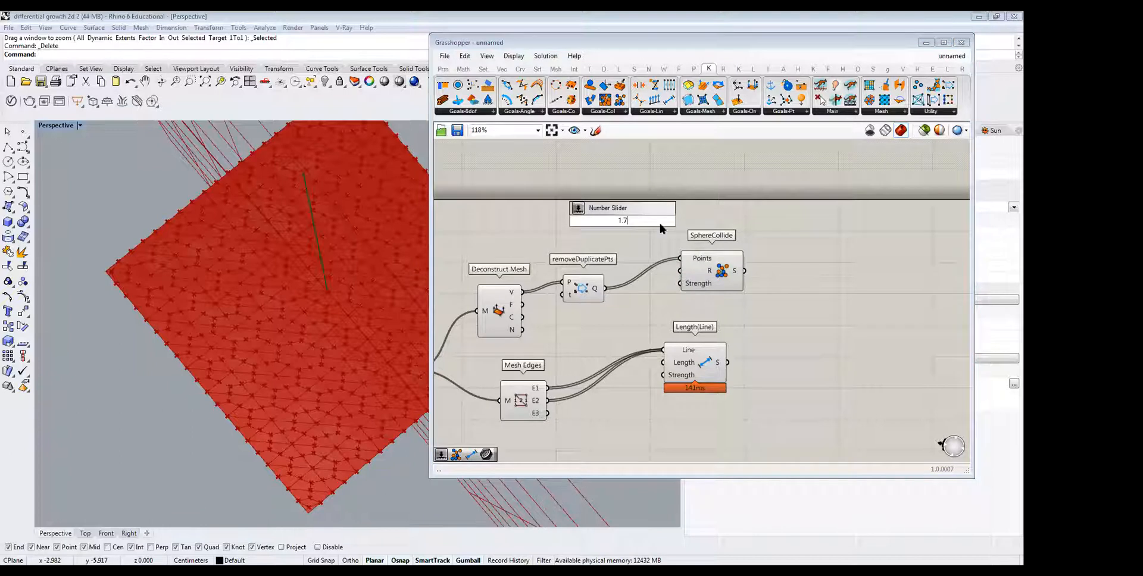
pyautogui.press('Return')
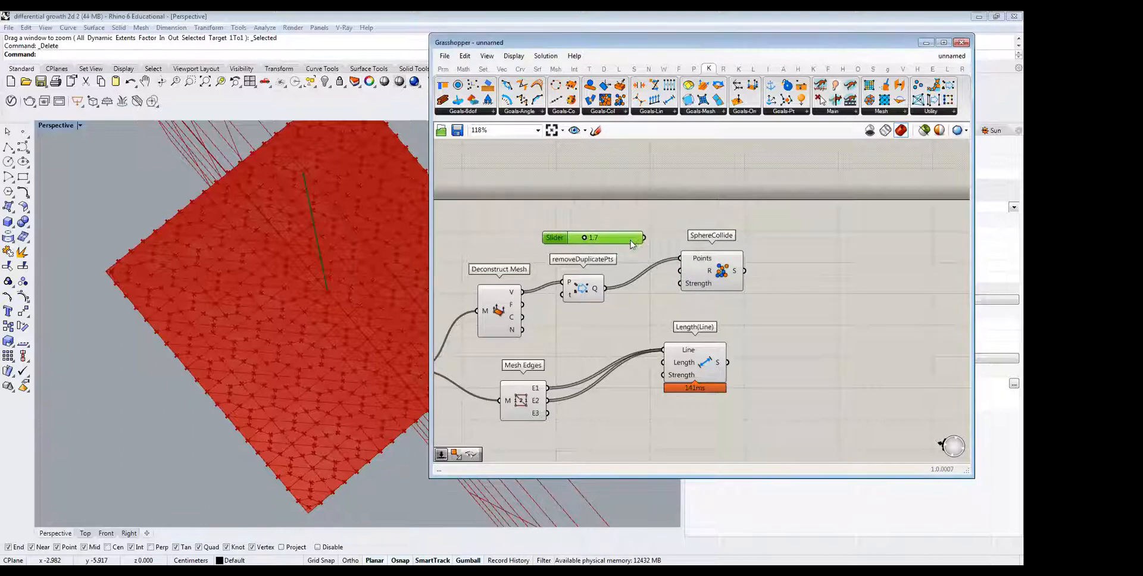
# Feed the 1.7 slider into SphereCollide's R input and place a ZombieSolver beyond the SphereCollide goal.
pyautogui.moveTo(680, 271); pyautogui.dragTo(657, 242)
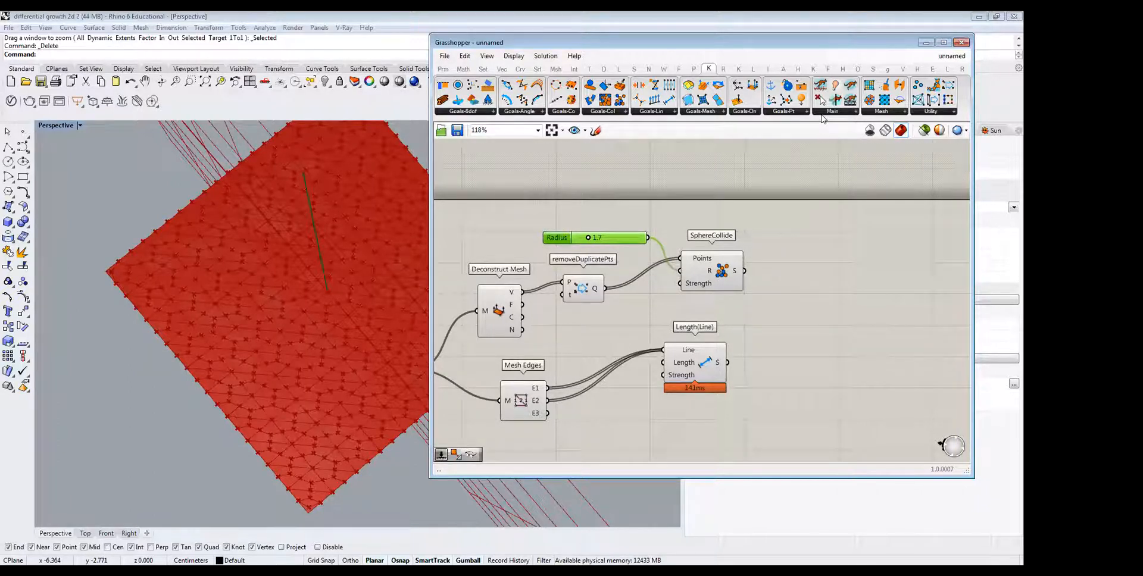
pyautogui.click(822, 115)
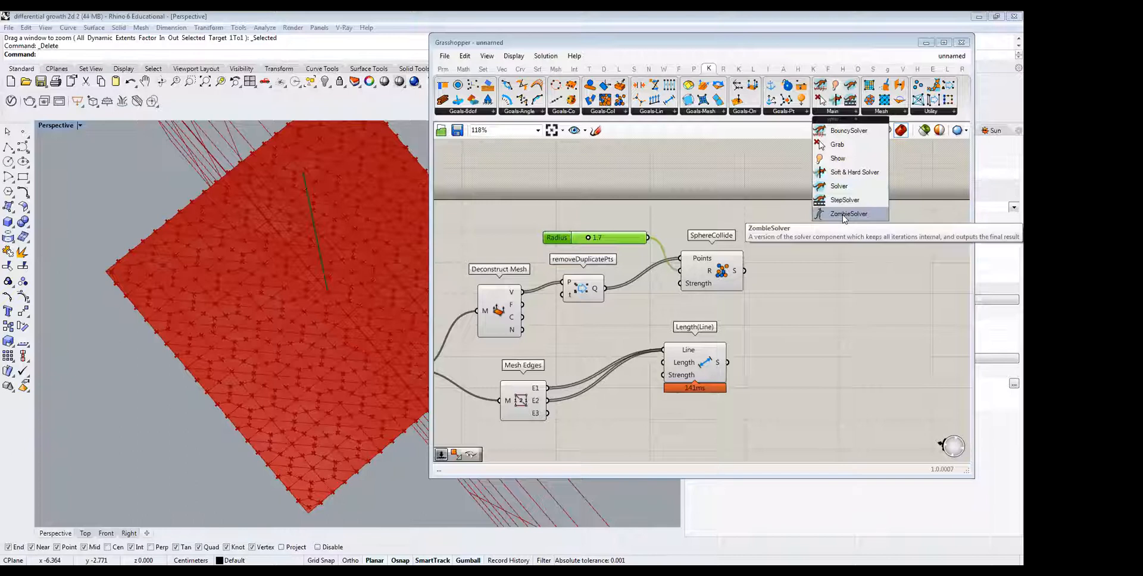
pyautogui.moveTo(844, 214); pyautogui.dragTo(854, 277)
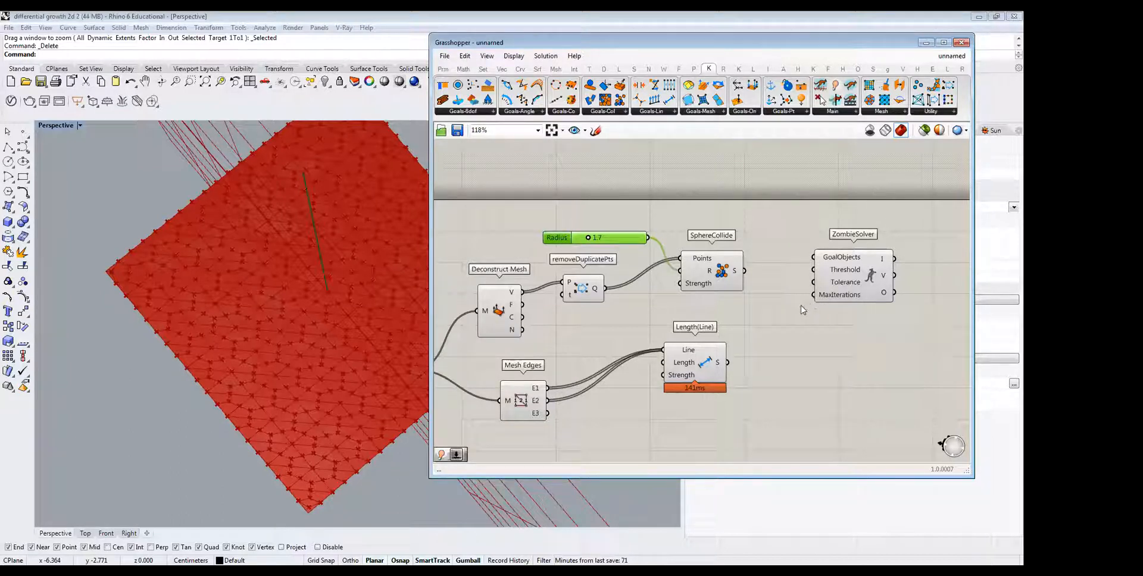
# Connect the SphereCollide and Length(Line) outputs together to the GoalObjects input of ZombieSolver.
pyautogui.moveTo(737, 314); pyautogui.dragTo(763, 326, button='right')
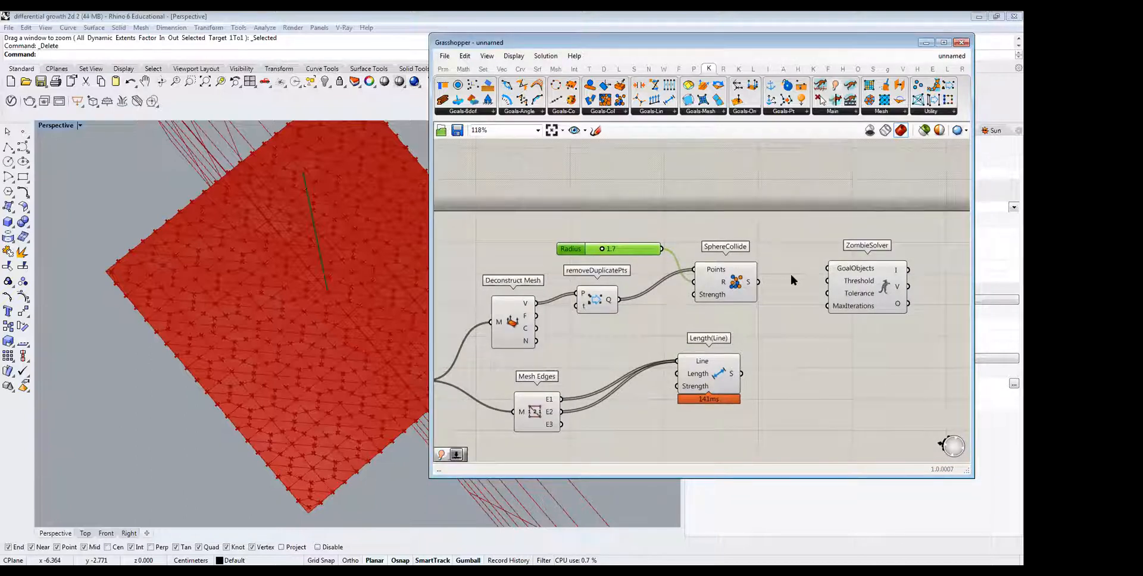
pyautogui.moveTo(760, 287); pyautogui.dragTo(828, 269)
pyautogui.moveTo(743, 375); pyautogui.dragTo(839, 273)
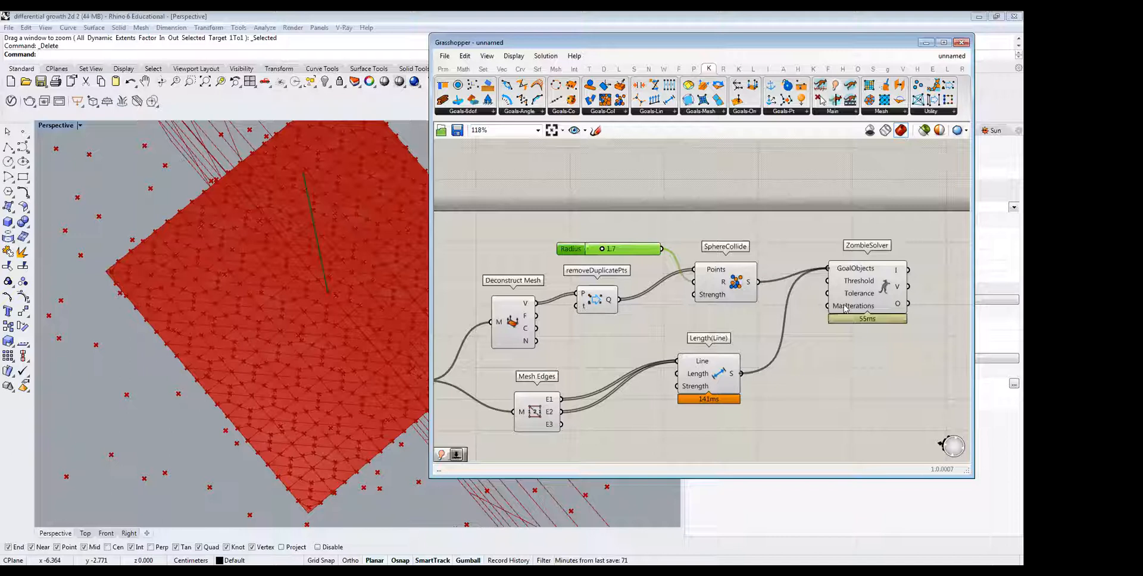
# Move ZombieSolver farther from the goals and inspect its solved mesh from a side angle in Rhino.
pyautogui.scroll(-7, 837, 301)
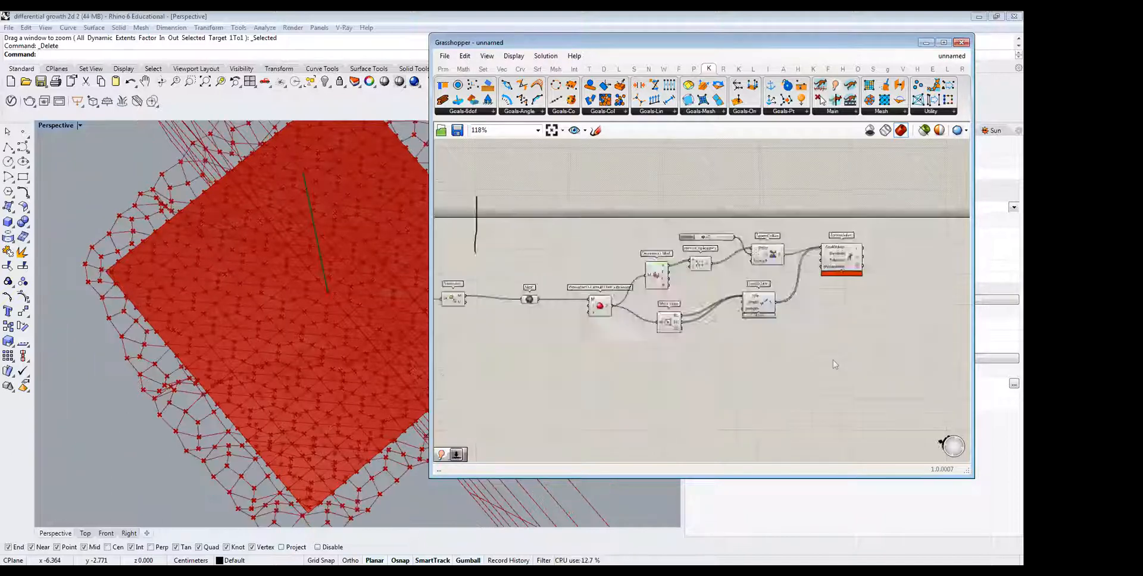
pyautogui.scroll(5, 872, 309)
pyautogui.scroll(5, 786, 247)
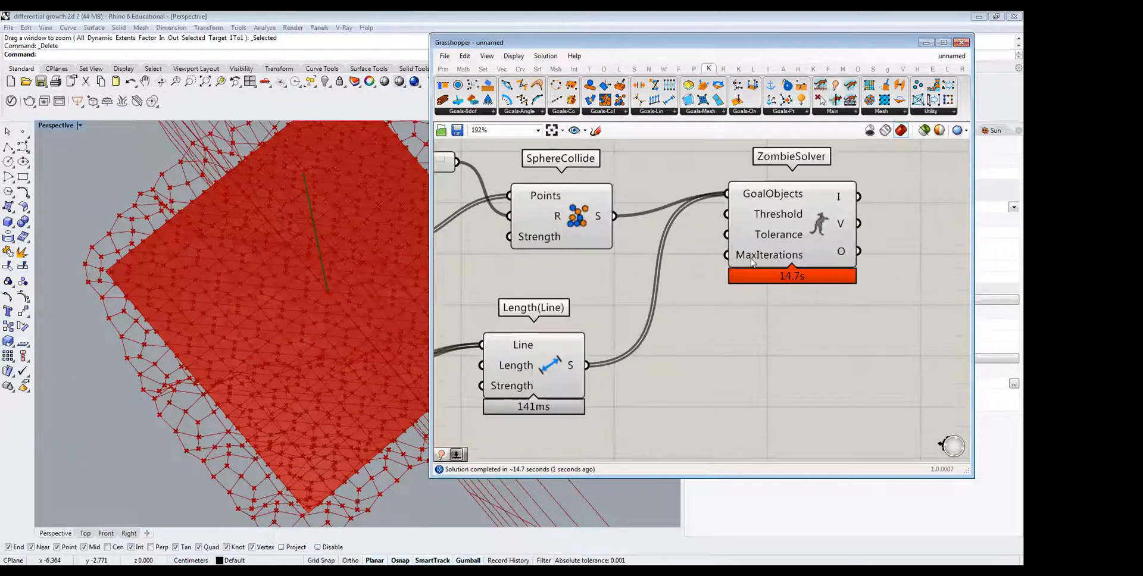
pyautogui.moveTo(752, 263); pyautogui.dragTo(860, 257)
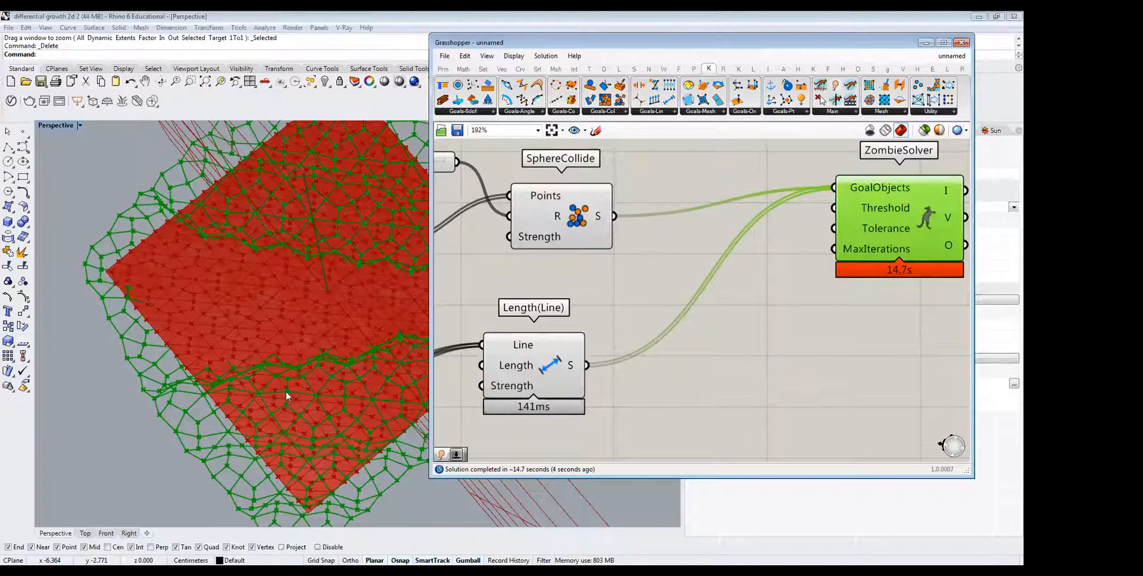
pyautogui.moveTo(291, 251); pyautogui.dragTo(98, 242, button='right')
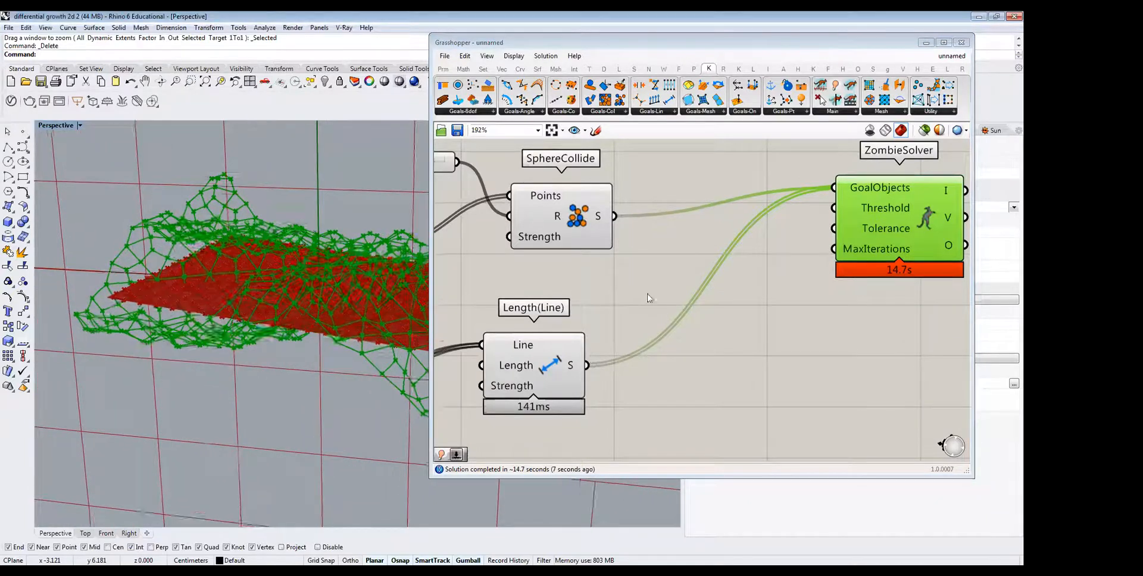
pyautogui.moveTo(762, 332); pyautogui.dragTo(694, 357, button='right')
pyautogui.click(694, 359)
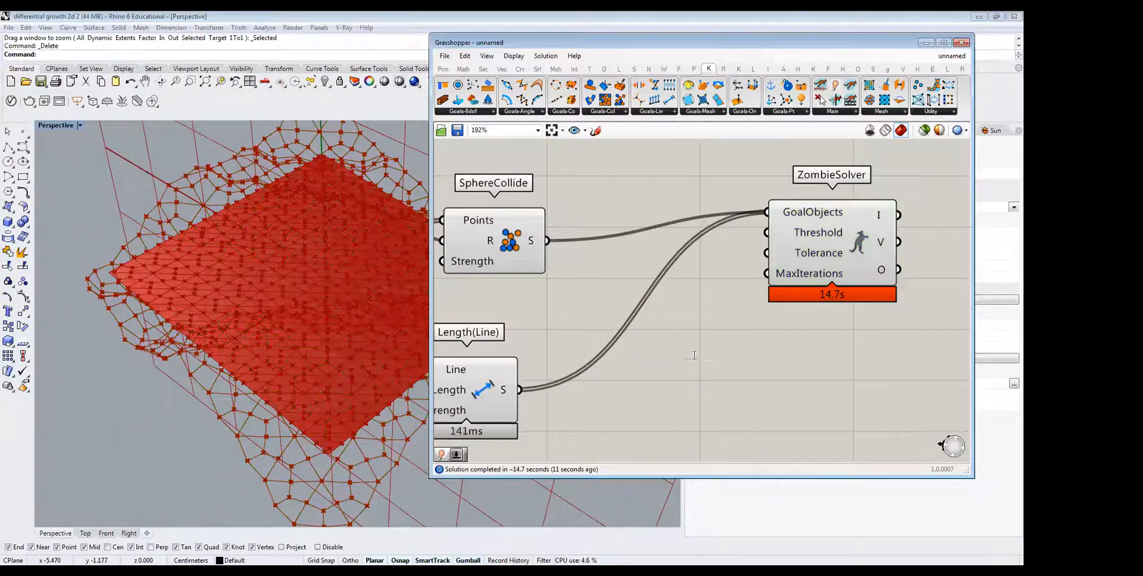
# Add a number slider set to 50, connect it to ZombieSolver's MaxIterations, and space out the solver and slider.
pyautogui.doubleClick(694, 356)
pyautogui.write('slider')
pyautogui.press('Return')
pyautogui.moveTo(767, 273); pyautogui.dragTo(771, 355)
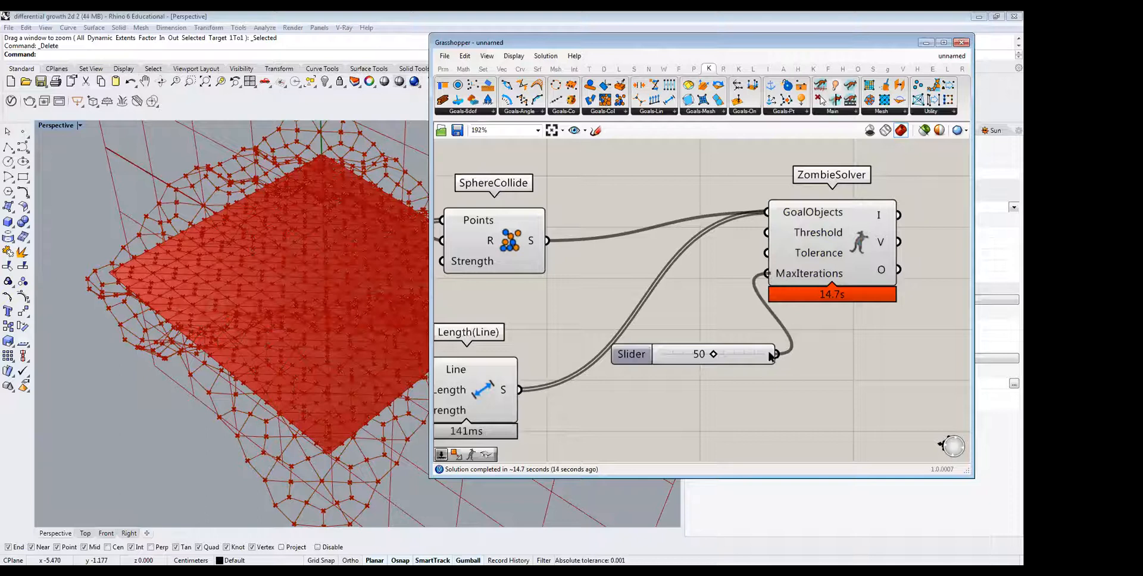
pyautogui.moveTo(240, 310)
pyautogui.mouseDown(button='right')
pyautogui.moveTo(210, 257)
pyautogui.moveTo(282, 258)
pyautogui.moveTo(251, 292)
pyautogui.mouseUp(button='right')
pyautogui.moveTo(718, 281); pyautogui.dragTo(707, 348, button='right')
pyautogui.moveTo(810, 265); pyautogui.dragTo(866, 264)
pyautogui.moveTo(657, 358); pyautogui.dragTo(680, 378)
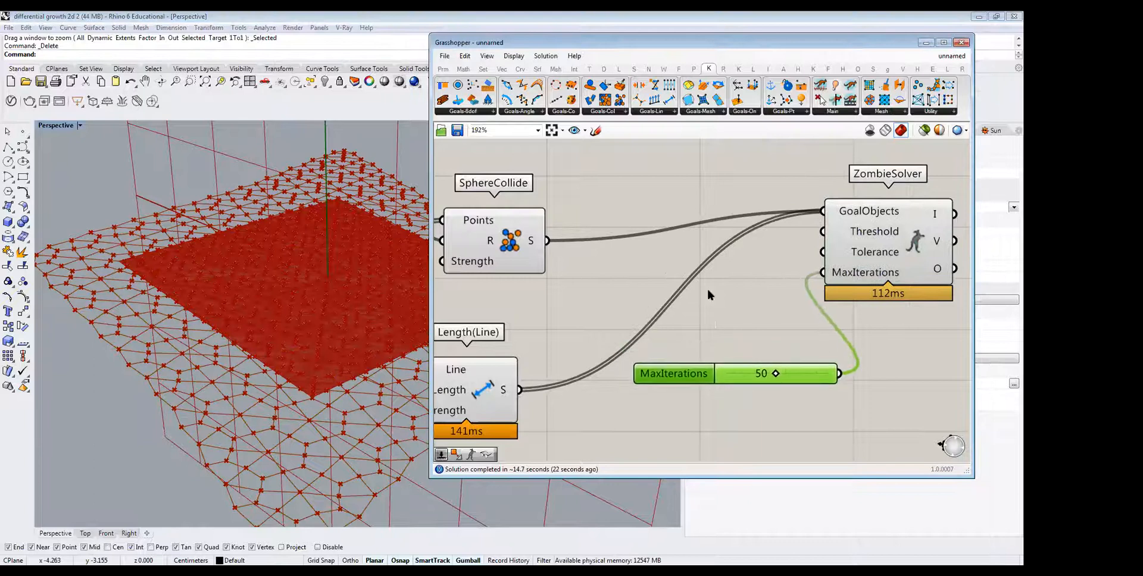
# Examine the relaxed mesh in Rhino, highlighting the results of ZombieSolver, Length(Line) and SphereCollide in turn.
pyautogui.scroll(-3, 682, 334)
pyautogui.moveTo(189, 333); pyautogui.dragTo(217, 330, button='right')
pyautogui.scroll(-5, 217, 329)
pyautogui.scroll(2, 216, 330)
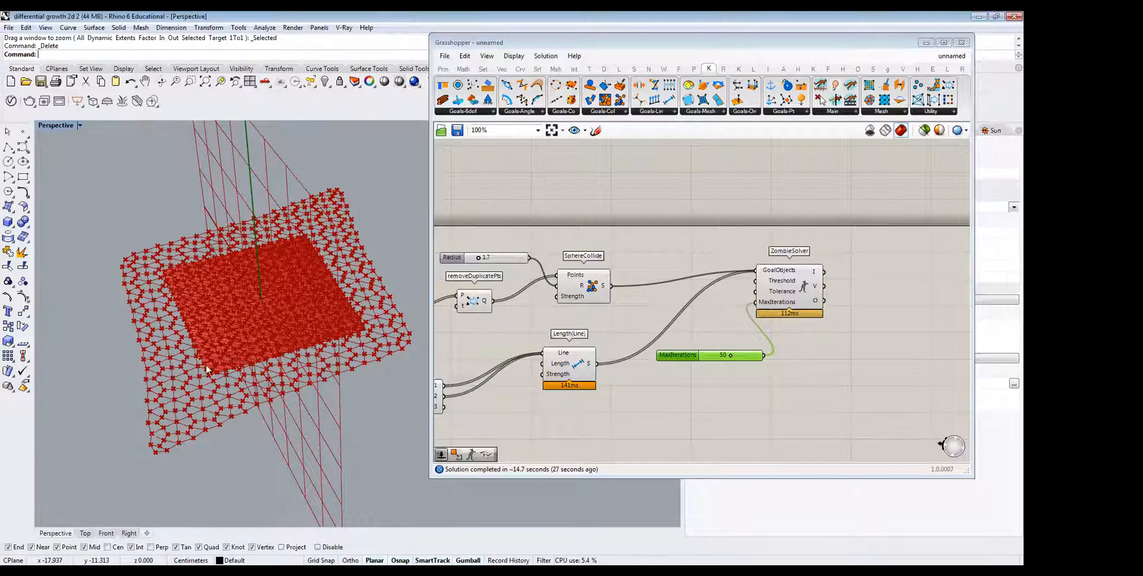
pyautogui.click(790, 286)
pyautogui.moveTo(229, 369); pyautogui.dragTo(179, 438, button='right')
pyautogui.scroll(2, 184, 412)
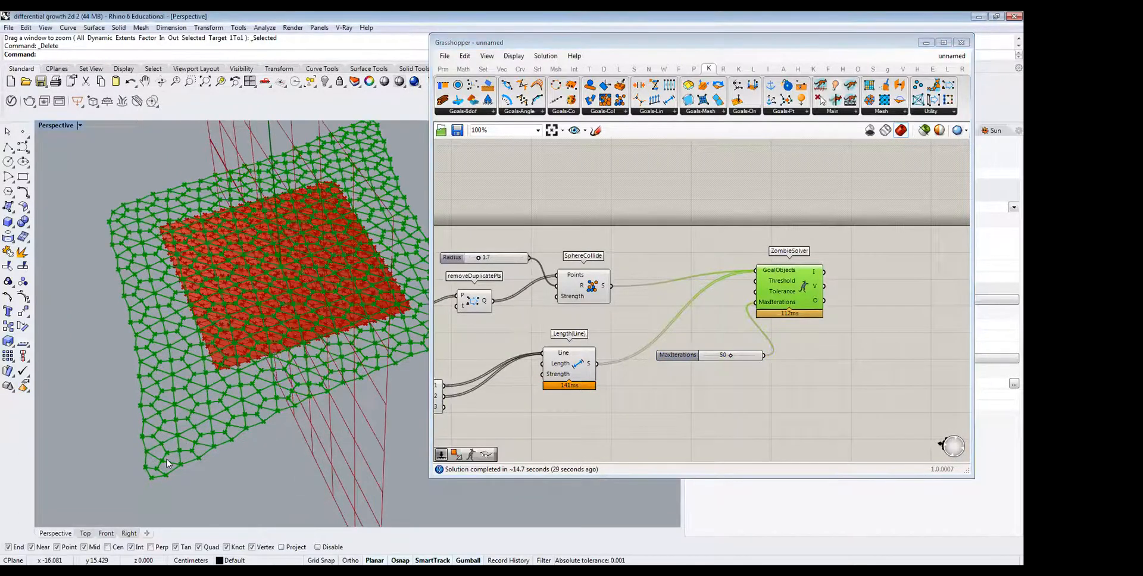
pyautogui.scroll(2, 167, 464)
pyautogui.click(665, 261)
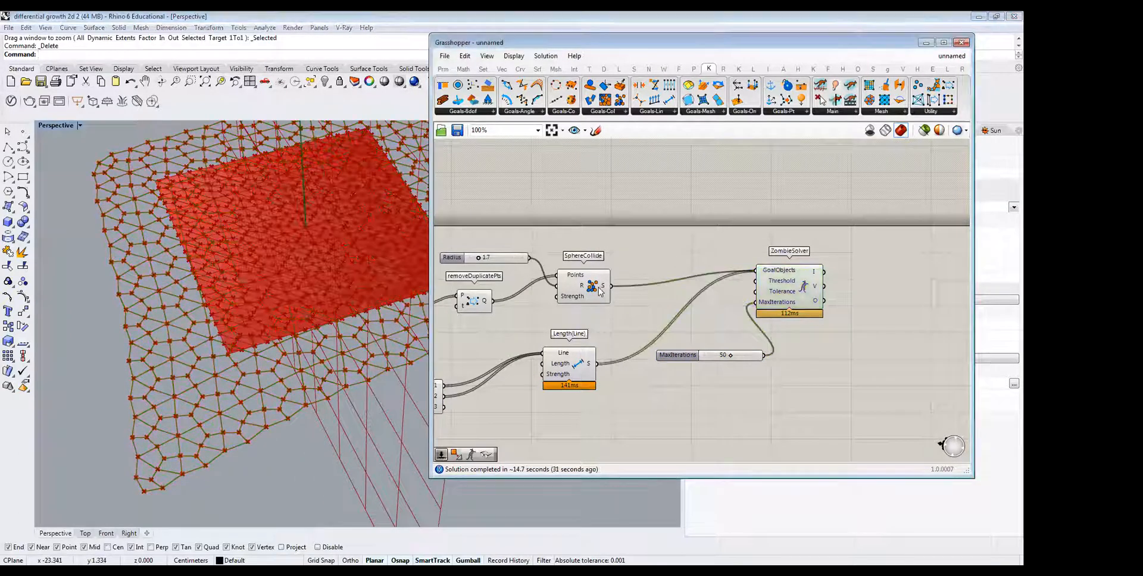
pyautogui.click(575, 364)
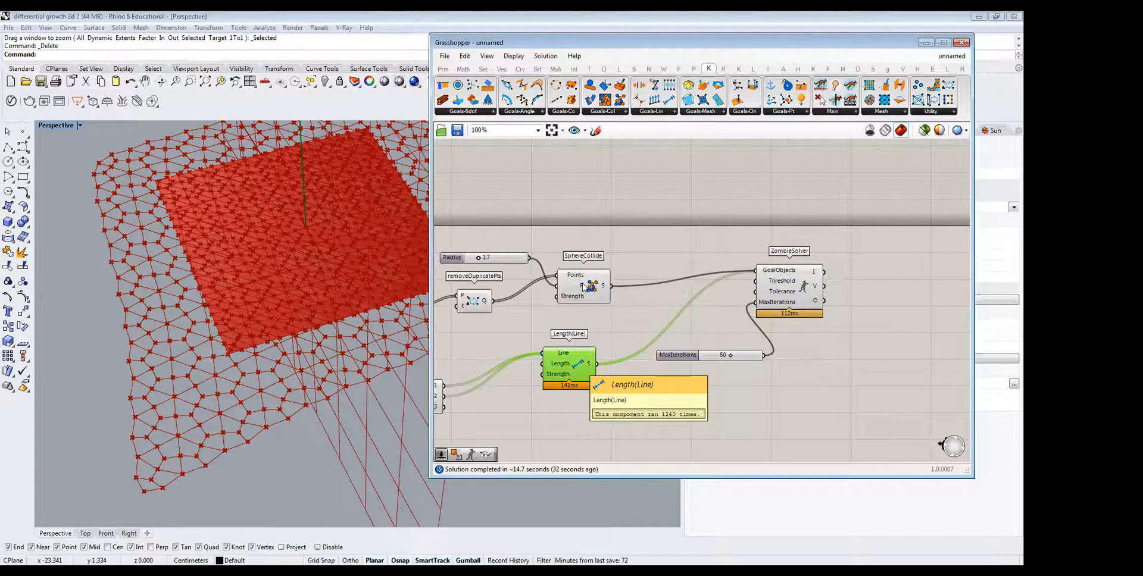
pyautogui.click(593, 291)
pyautogui.click(717, 290)
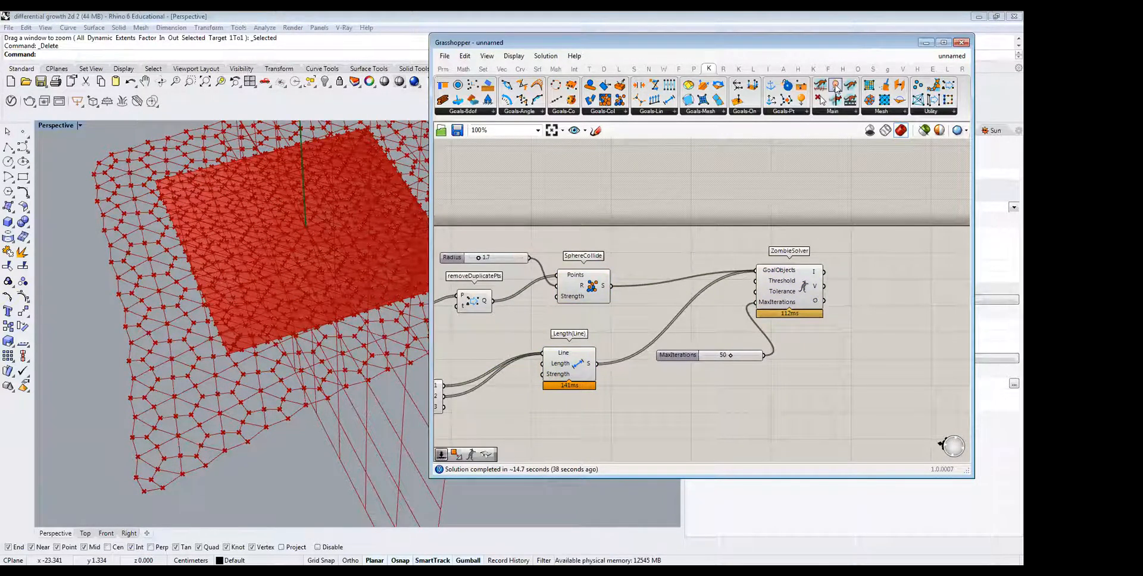
# Place a Show component above SphereCollide, feed it the Catmull-Clark Subdivision output, and connect it to ZombieSolver's GoalObjects.
pyautogui.moveTo(835, 89); pyautogui.dragTo(623, 212)
pyautogui.moveTo(615, 231); pyautogui.dragTo(756, 235, button='right')
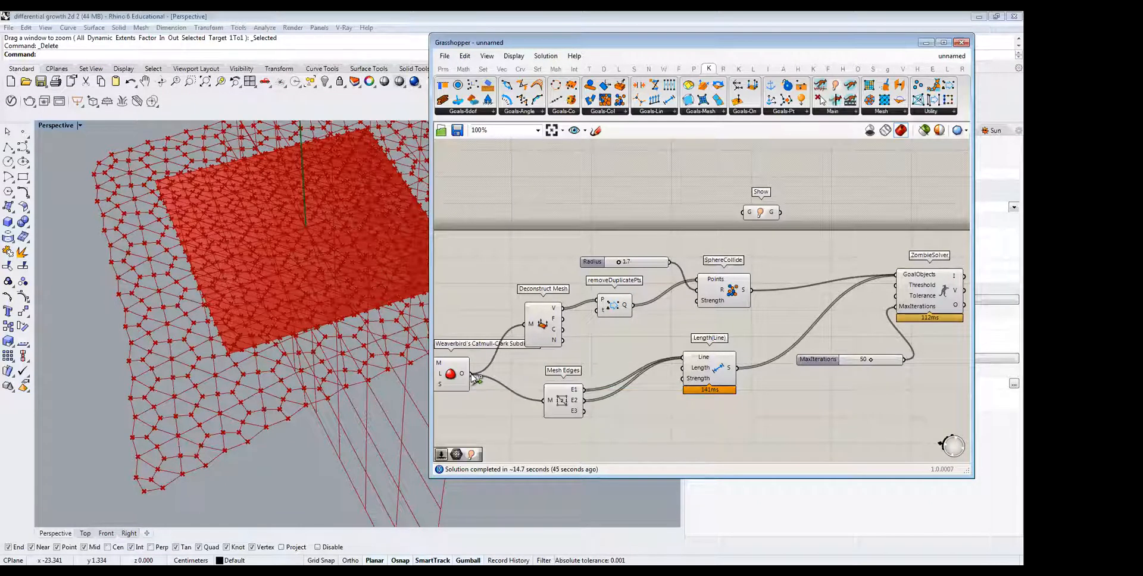
pyautogui.moveTo(471, 374); pyautogui.dragTo(745, 218)
pyautogui.moveTo(746, 220); pyautogui.dragTo(603, 198, button='right')
pyautogui.moveTo(600, 198); pyautogui.dragTo(716, 260)
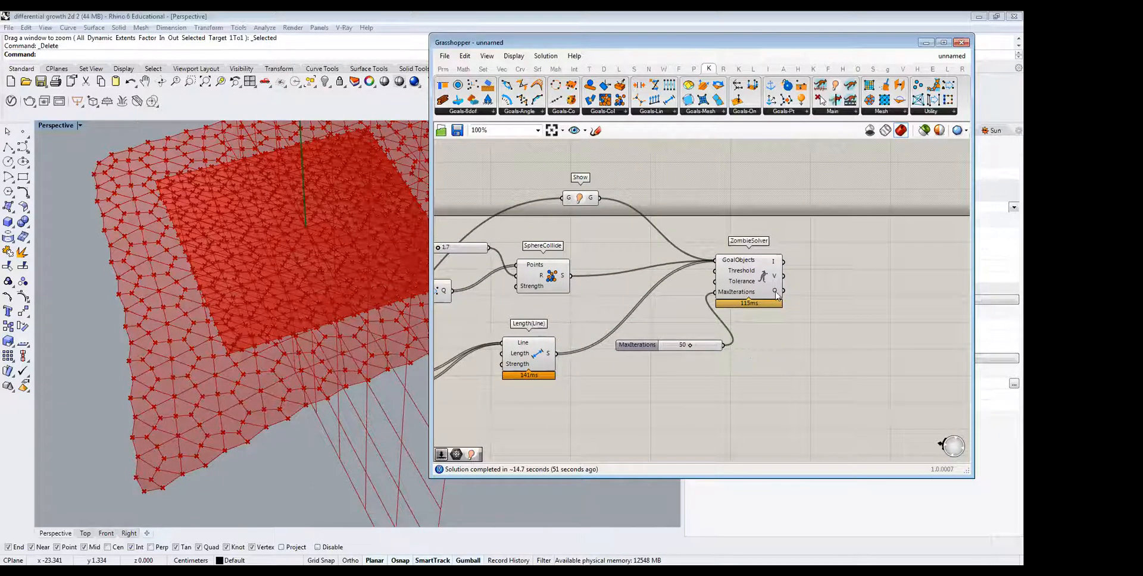
# Add a List Item component after ZombieSolver with the solver's O output feeding its L input.
pyautogui.moveTo(776, 293)
pyautogui.write('list i')
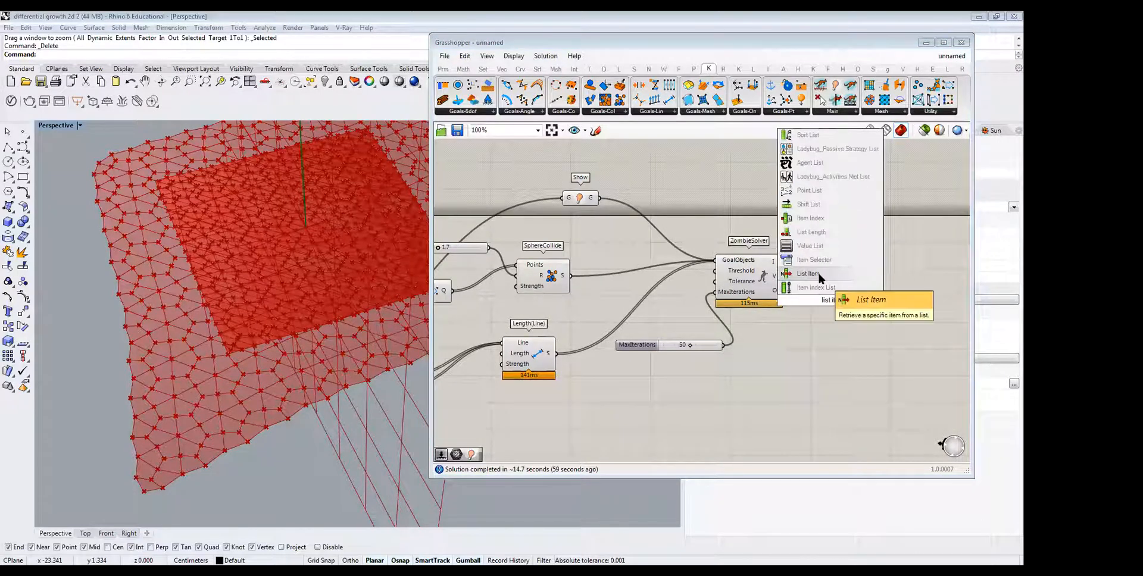
pyautogui.click(815, 274)
pyautogui.moveTo(809, 295); pyautogui.dragTo(814, 291)
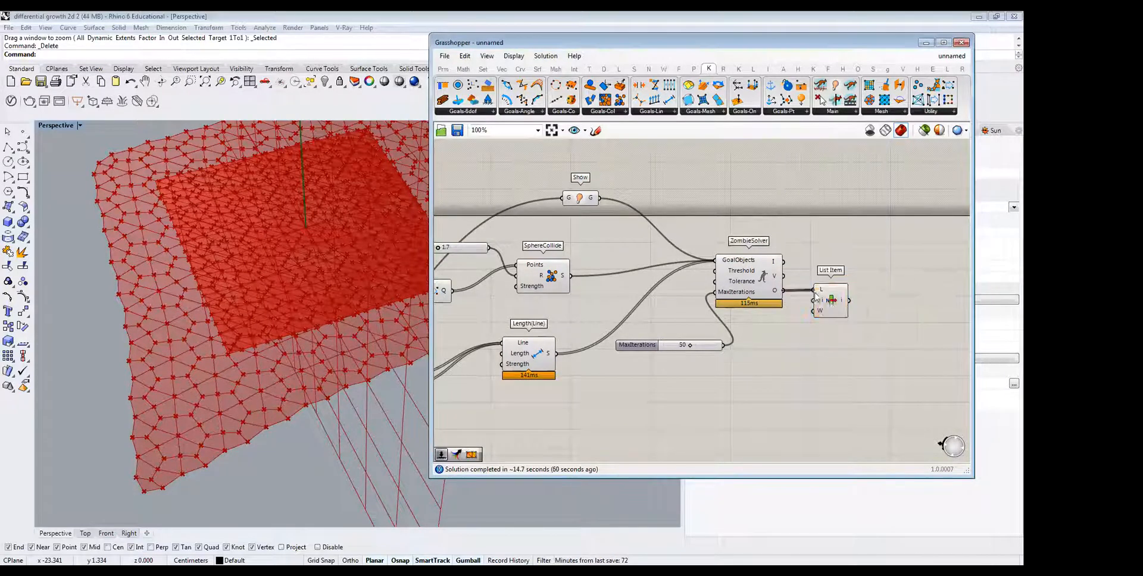
pyautogui.click(831, 304)
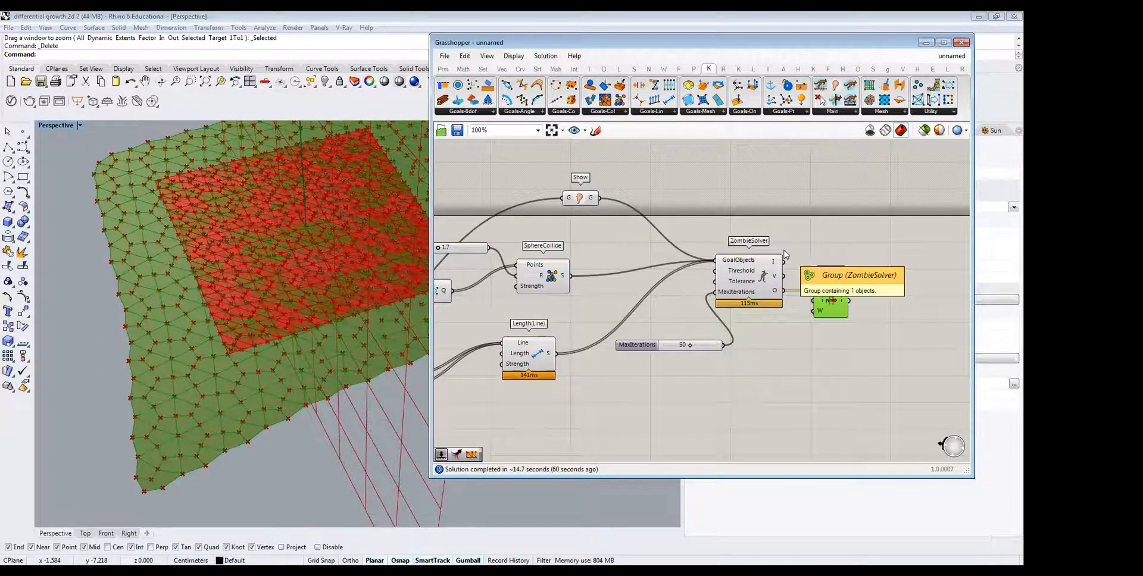
# Sketch a freehand vertical line on the canvas beyond List Item to mark the end of the loop section.
pyautogui.moveTo(785, 254); pyautogui.dragTo(734, 295, button='right')
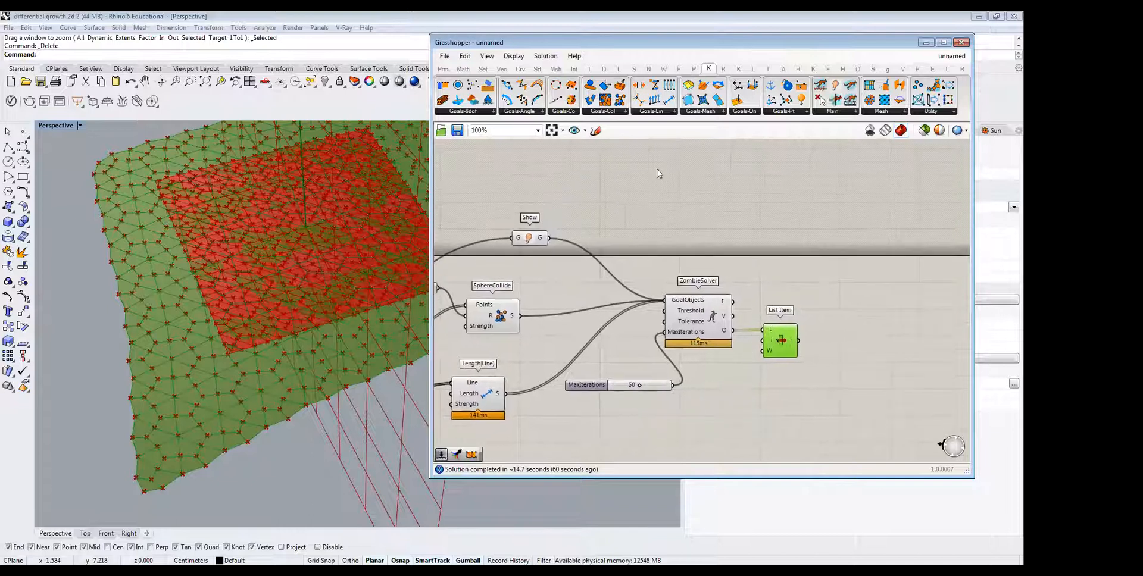
pyautogui.click(596, 130)
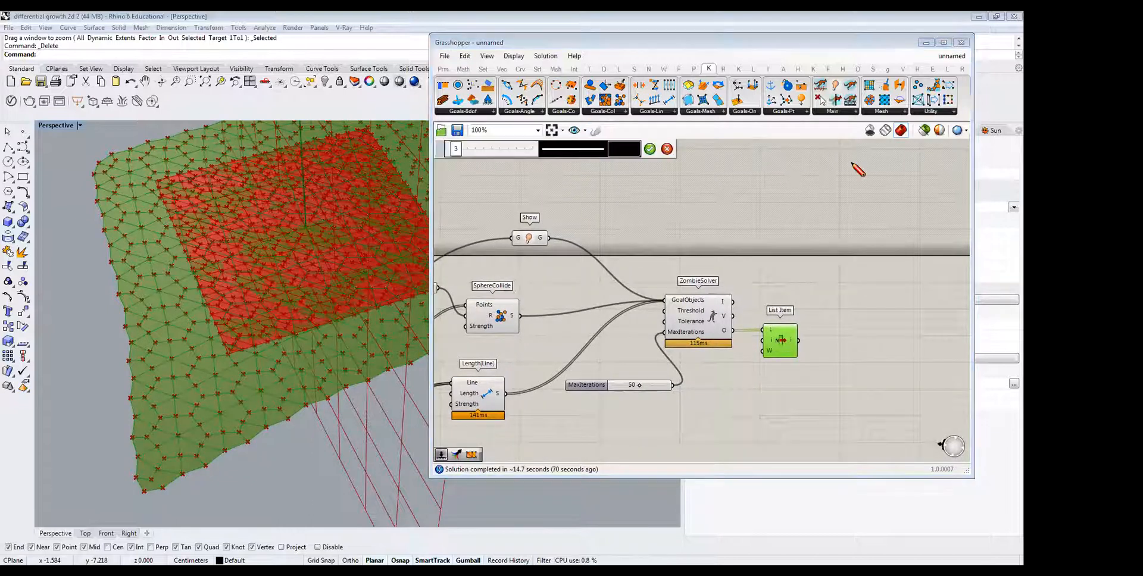
pyautogui.moveTo(852, 164); pyautogui.dragTo(871, 305)
pyautogui.press('Return')
pyautogui.scroll(-5, 563, 262)
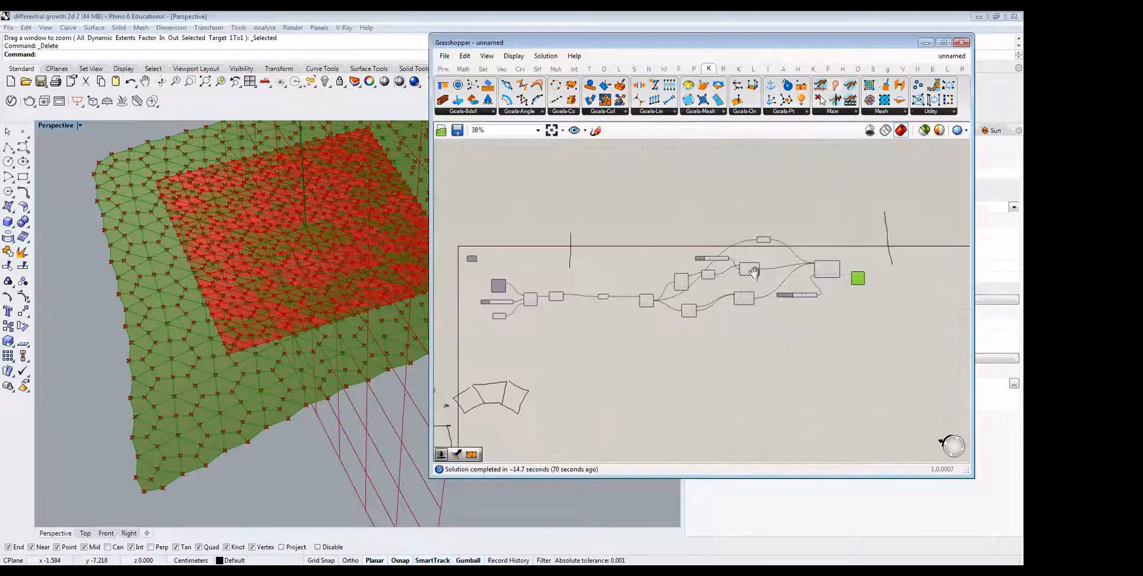
pyautogui.scroll(3, 562, 262)
pyautogui.scroll(-3, 481, 279)
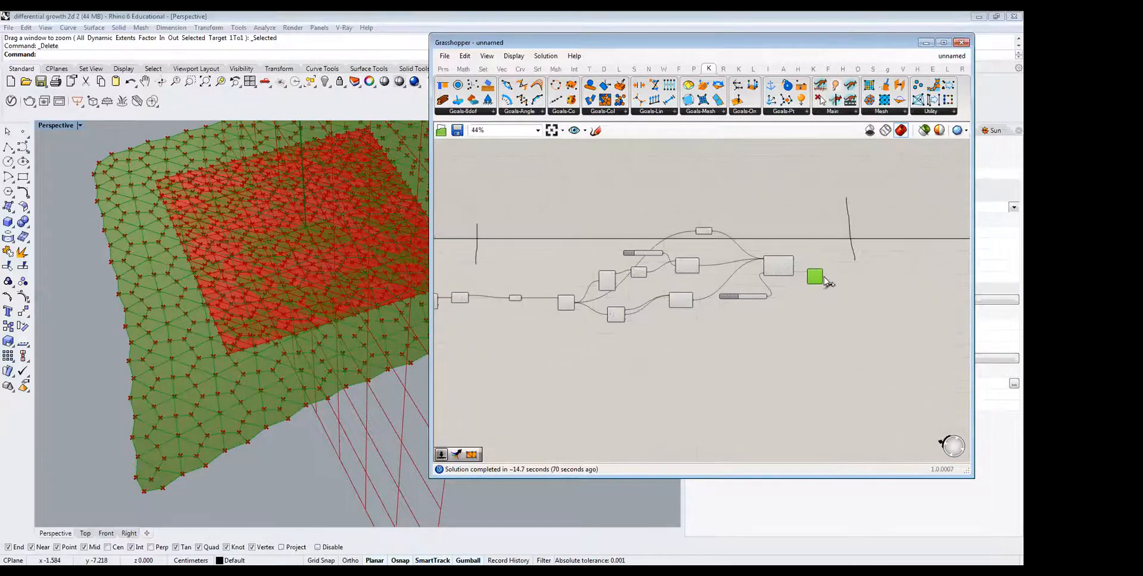
pyautogui.scroll(3, 833, 257)
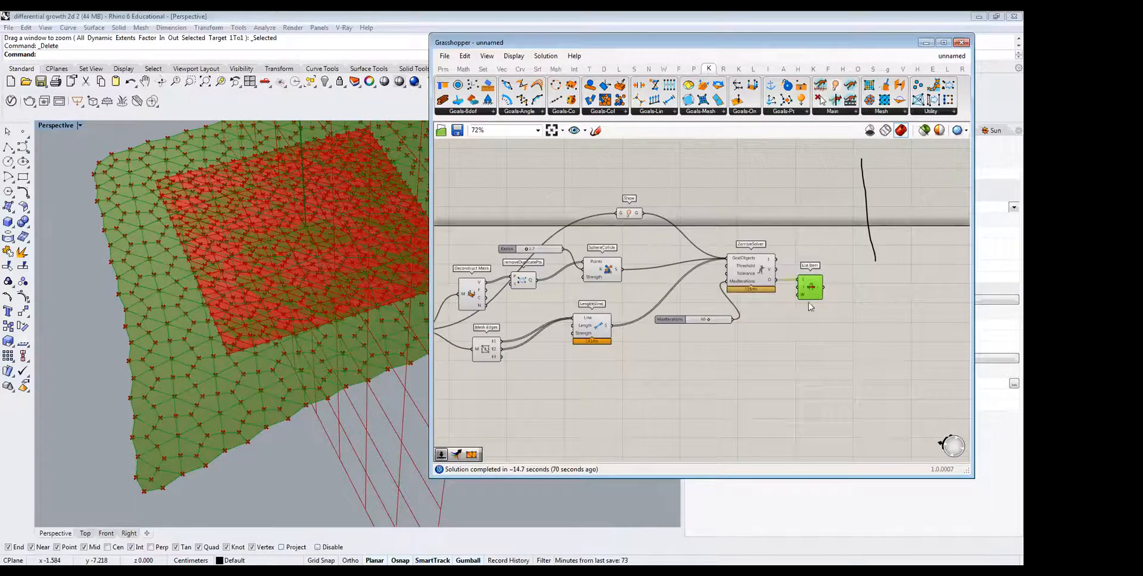
# Place Anemone's Loop Start by the first sketched line and Loop End just before the line beyond List Item.
pyautogui.moveTo(555, 257); pyautogui.dragTo(695, 280, button='right')
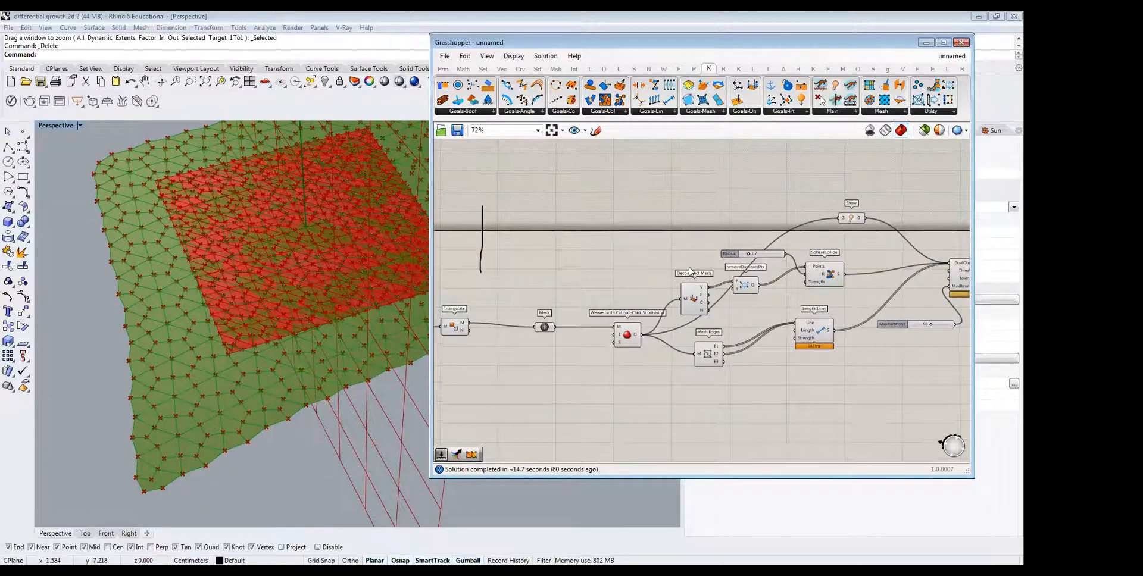
pyautogui.click(782, 69)
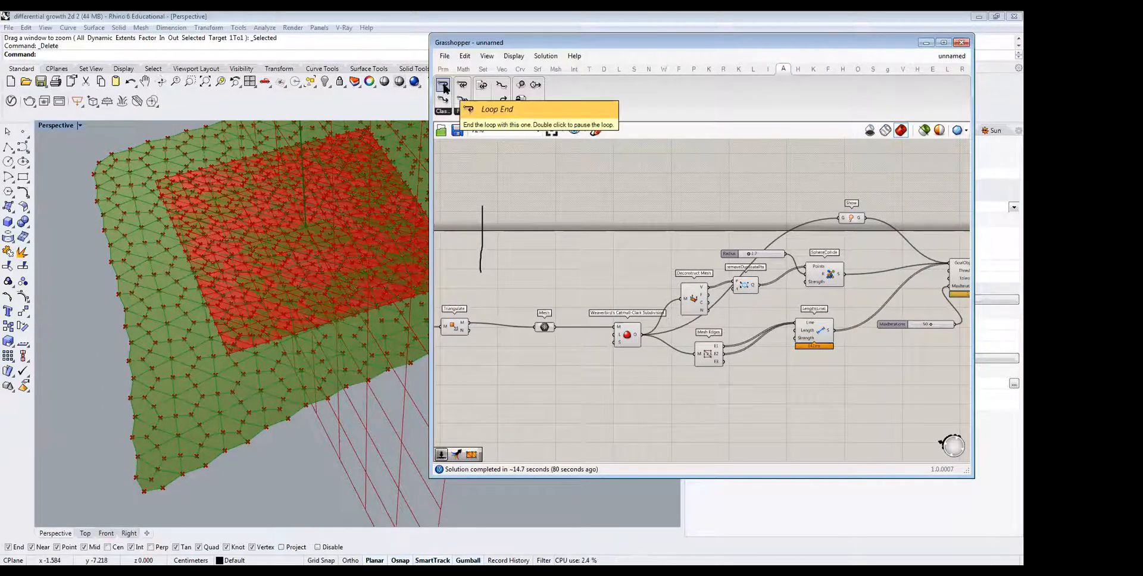
pyautogui.moveTo(442, 87); pyautogui.dragTo(533, 213)
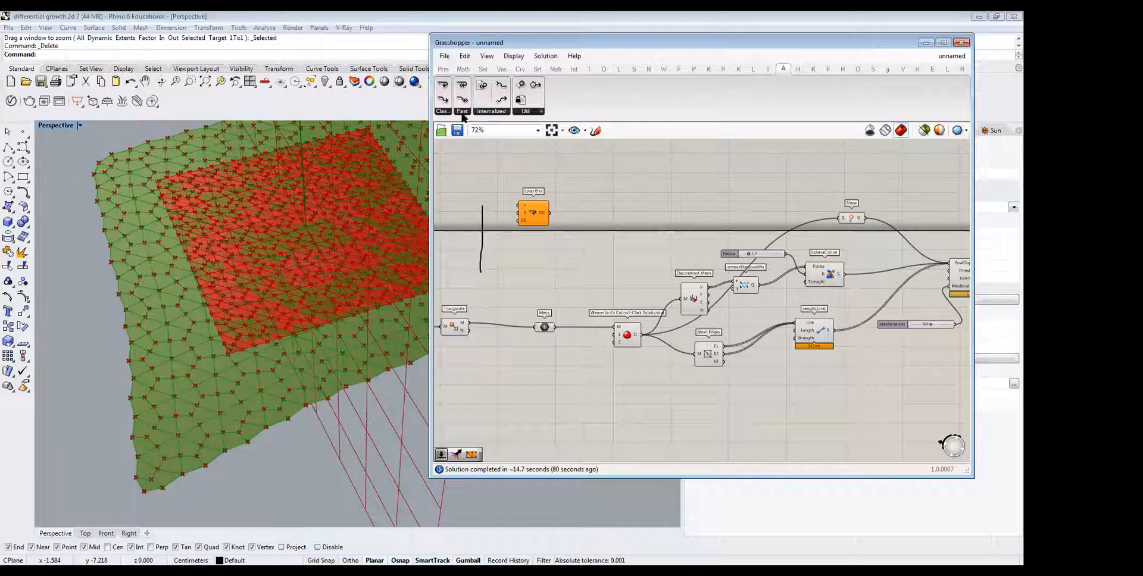
pyautogui.moveTo(489, 162); pyautogui.dragTo(511, 275)
pyautogui.moveTo(540, 216); pyautogui.dragTo(819, 253)
pyautogui.scroll(-3, 546, 238)
pyautogui.scroll(4, 745, 229)
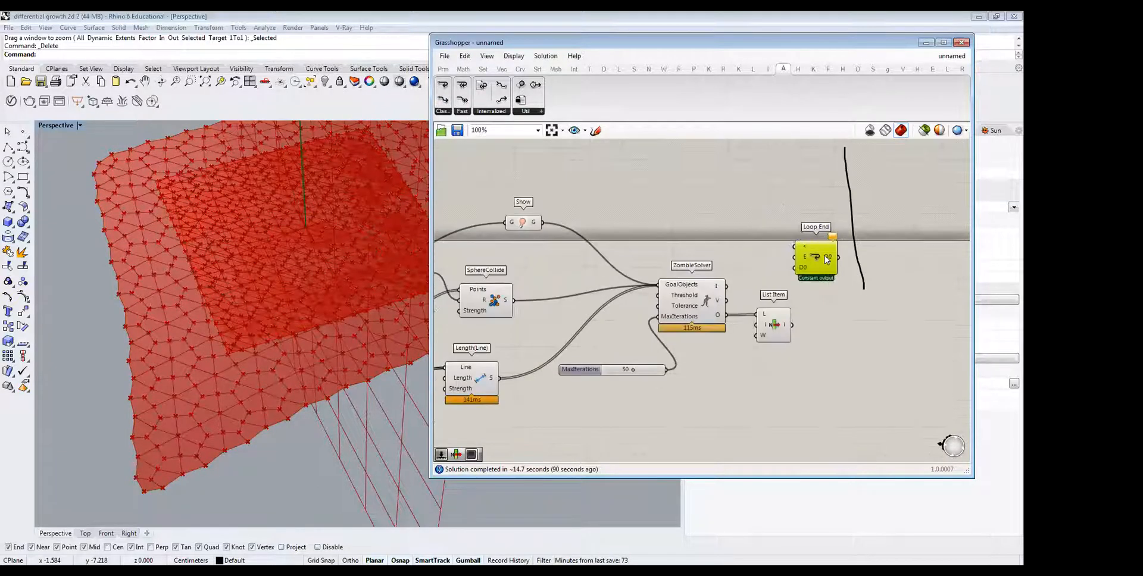
pyautogui.scroll(-3, 917, 271)
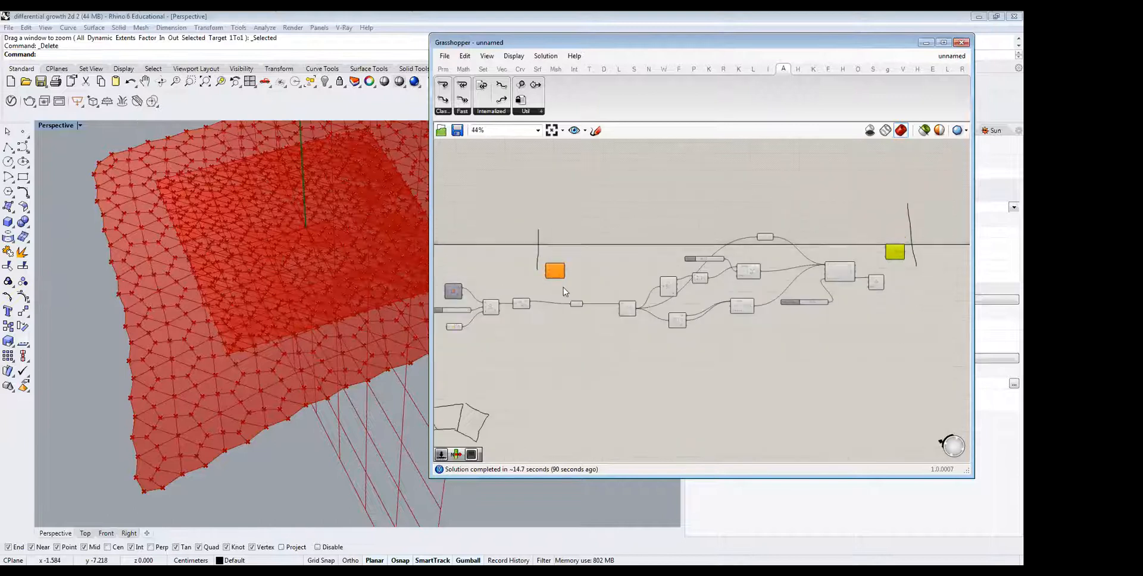
# Lower Loop Start to sit between Triangulate and Mesh, and connect a number slider set to 0 to its N input.
pyautogui.scroll(4, 560, 267)
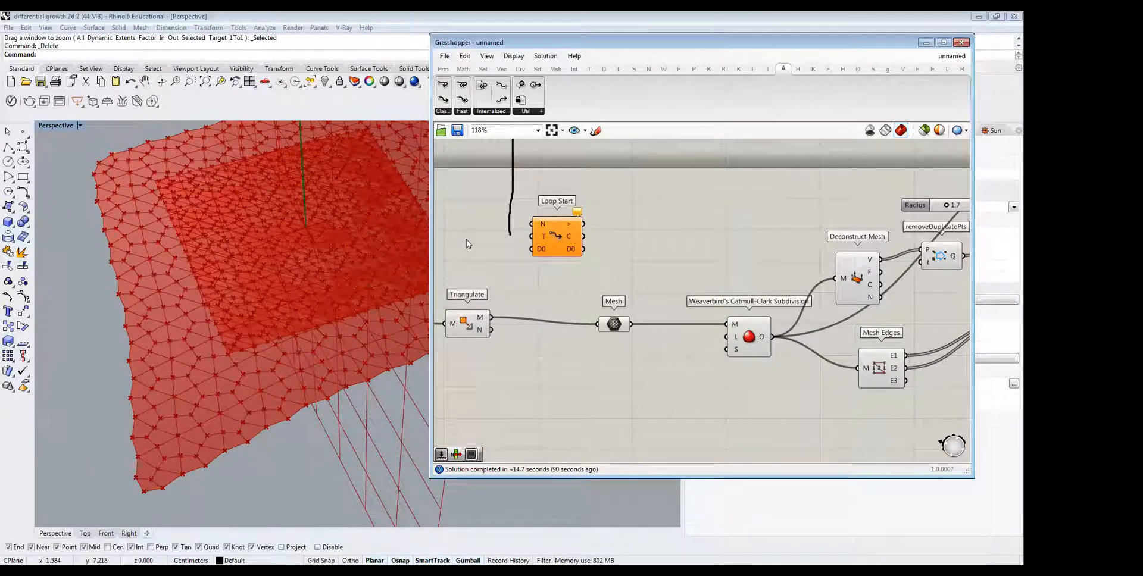
pyautogui.moveTo(498, 254); pyautogui.dragTo(518, 269, button='right')
pyautogui.moveTo(557, 254); pyautogui.dragTo(558, 300)
pyautogui.moveTo(523, 286); pyautogui.dragTo(589, 289, button='right')
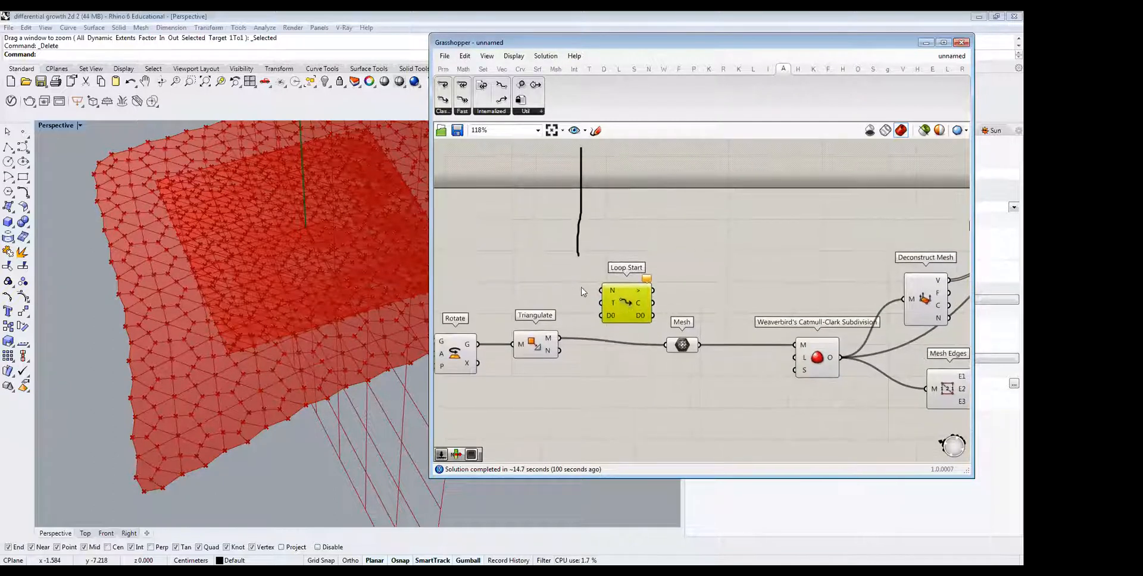
pyautogui.click(526, 278)
pyautogui.press('Return')
pyautogui.moveTo(602, 291); pyautogui.dragTo(581, 274)
pyautogui.scroll(2, 647, 301)
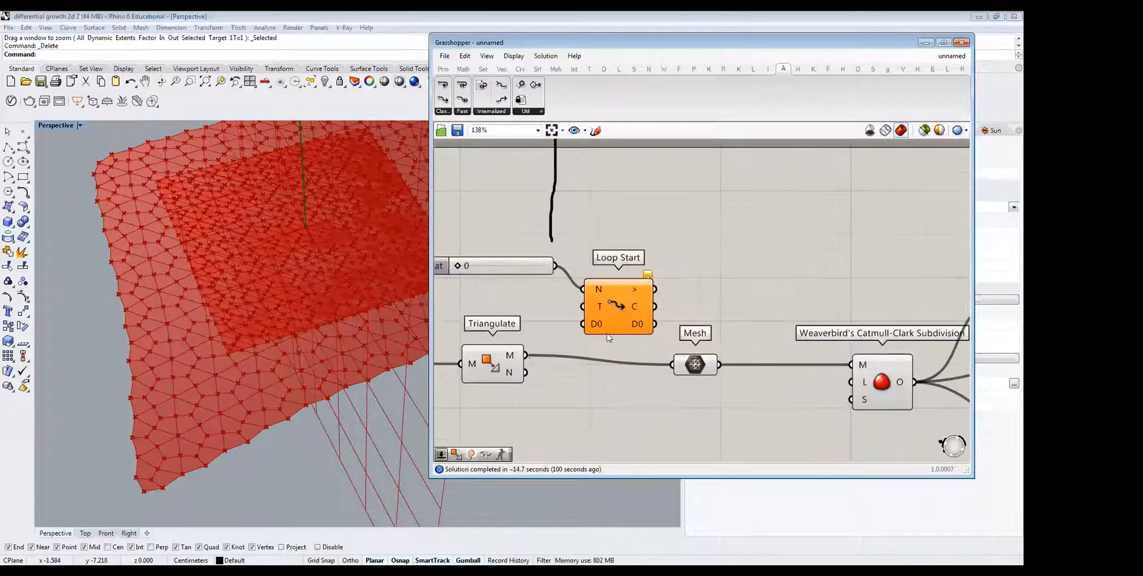
# Route Triangulate's M output into Loop Start's D0 input, and connect Loop Start's D0 output to Mesh.
pyautogui.moveTo(526, 356); pyautogui.dragTo(731, 364)
pyautogui.scroll(-5, 537, 304)
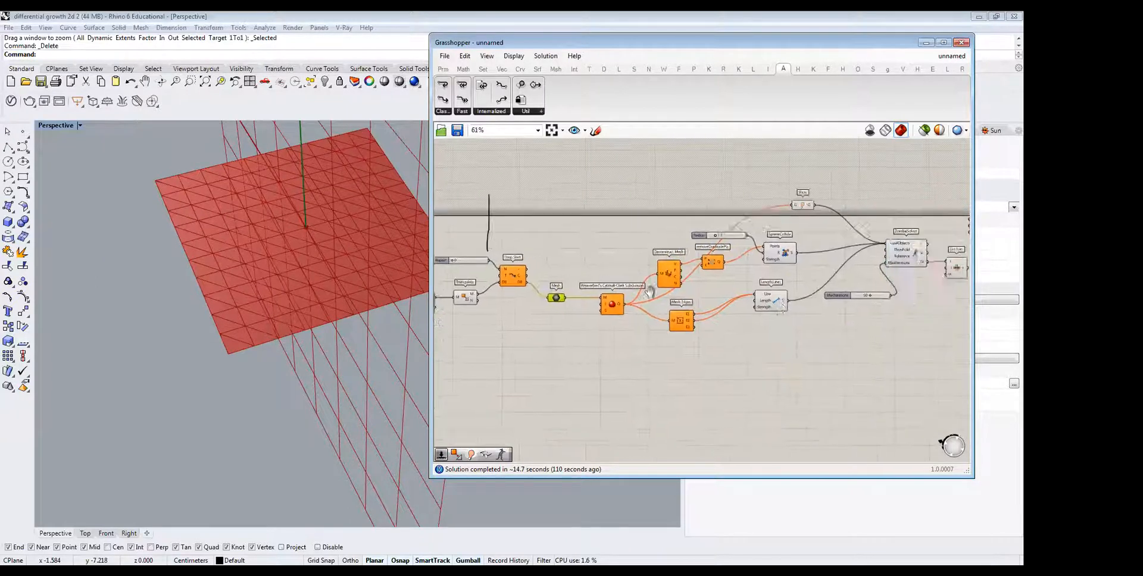
# Connect List Item's output to Loop End's D0 input, and link Loop Start's > output to Loop End's < input.
pyautogui.scroll(3, 755, 263)
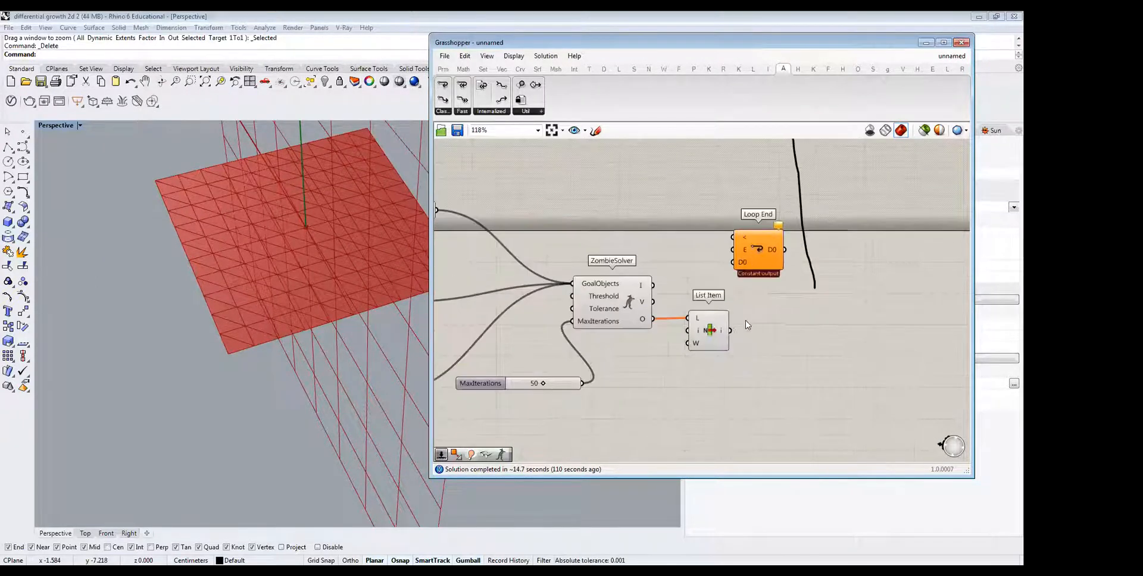
pyautogui.moveTo(731, 330); pyautogui.dragTo(733, 262)
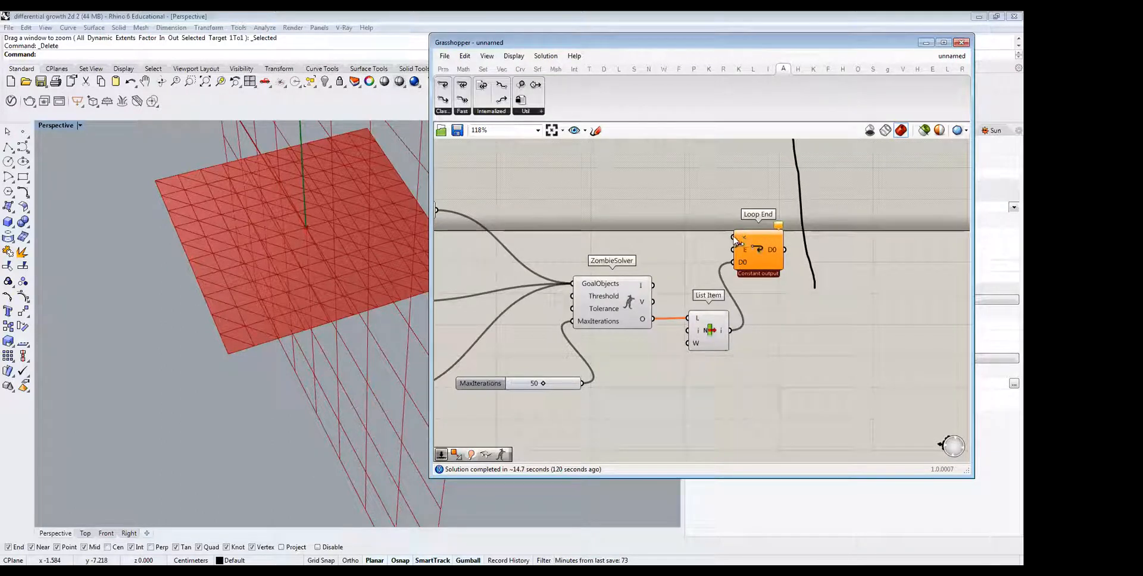
pyautogui.scroll(-4, 842, 238)
pyautogui.scroll(4, 541, 263)
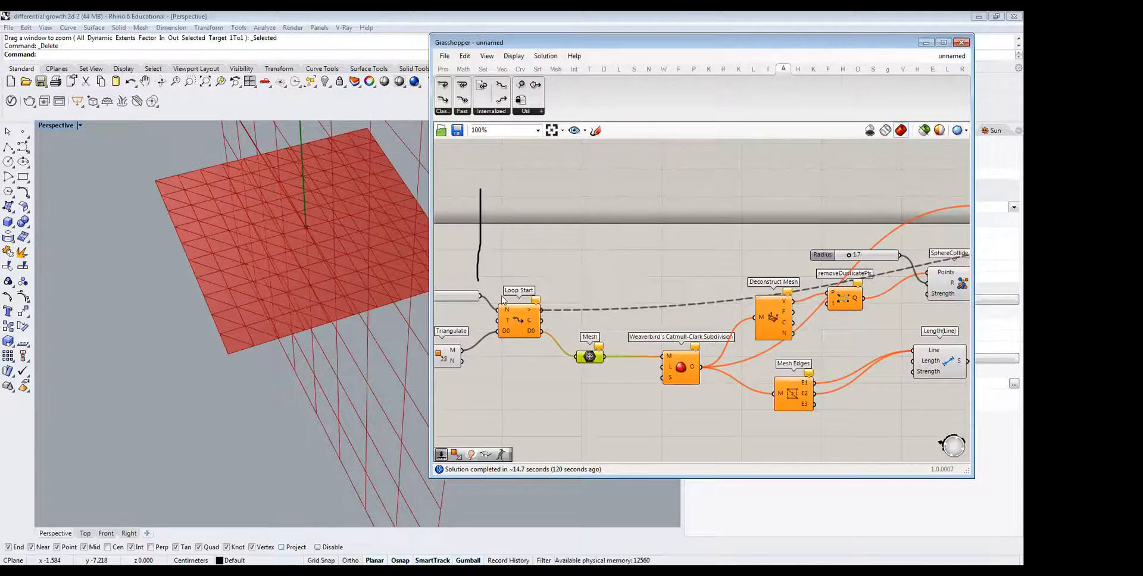
pyautogui.scroll(1, 526, 322)
pyautogui.click(517, 313)
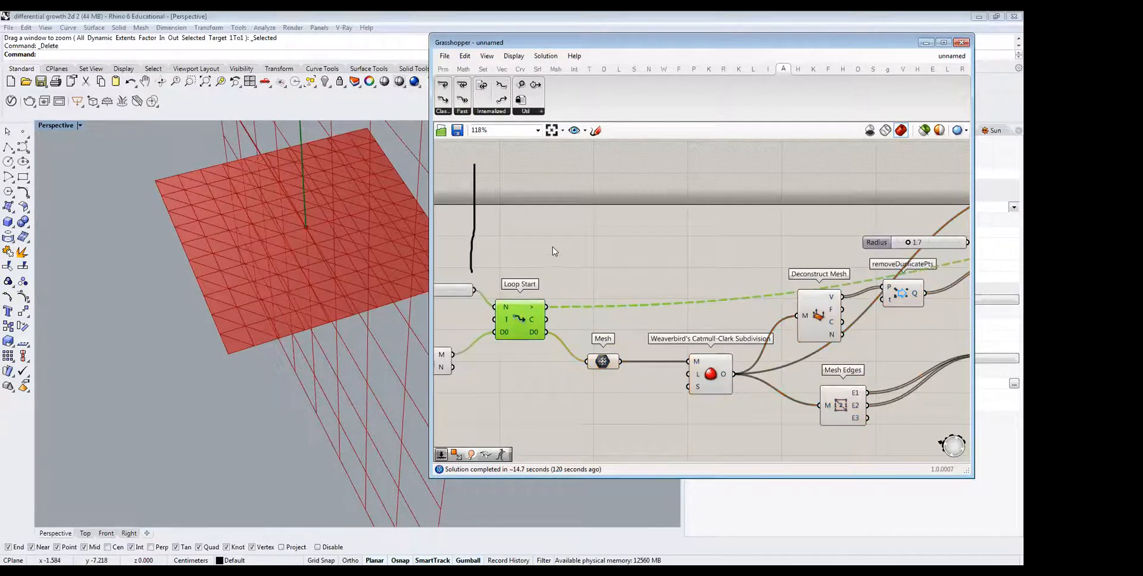
pyautogui.click(551, 250)
# Move Loop End slightly higher above List Item and check the description of its E input.
pyautogui.scroll(-3, 536, 273)
pyautogui.scroll(-2, 856, 399)
pyautogui.moveTo(744, 334); pyautogui.dragTo(541, 386, button='right')
pyautogui.moveTo(883, 272); pyautogui.dragTo(884, 249)
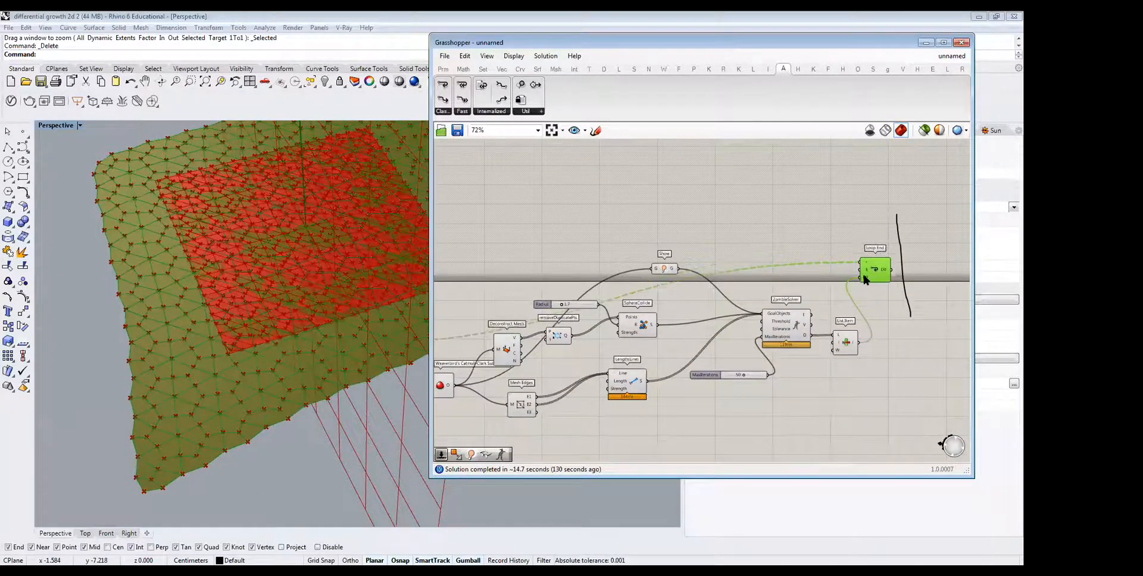
pyautogui.moveTo(865, 273)
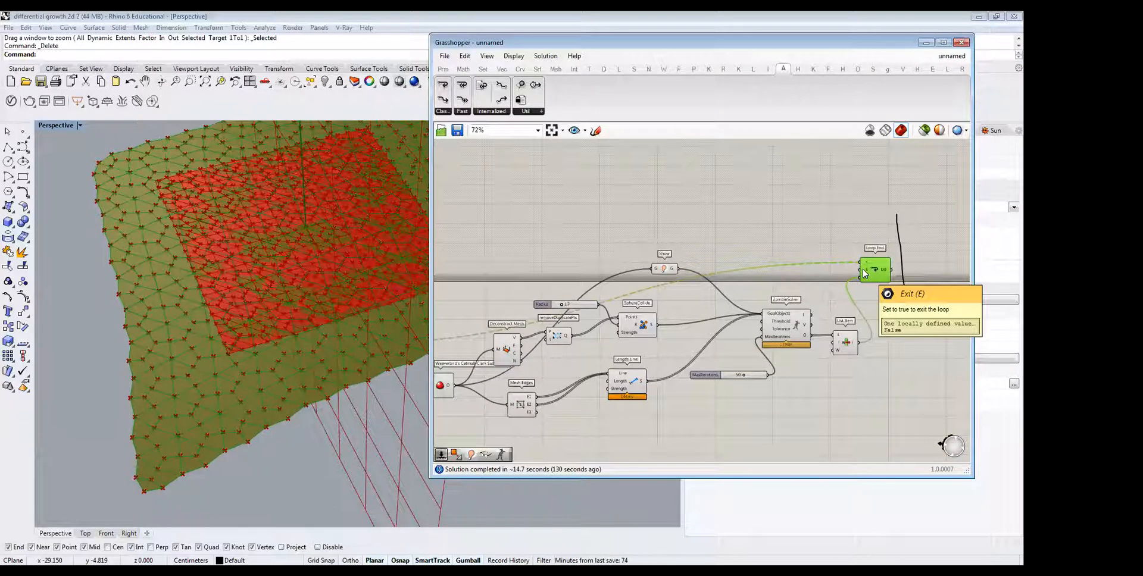
# Add a number slider set to 2 and connect it to Loop Start's N input in place of the 0 slider.
pyautogui.moveTo(864, 272); pyautogui.dragTo(511, 217, button='right')
pyautogui.scroll(5, 512, 218)
pyautogui.click(560, 250)
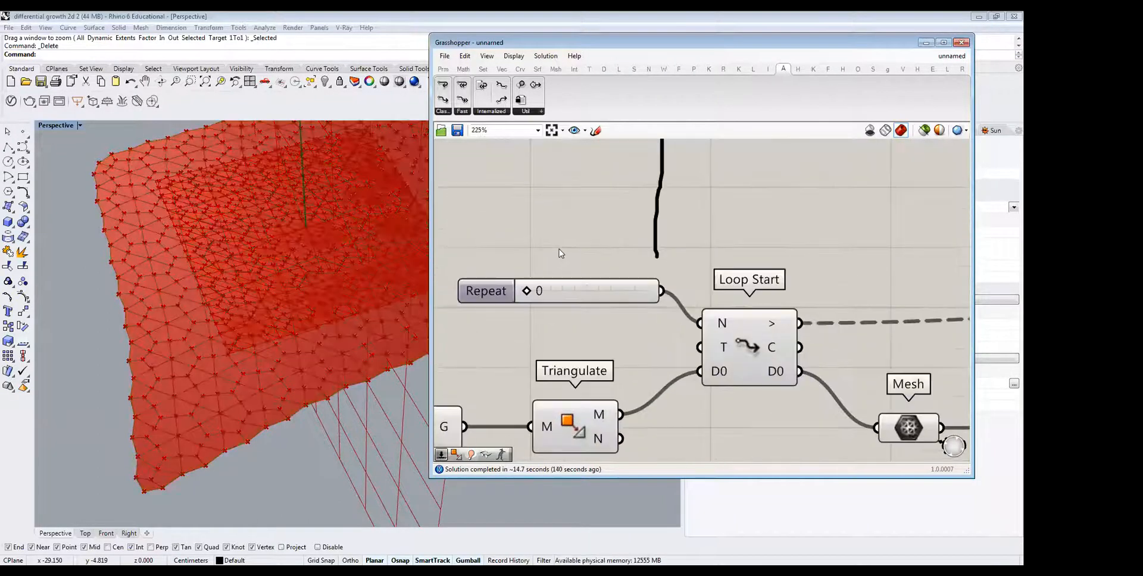
pyautogui.doubleClick(560, 249)
pyautogui.write('3')
pyautogui.press('Return')
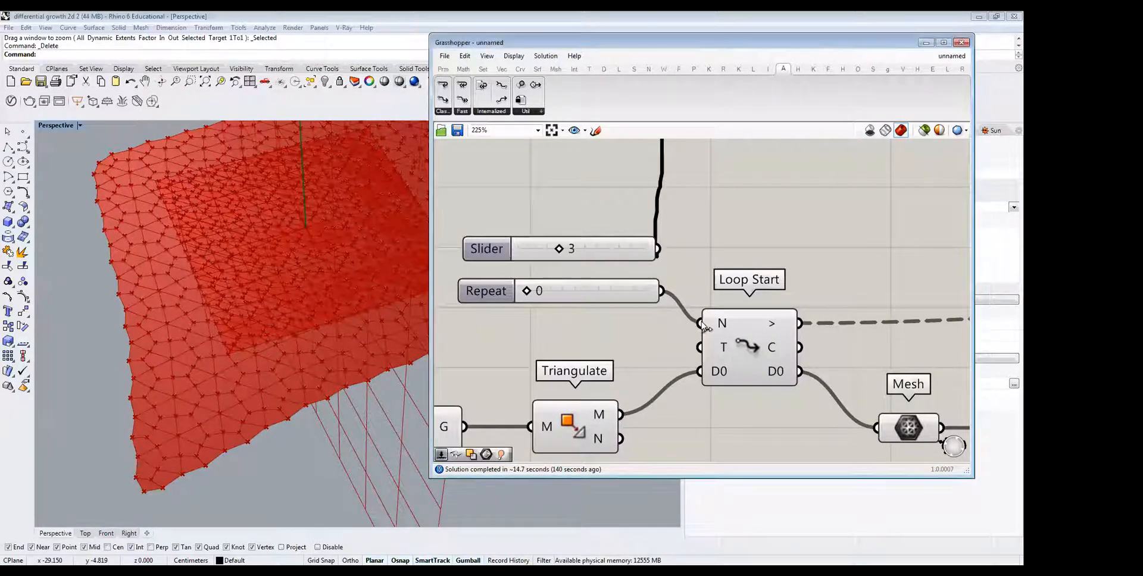
pyautogui.moveTo(559, 249); pyautogui.dragTo(547, 249)
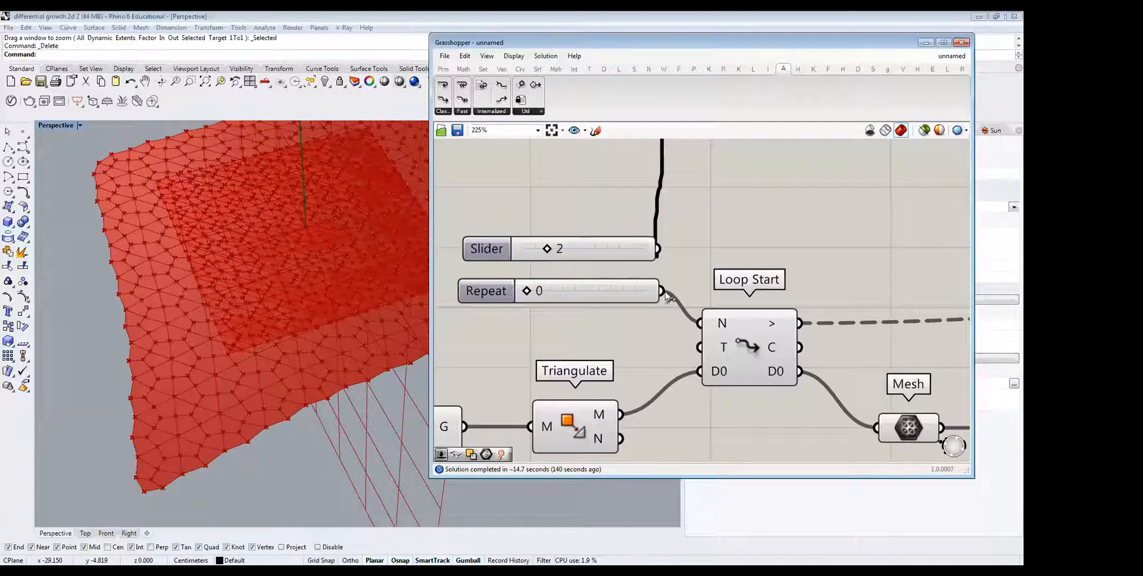
pyautogui.moveTo(705, 323); pyautogui.dragTo(666, 249)
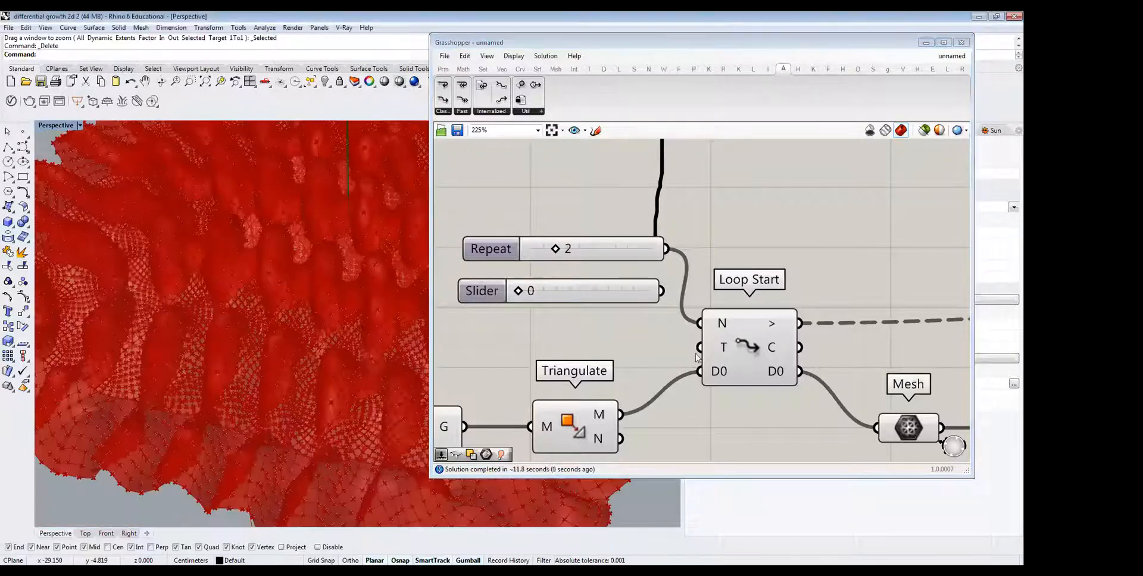
# Examine the grown mesh and follow the loop's data flow from Triangulate and Loop Start through Catmull-Clark subdivision to Loop End.
pyautogui.moveTo(731, 245); pyautogui.dragTo(568, 246, button='right')
pyautogui.moveTo(256, 285); pyautogui.dragTo(214, 325, button='right')
pyautogui.scroll(-6, 214, 325)
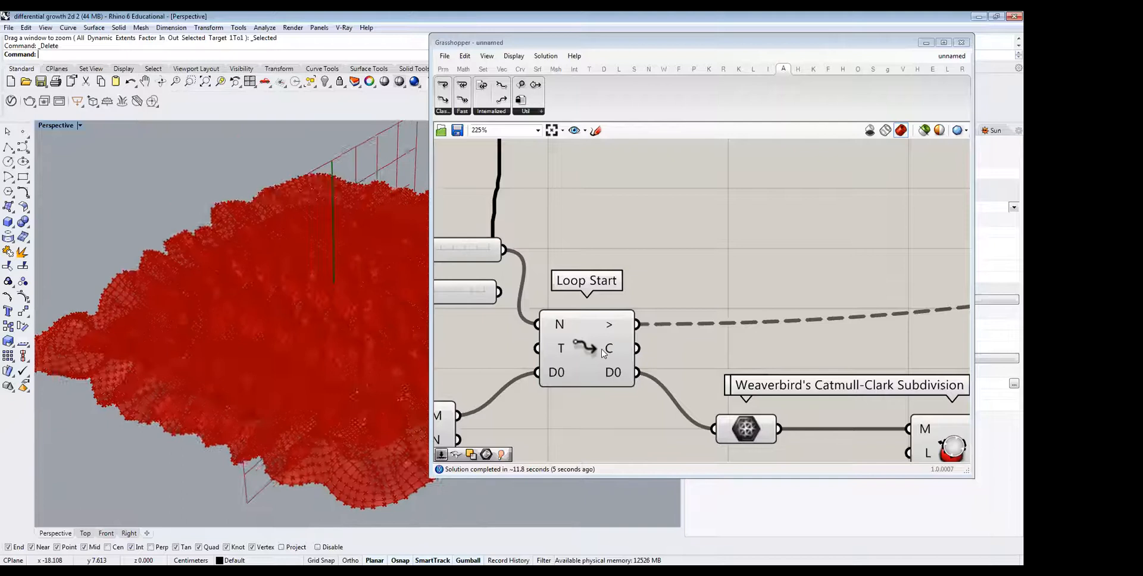
pyautogui.scroll(-3, 603, 353)
pyautogui.scroll(2, 603, 353)
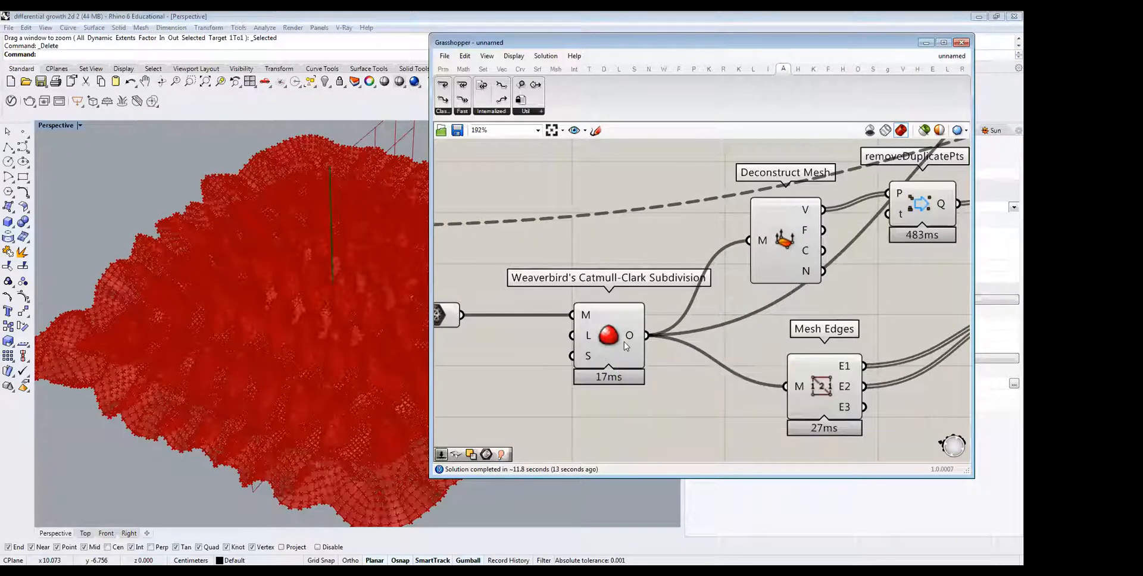
pyautogui.moveTo(552, 343); pyautogui.dragTo(719, 328, button='right')
pyautogui.moveTo(783, 314)
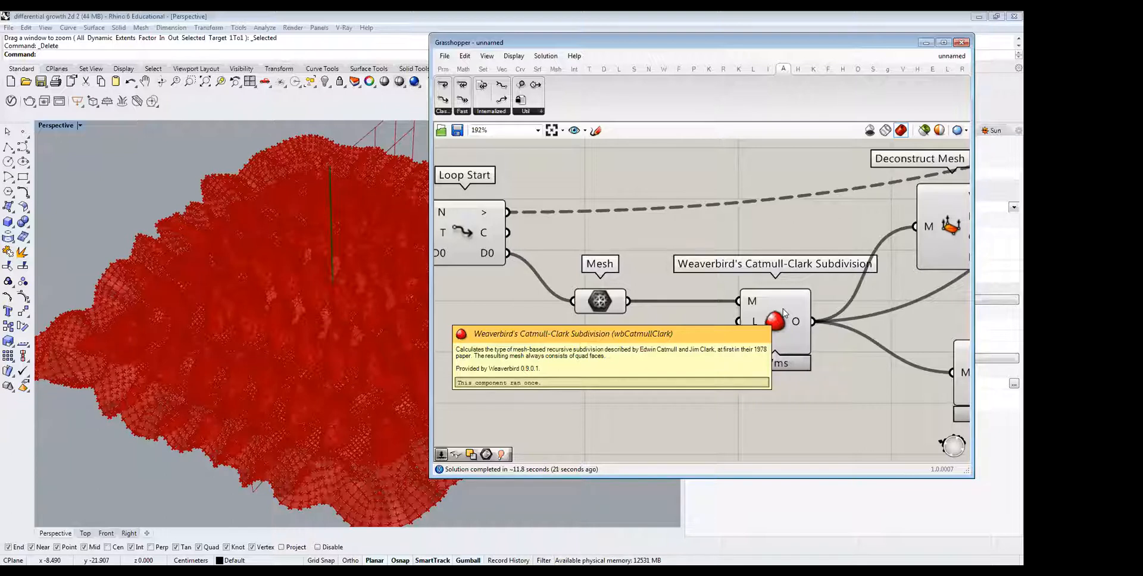
pyautogui.moveTo(561, 245); pyautogui.dragTo(735, 245, button='right')
pyautogui.scroll(-2, 741, 247)
pyautogui.scroll(1, 573, 286)
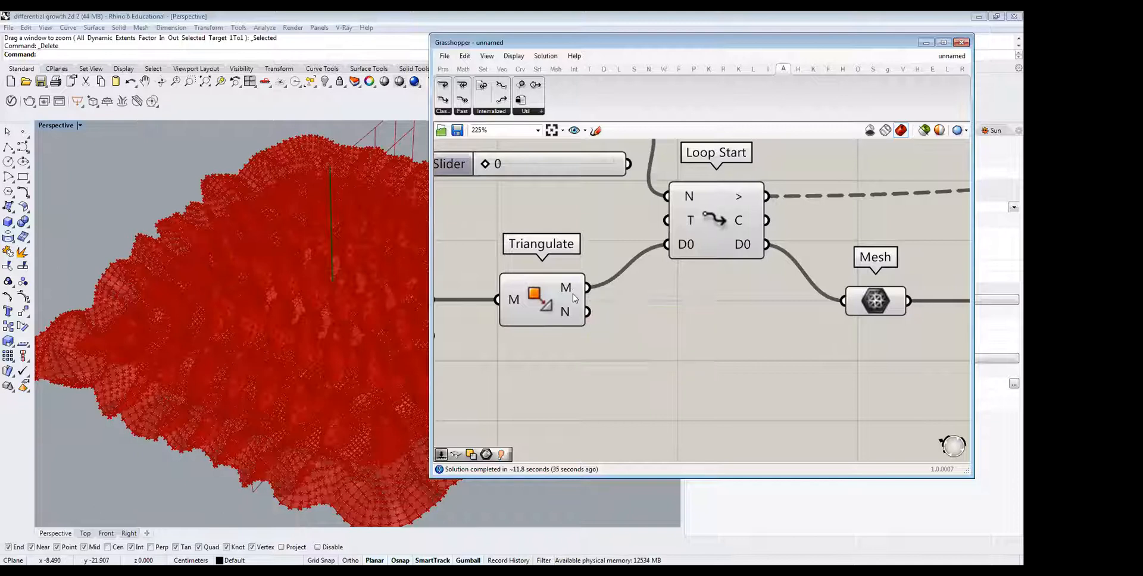
pyautogui.scroll(-3, 574, 293)
pyautogui.scroll(2, 597, 207)
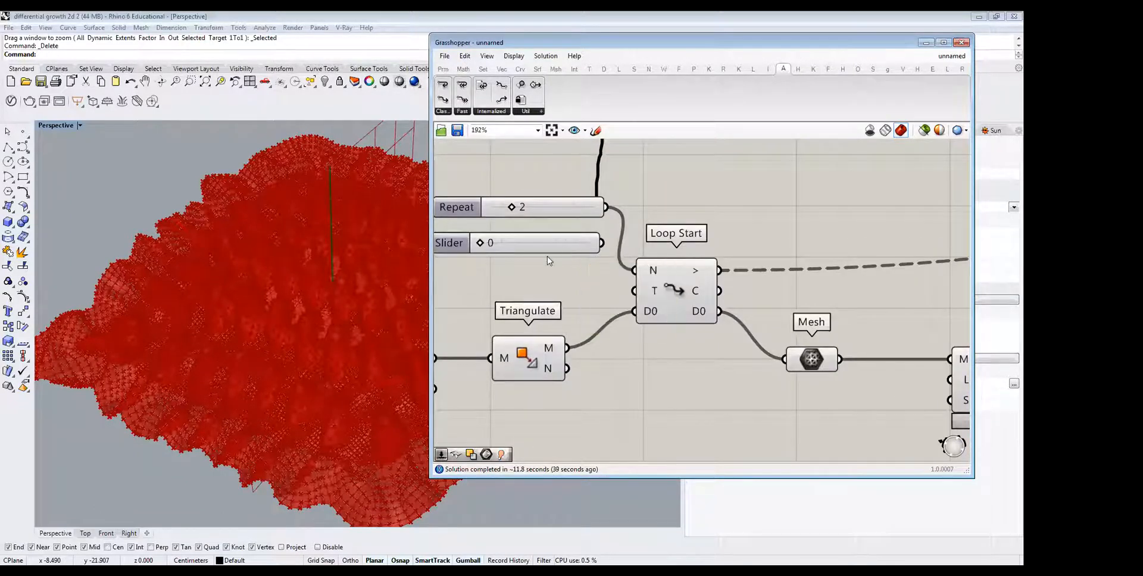
pyautogui.scroll(-4, 546, 264)
pyautogui.scroll(3, 824, 260)
pyautogui.scroll(2, 824, 260)
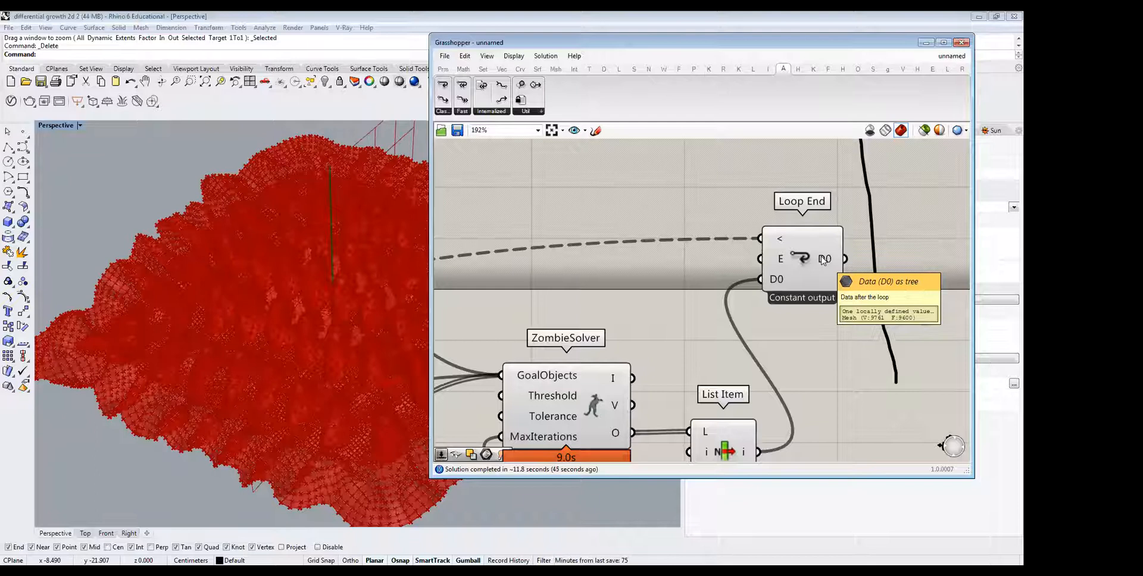
# Review the looped components from Loop End and ZombieSolver back to Loop Start, comparing them with the resulting mesh.
pyautogui.moveTo(361, 374); pyautogui.dragTo(421, 332, button='right')
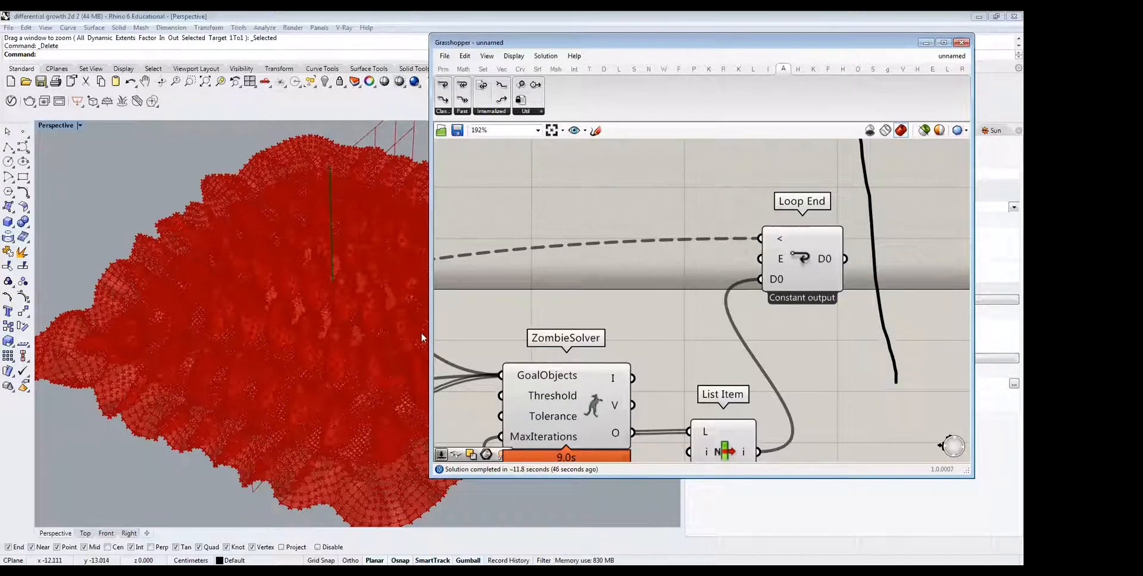
pyautogui.moveTo(617, 289); pyautogui.dragTo(674, 231, button='right')
pyautogui.scroll(-2, 674, 231)
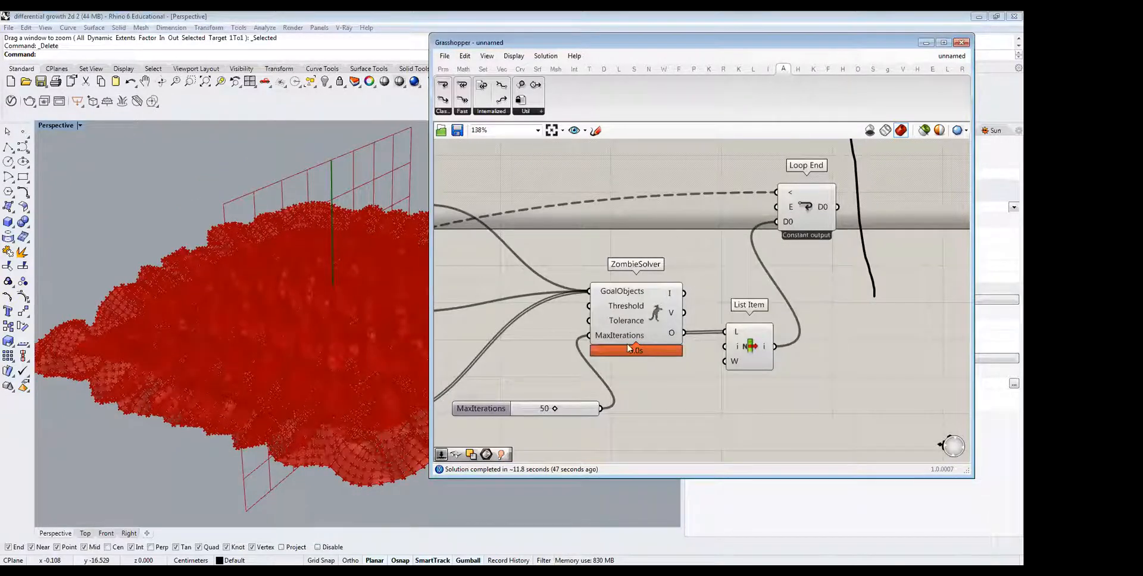
pyautogui.moveTo(671, 324); pyautogui.dragTo(746, 285, button='right')
pyautogui.scroll(-2, 746, 285)
pyautogui.scroll(-2, 745, 285)
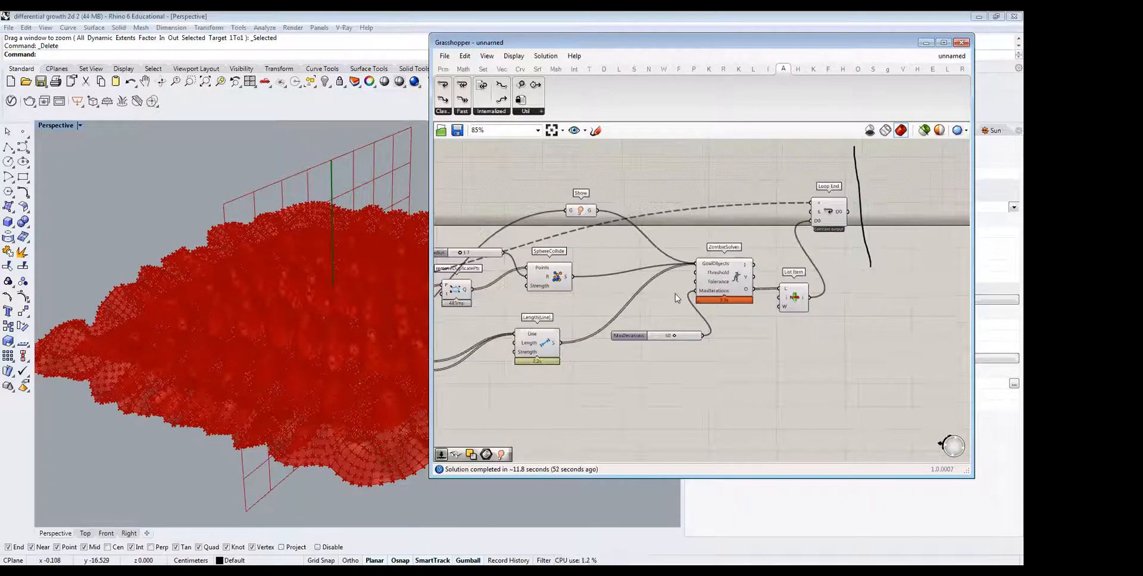
pyautogui.moveTo(616, 294); pyautogui.dragTo(714, 266, button='right')
pyautogui.scroll(-3, 729, 270)
pyautogui.scroll(2, 505, 275)
pyautogui.scroll(3, 504, 271)
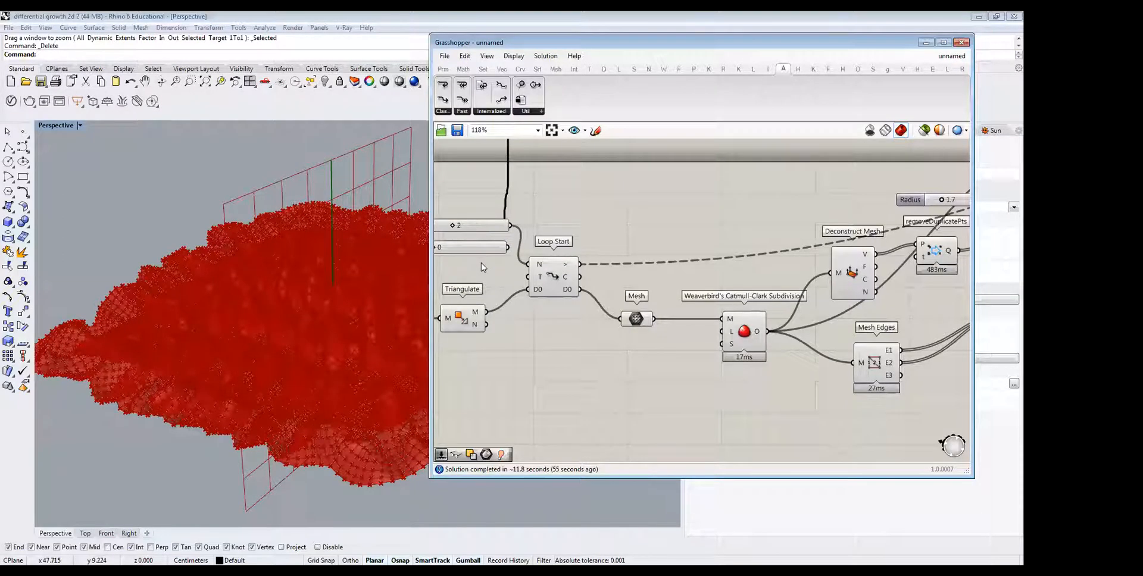
pyautogui.moveTo(283, 360)
pyautogui.mouseDown(button='right')
pyautogui.moveTo(288, 340)
pyautogui.moveTo(292, 366)
pyautogui.mouseUp(button='right')
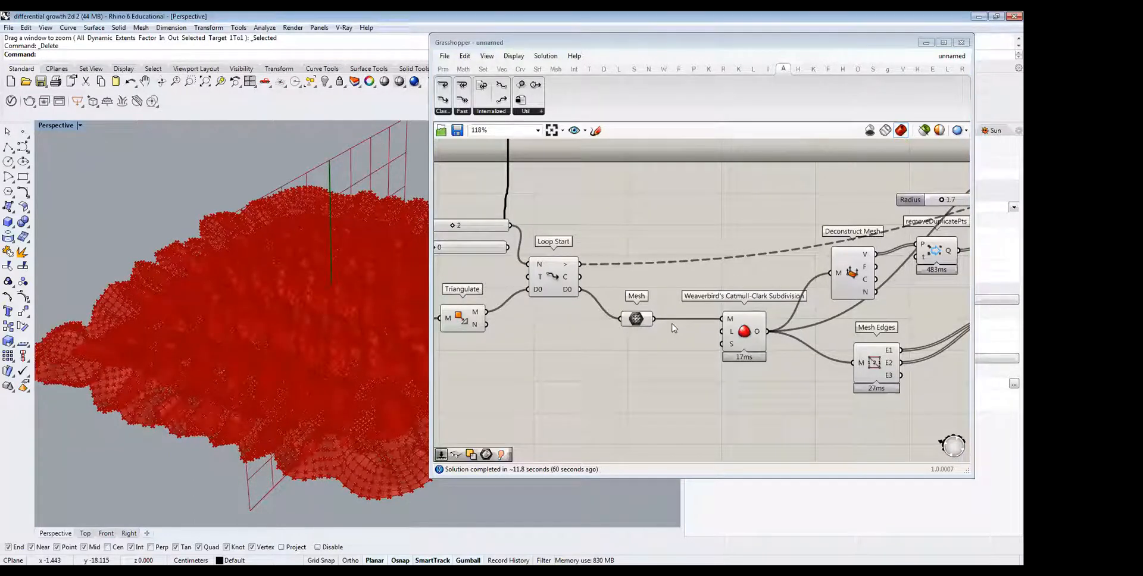
# Highlight Weaverbird's Catmull-Clark Subdivision and examine its mesh and connections within the loop.
pyautogui.moveTo(603, 304); pyautogui.dragTo(531, 301, button='right')
pyautogui.moveTo(566, 337); pyautogui.dragTo(550, 353, button='right')
pyautogui.scroll(-2, 549, 354)
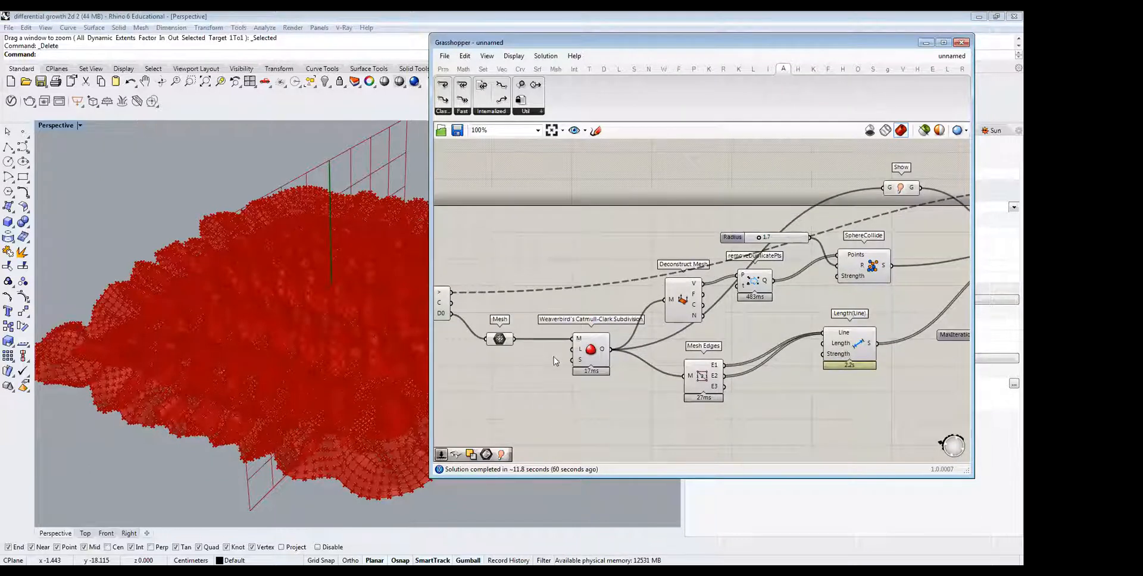
pyautogui.click(593, 353)
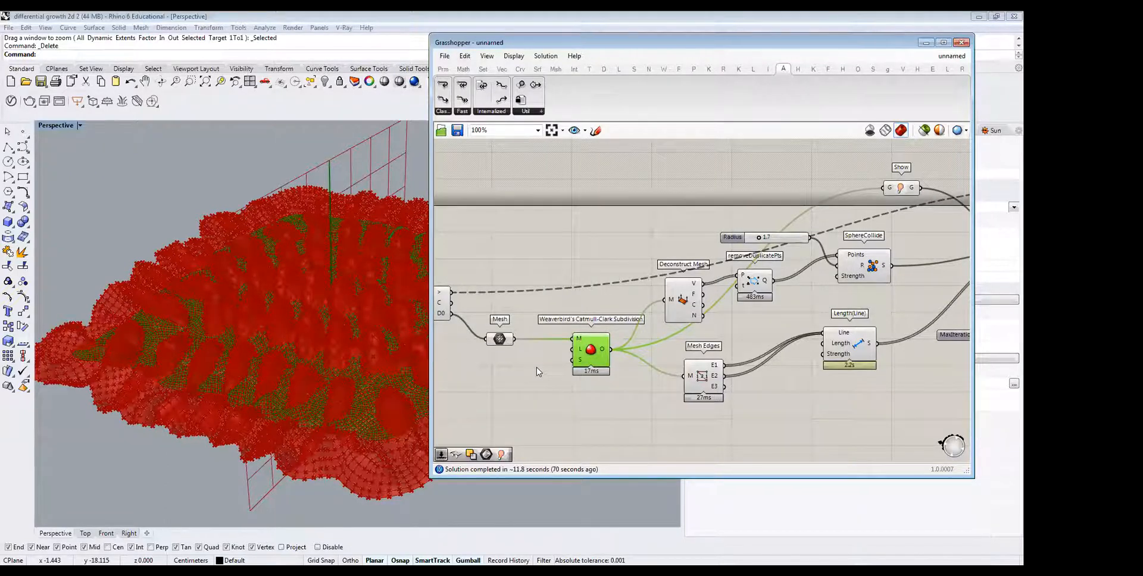
pyautogui.scroll(-3, 595, 297)
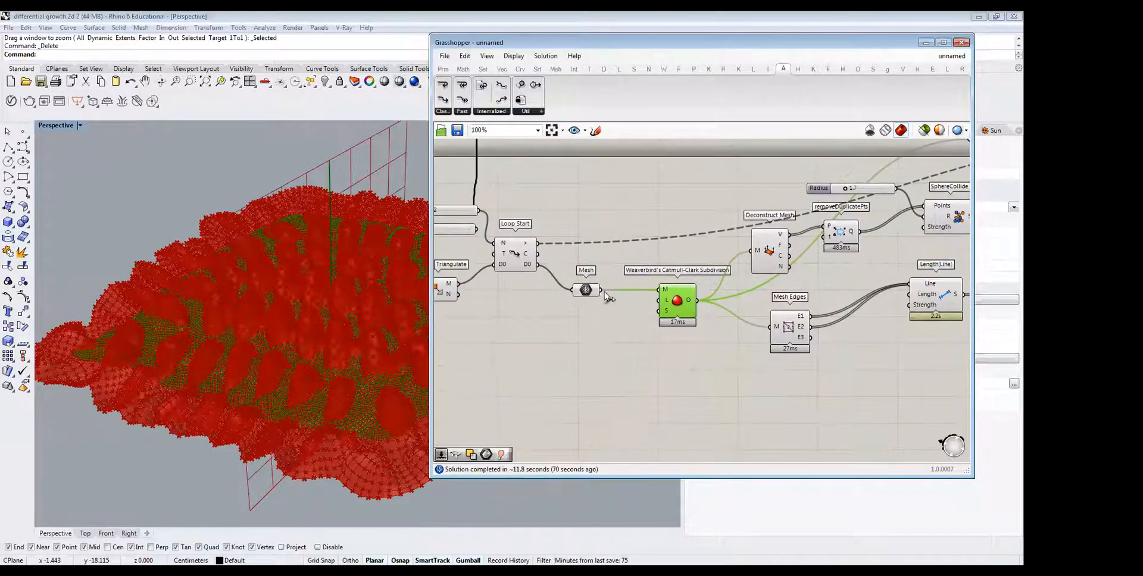
pyautogui.moveTo(609, 287); pyautogui.dragTo(541, 301, button='right')
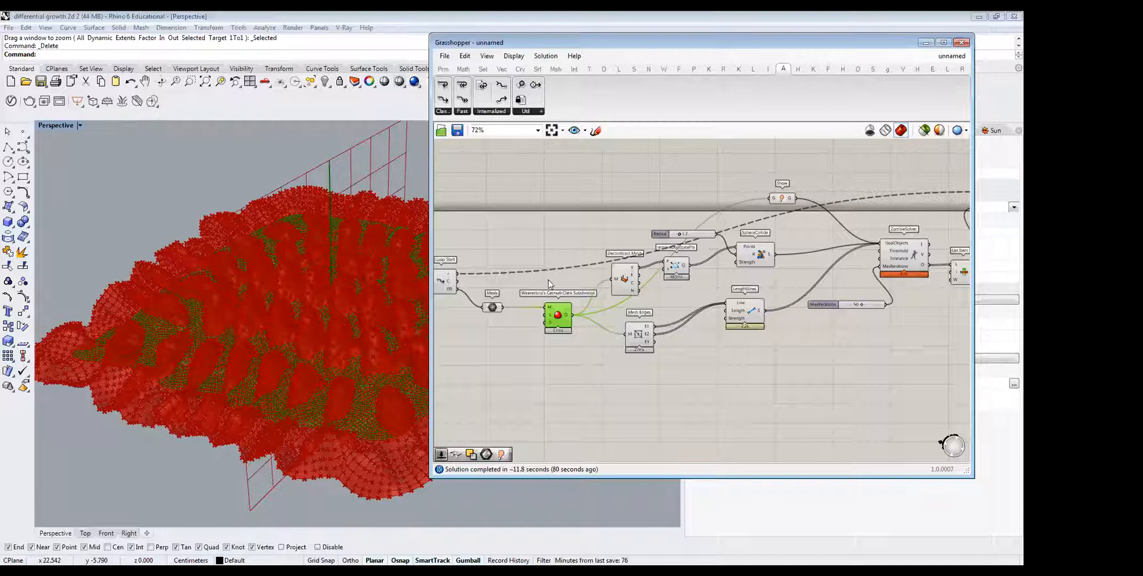
pyautogui.moveTo(551, 285); pyautogui.dragTo(642, 268, button='right')
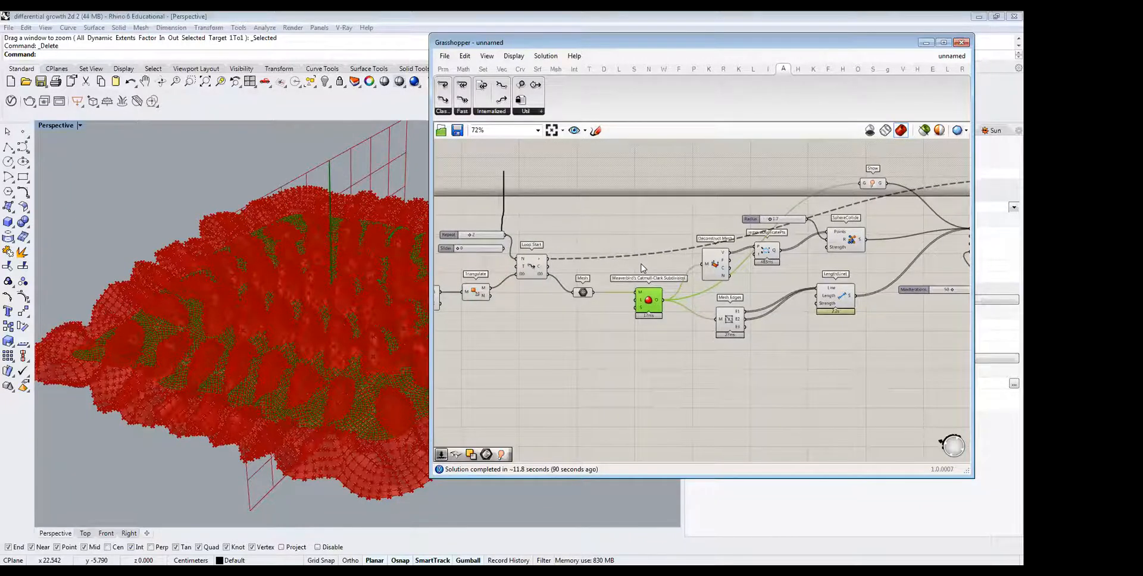
# Add a Modulus component below Mesh and connect Loop Start's C output to its A input.
pyautogui.scroll(5, 596, 274)
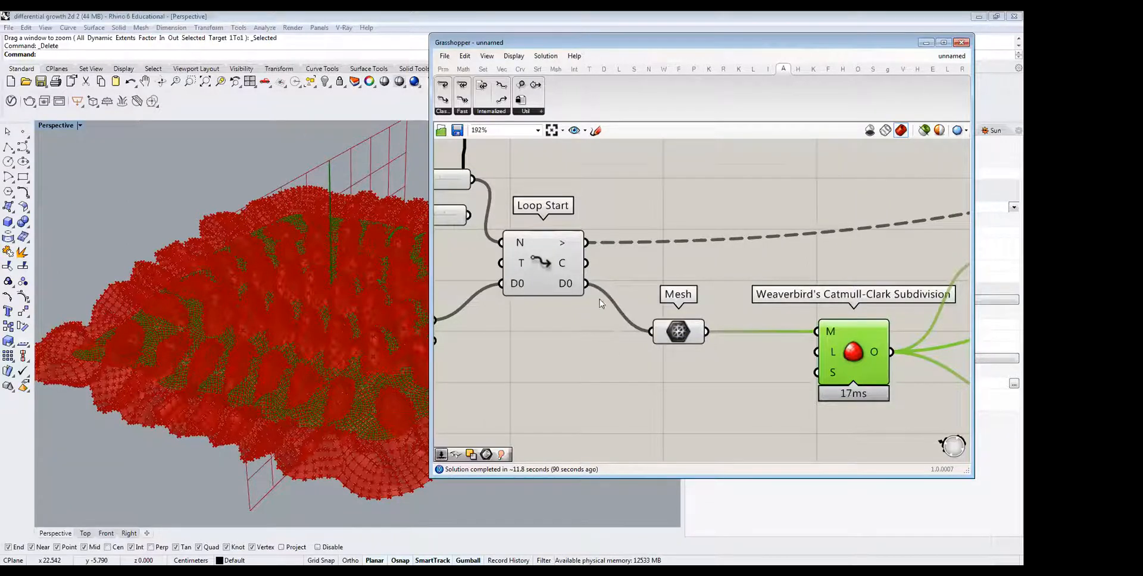
pyautogui.moveTo(641, 384); pyautogui.dragTo(600, 315, button='right')
pyautogui.doubleClick(626, 363)
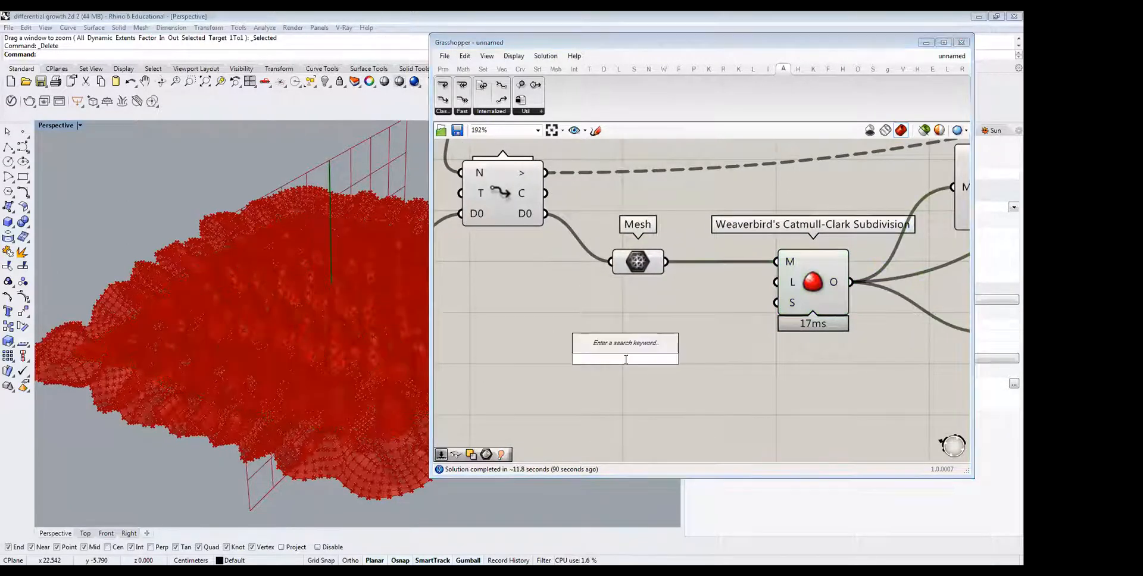
pyautogui.write('modulu')
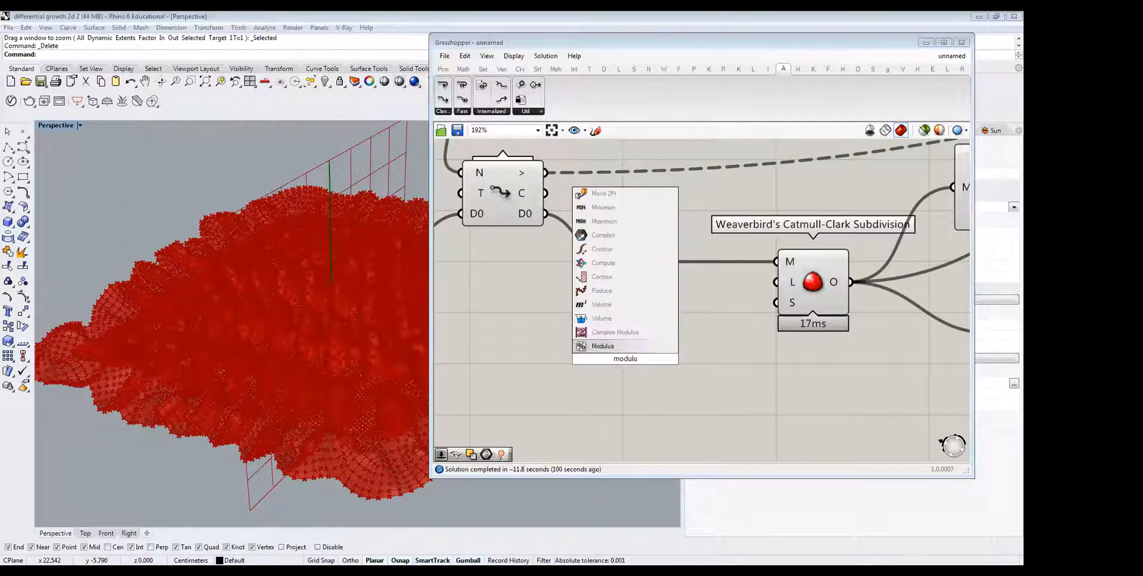
pyautogui.press('Return')
pyautogui.moveTo(543, 193); pyautogui.dragTo(666, 400)
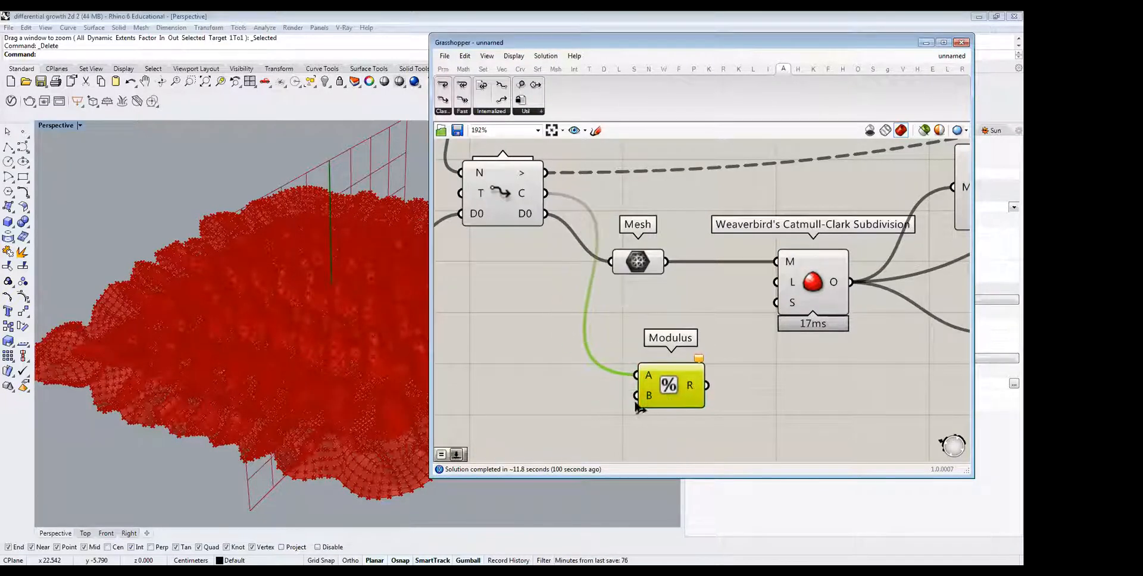
# Add a number slider set to 10 beside Modulus and connect it to the component's B input.
pyautogui.click(547, 396)
pyautogui.doubleClick(546, 396)
pyautogui.write('10')
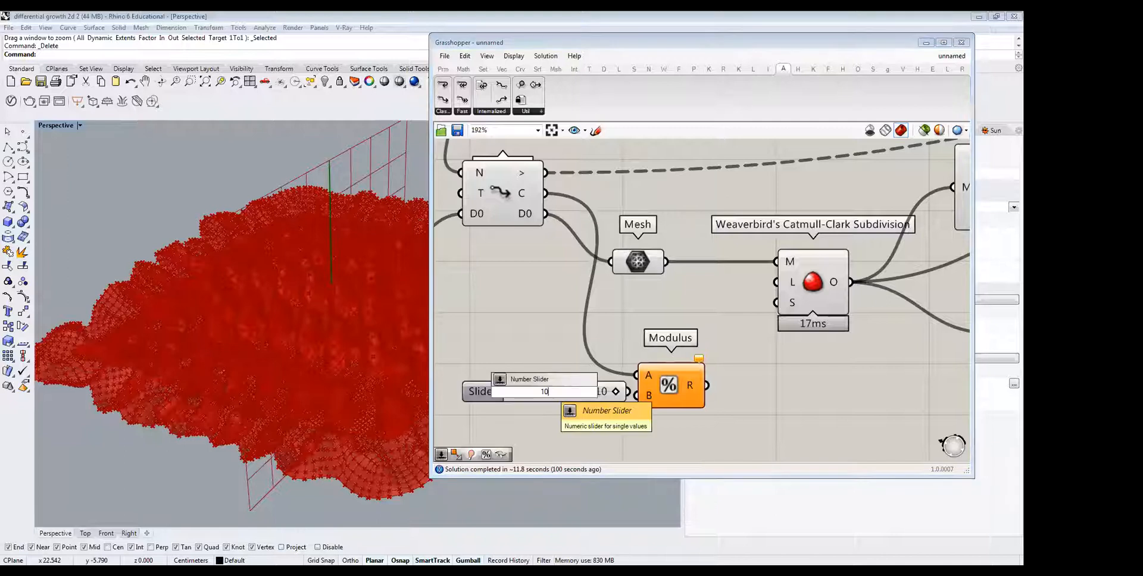
pyautogui.press('Return')
pyautogui.moveTo(636, 396); pyautogui.dragTo(591, 391)
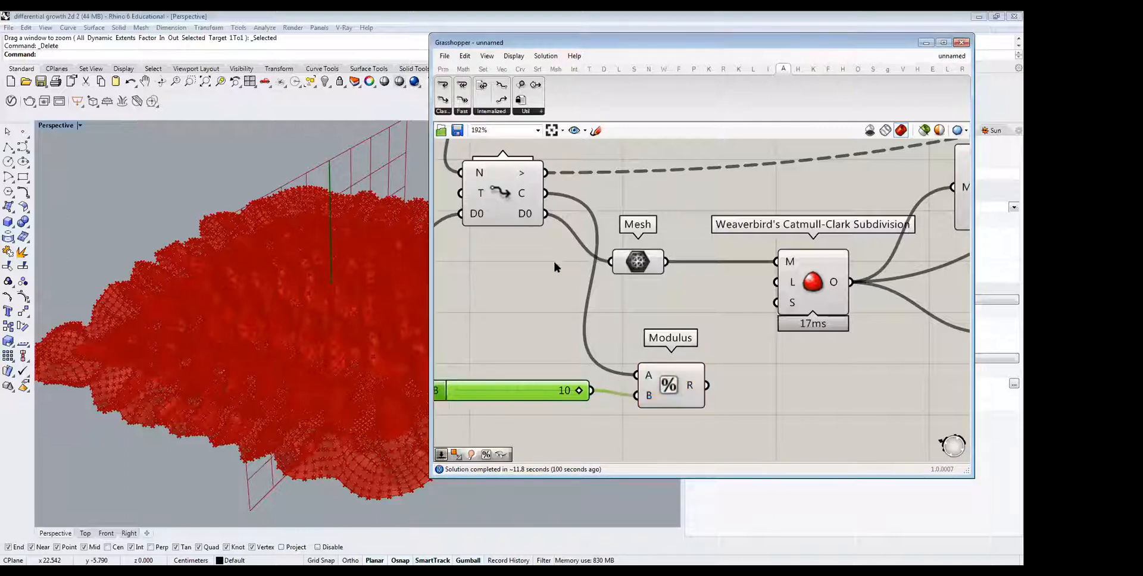
pyautogui.moveTo(701, 387)
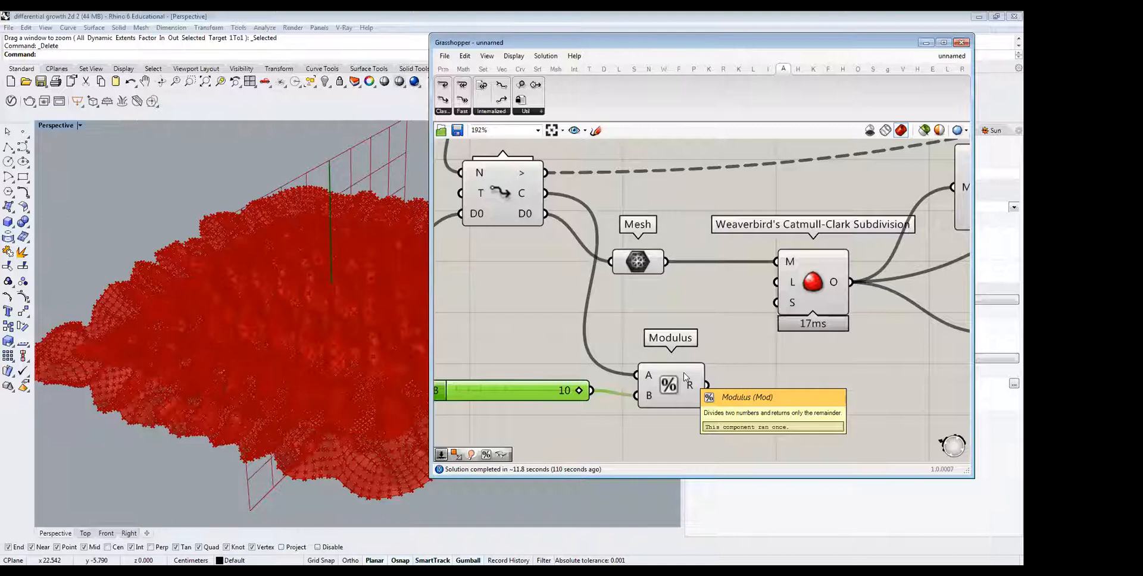
pyautogui.scroll(-3, 635, 347)
pyautogui.scroll(3, 686, 392)
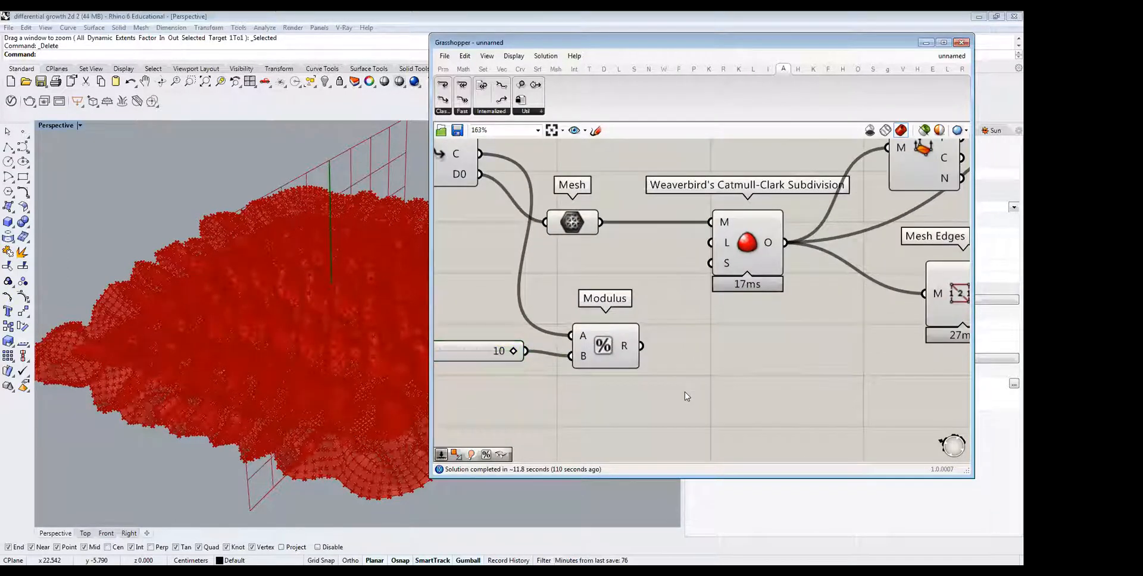
# Add an Equality component after Modulus, connecting Modulus's R output to its A input and a number slider set to 0 to its B input.
pyautogui.doubleClick(686, 391)
pyautogui.write('equal')
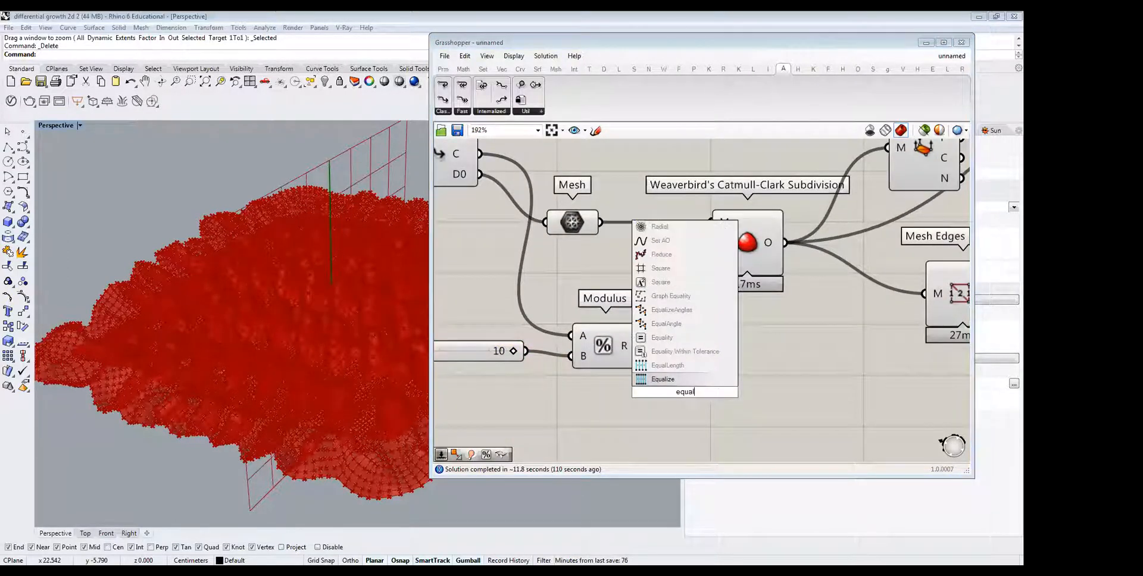
pyautogui.click(662, 338)
pyautogui.moveTo(642, 346); pyautogui.dragTo(609, 425)
pyautogui.hotkey('ctrl', 'v')
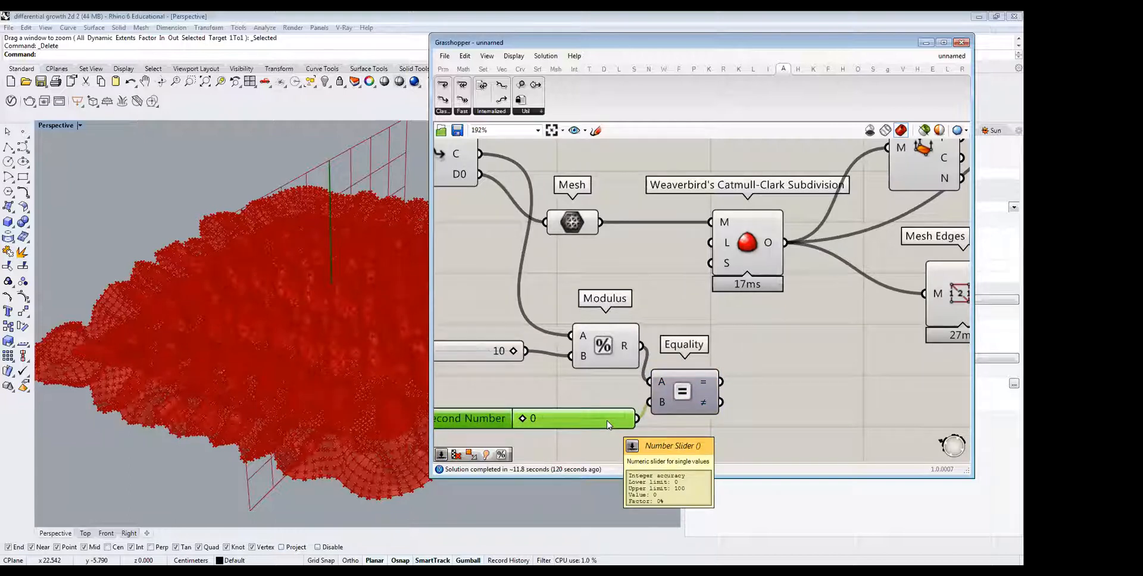
pyautogui.moveTo(731, 271); pyautogui.dragTo(707, 248, button='right')
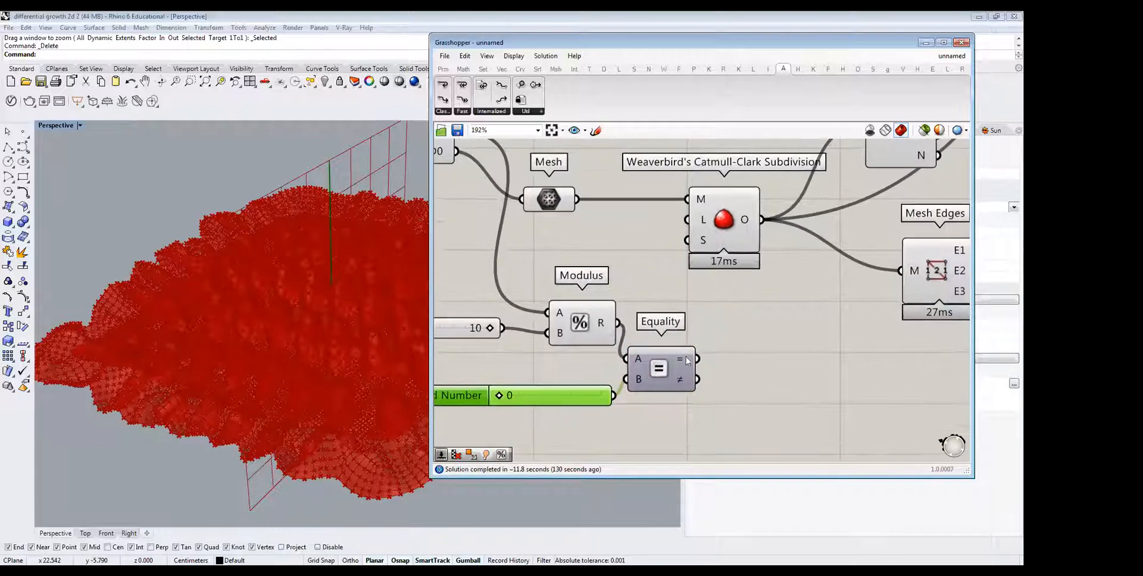
# Add a Dispatch component beside Equality, feeding Mesh into its L input and Equality's = output into its P input.
pyautogui.click(483, 69)
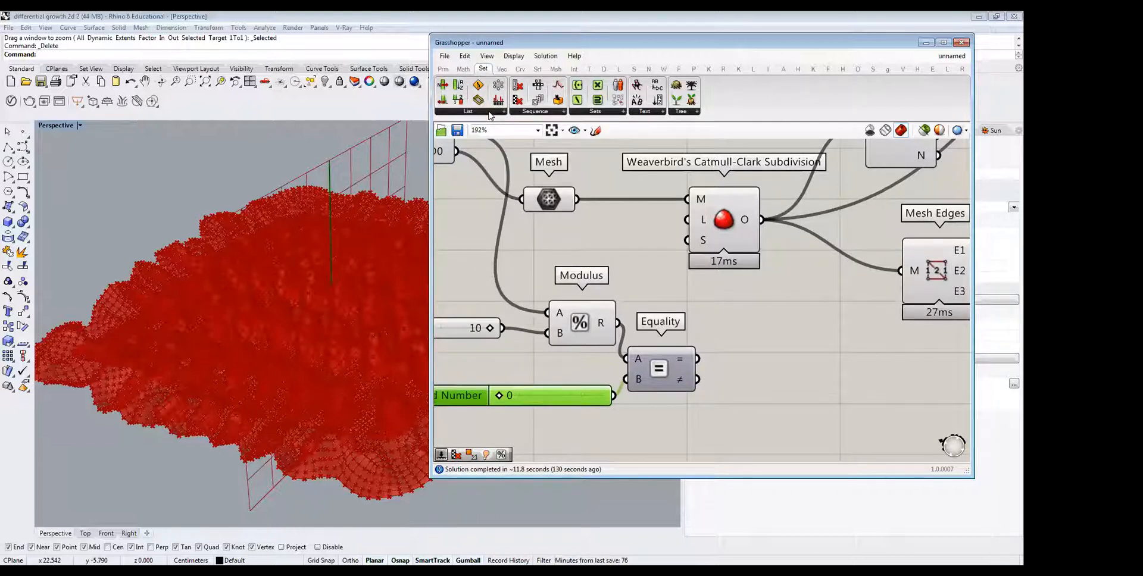
pyautogui.click(490, 112)
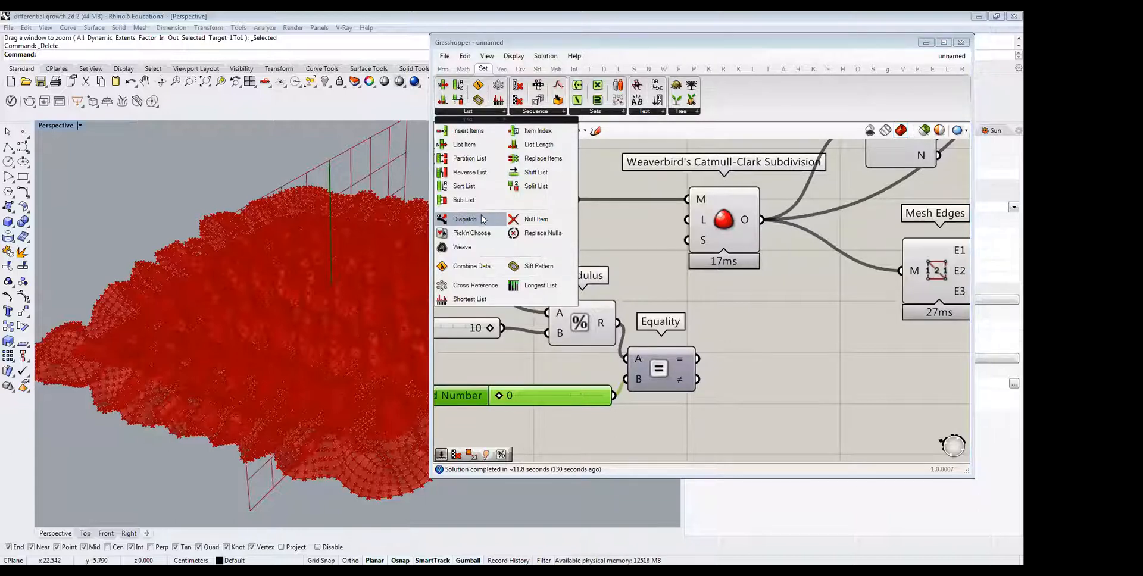
pyautogui.moveTo(483, 220); pyautogui.dragTo(768, 321)
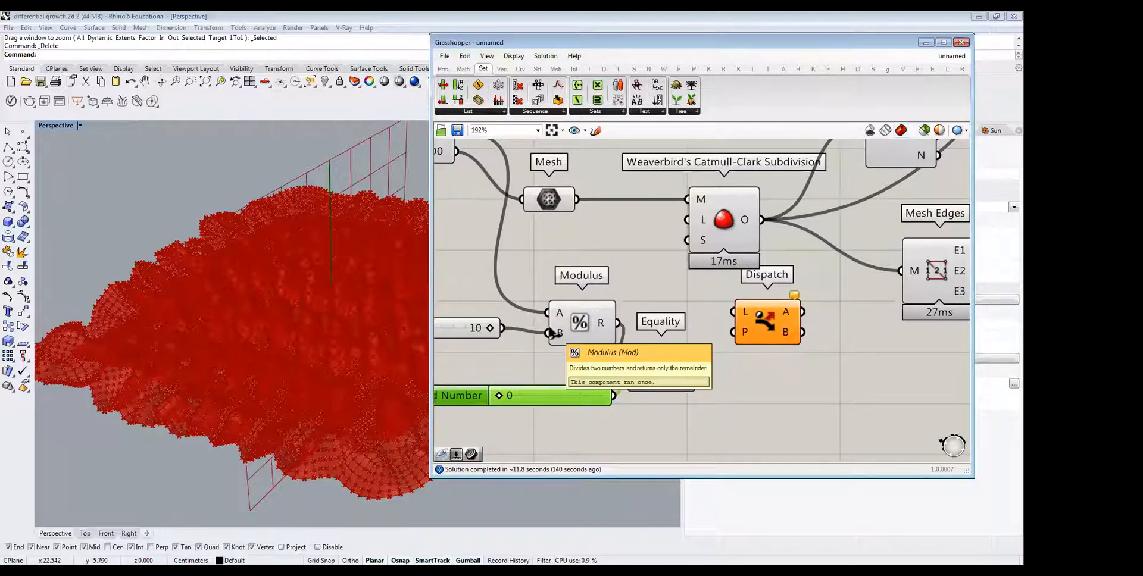
pyautogui.moveTo(771, 325); pyautogui.dragTo(779, 342)
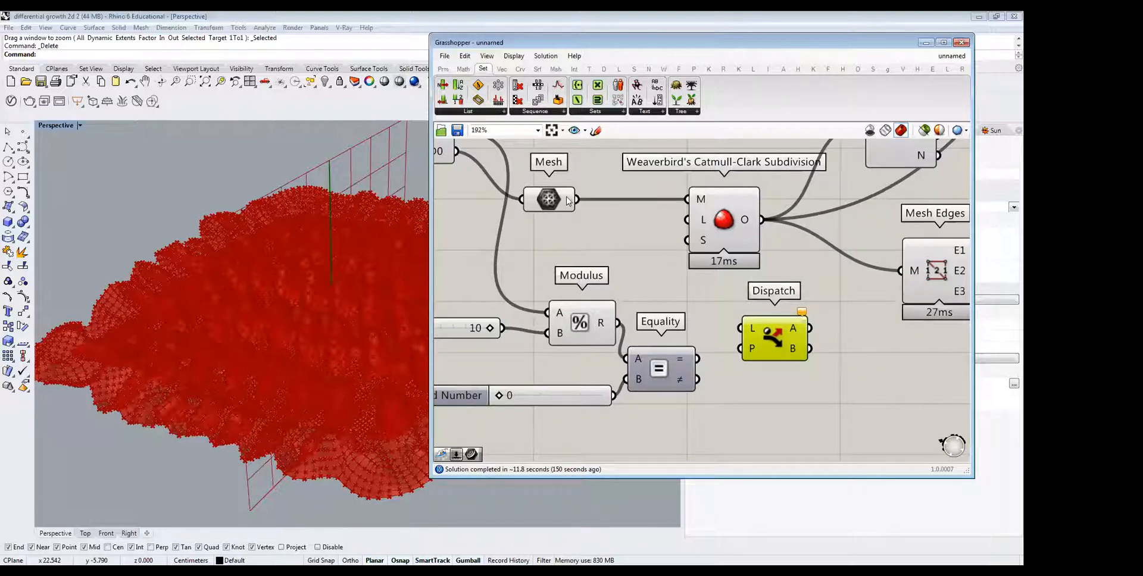
pyautogui.moveTo(576, 199); pyautogui.dragTo(740, 328)
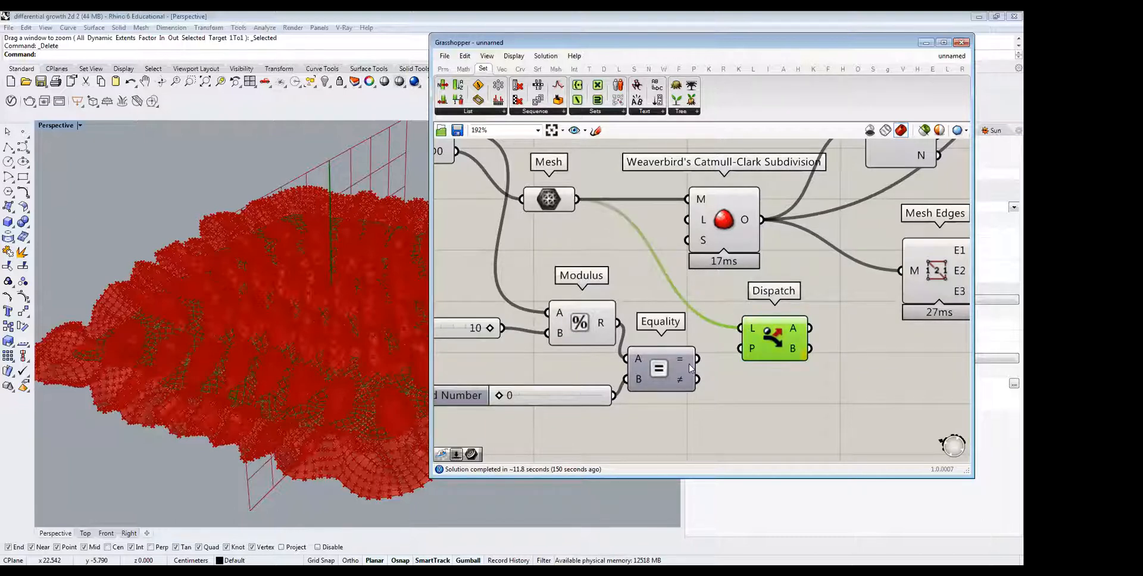
pyautogui.moveTo(694, 360); pyautogui.dragTo(741, 349)
pyautogui.moveTo(759, 375); pyautogui.dragTo(707, 377, button='right')
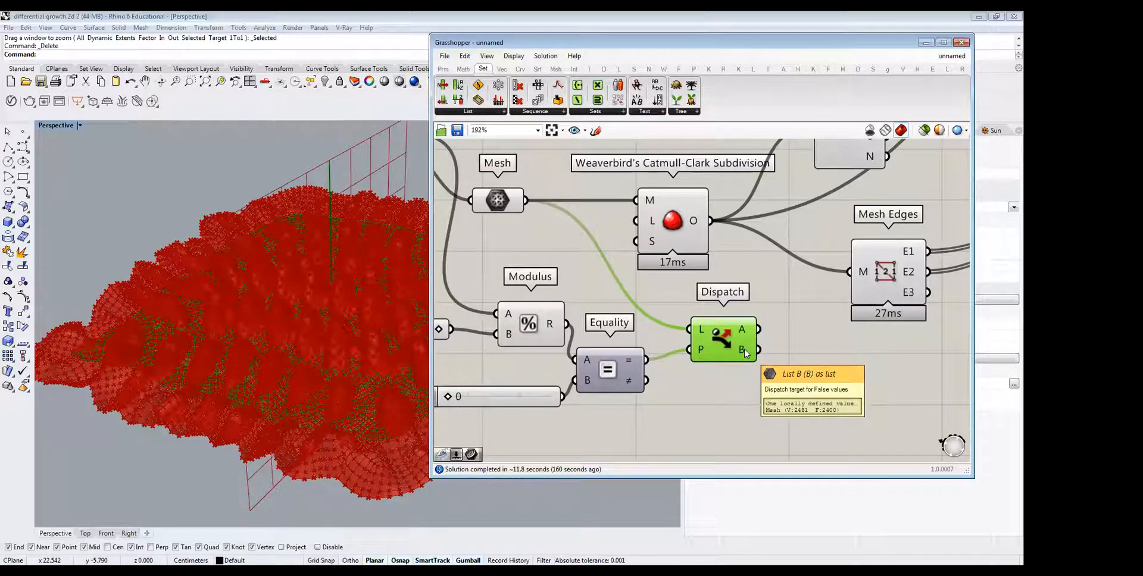
# Connect Dispatch's A output to the M input of Weaverbird's Catmull-Clark Subdivision, replacing the Mesh connection.
pyautogui.scroll(-1, 746, 352)
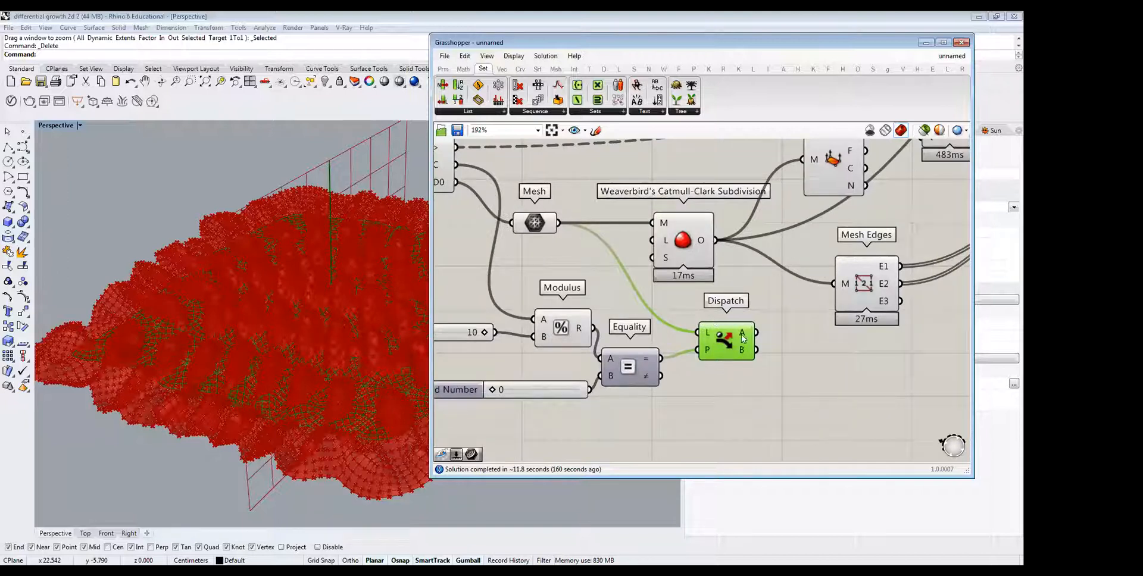
pyautogui.moveTo(743, 339); pyautogui.dragTo(655, 227)
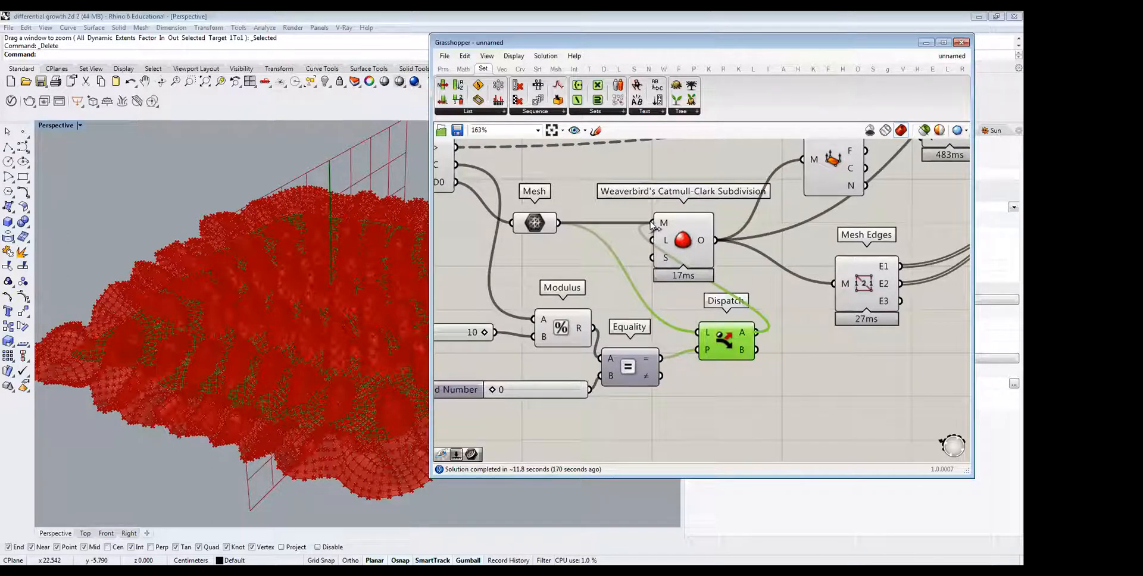
pyautogui.moveTo(655, 227); pyautogui.dragTo(655, 227)
# Shift the components downstream of the Catmull-Clark Subdivision away from it to make room, and nudge the subdivision component slightly.
pyautogui.moveTo(836, 314); pyautogui.dragTo(740, 350, button='right')
pyautogui.moveTo(891, 390); pyautogui.dragTo(756, 214)
pyautogui.moveTo(852, 165); pyautogui.dragTo(911, 173)
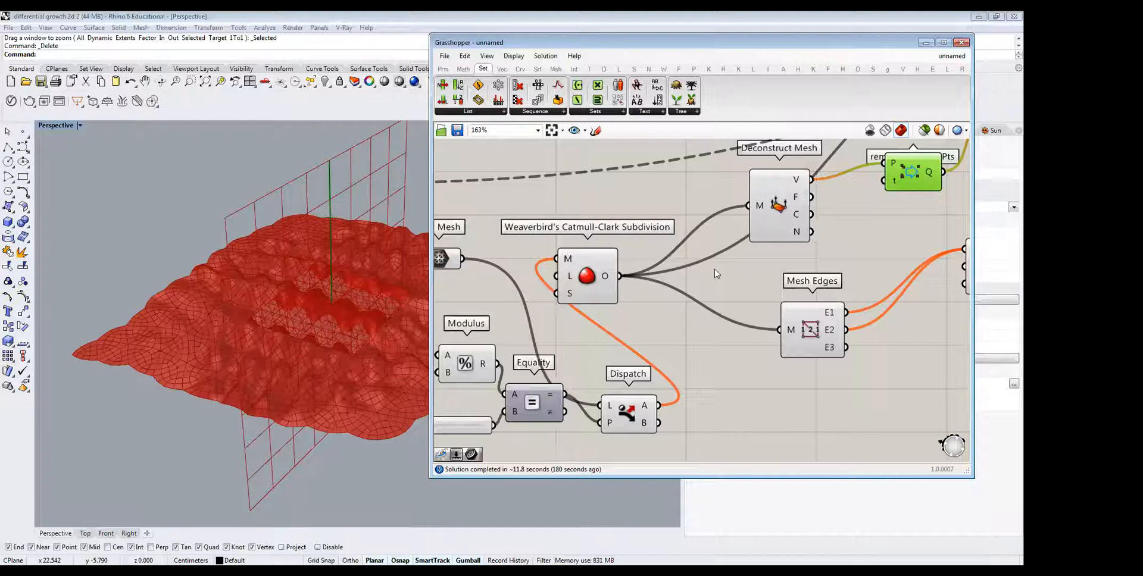
pyautogui.scroll(-4, 716, 273)
pyautogui.scroll(3, 661, 274)
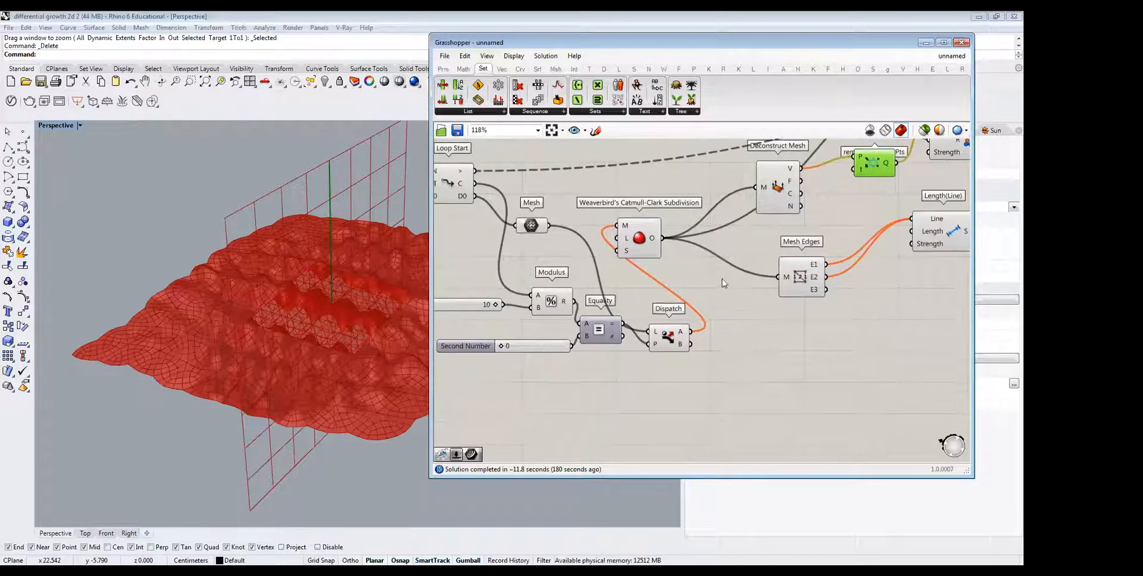
pyautogui.click(650, 264)
pyautogui.moveTo(651, 264); pyautogui.dragTo(646, 257)
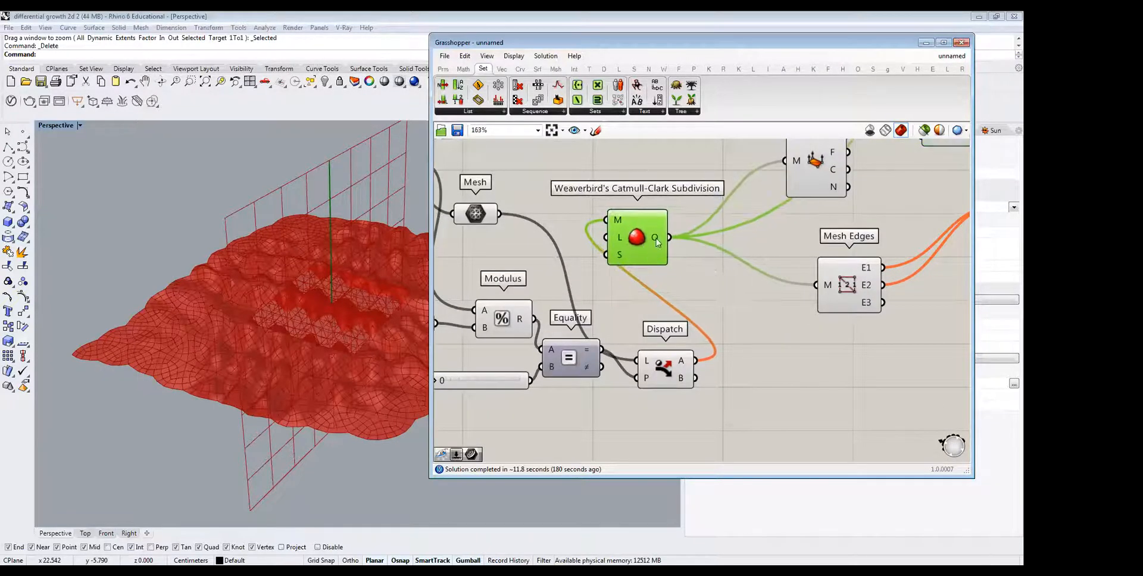
# Add a Clean Tree component before Mesh Edges and flatten its T input.
pyautogui.click(725, 306)
pyautogui.doubleClick(726, 306)
pyautogui.write('clean')
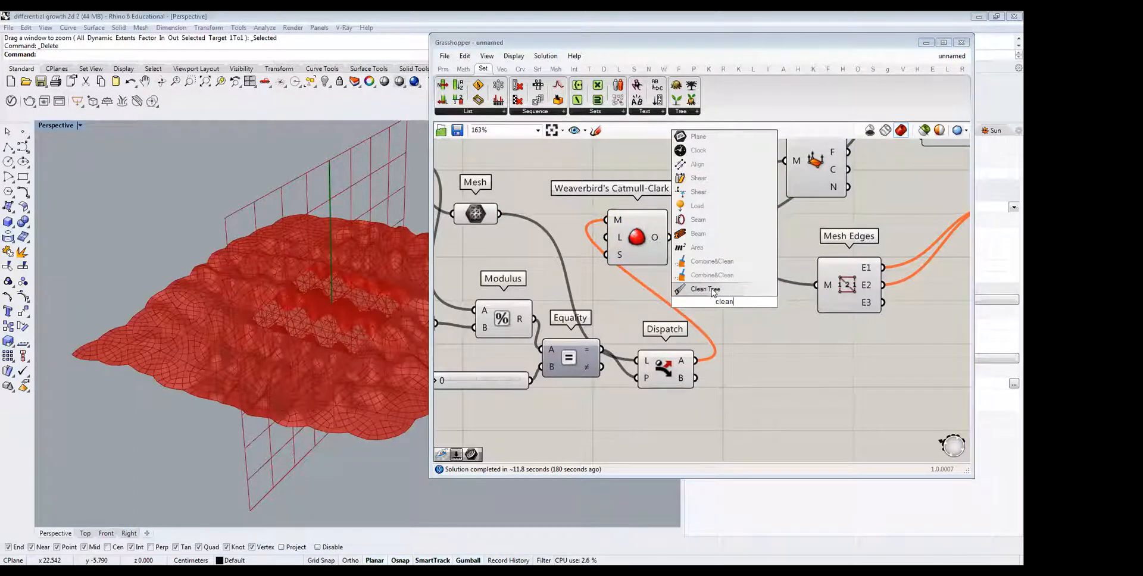
pyautogui.click(713, 290)
pyautogui.rightClick(741, 338)
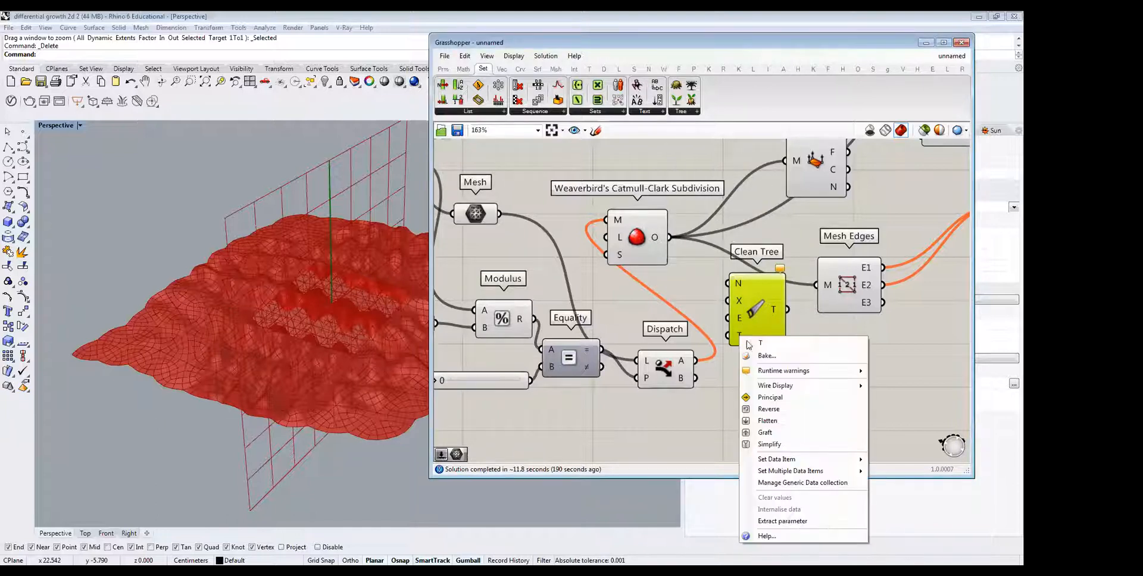
pyautogui.click(779, 424)
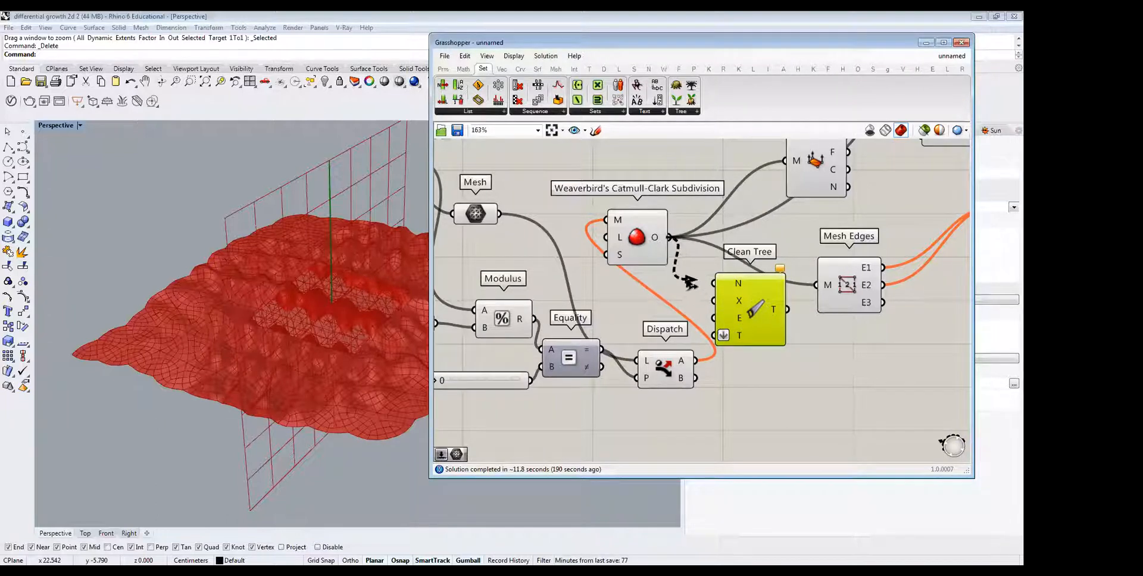
# Move the subdivision's outgoing wires to Clean Tree's T output, and feed the subdivision's O and Dispatch's B outputs into its T input.
pyautogui.keyDown('ctrl'); pyautogui.keyDown('shift'); pyautogui.moveTo(670, 241); pyautogui.dragTo(787, 310); pyautogui.keyUp('shift'); pyautogui.keyUp('ctrl')
pyautogui.keyDown('shift'); pyautogui.moveTo(670, 238); pyautogui.dragTo(714, 335); pyautogui.keyUp('shift')
pyautogui.moveTo(675, 370); pyautogui.dragTo(743, 340)
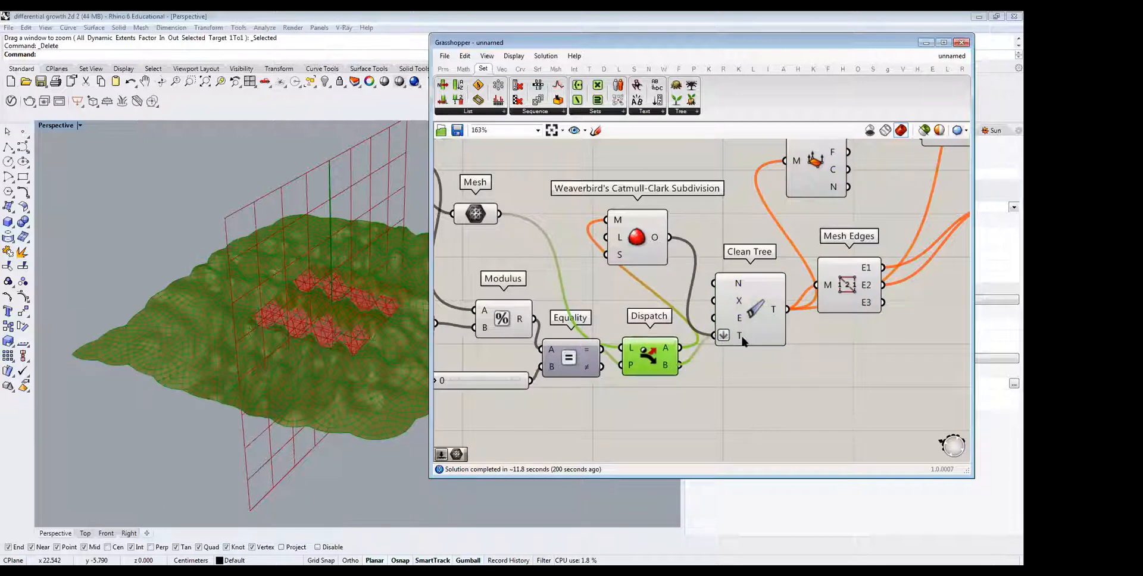
pyautogui.scroll(-3, 731, 293)
pyautogui.scroll(2, 738, 295)
# Move Clean Tree and all components downstream of it farther from Dispatch and the subdivision.
pyautogui.click(731, 291)
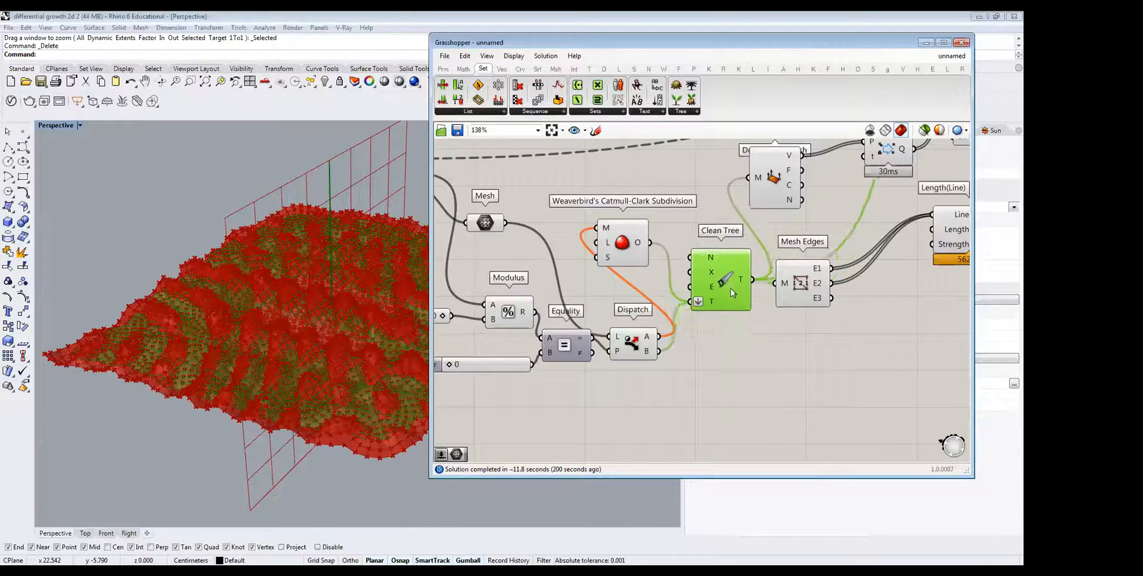
pyautogui.click(648, 348)
pyautogui.moveTo(610, 346); pyautogui.dragTo(632, 404, button='right')
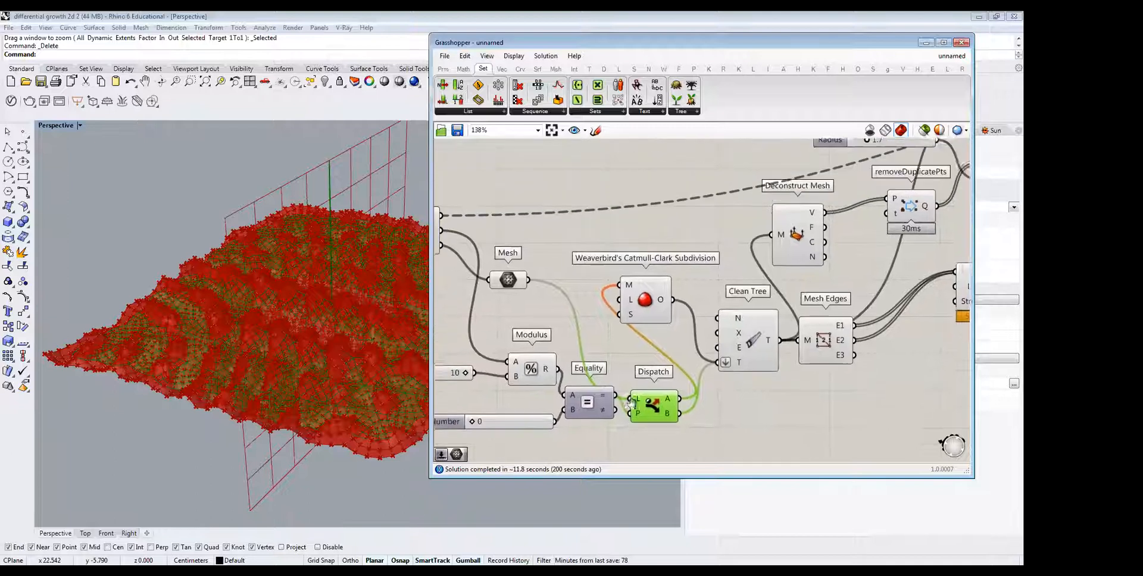
pyautogui.click(645, 299)
pyautogui.scroll(-5, 681, 294)
pyautogui.moveTo(792, 302); pyautogui.dragTo(542, 150)
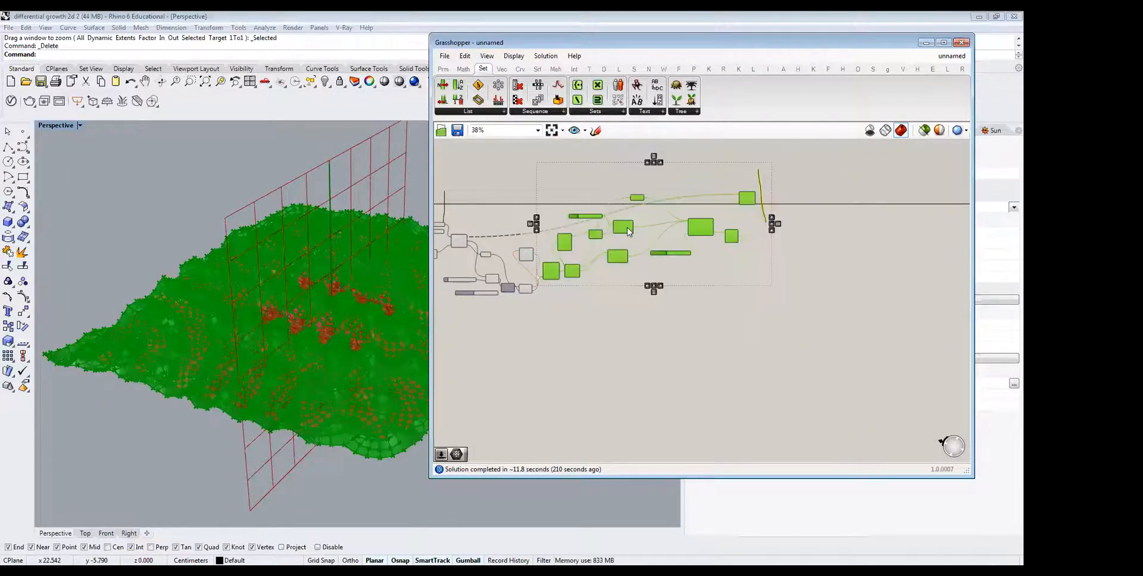
pyautogui.moveTo(628, 229); pyautogui.dragTo(686, 227)
pyautogui.click(551, 338)
# Arrange the Catmull-Clark Subdivision above and past Dispatch, and move Clean Tree closer to them.
pyautogui.scroll(4, 523, 272)
pyautogui.moveTo(537, 239); pyautogui.dragTo(589, 241)
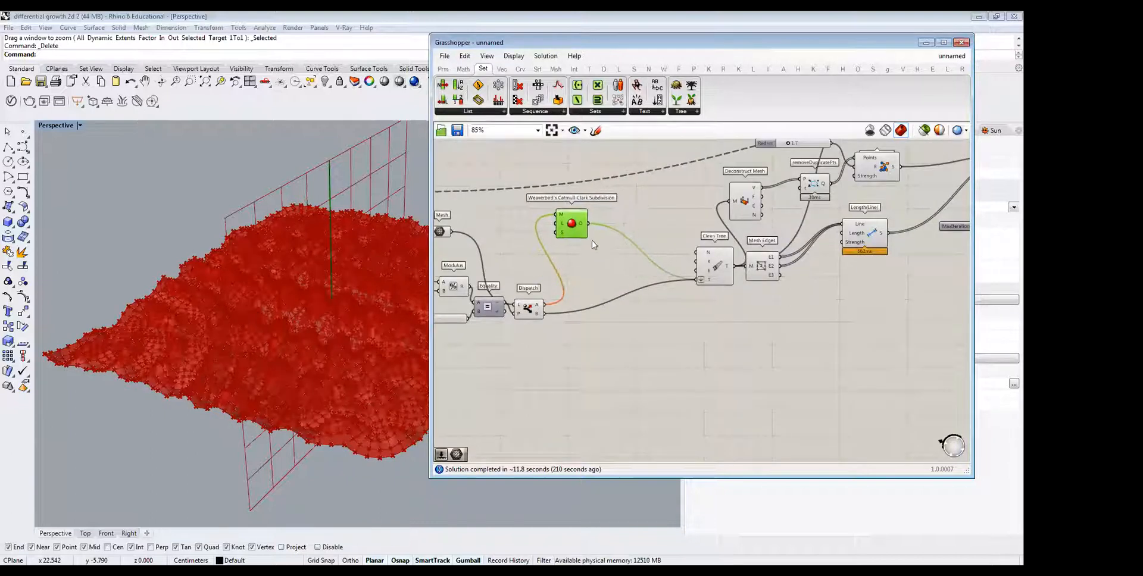
pyautogui.scroll(2, 532, 229)
pyautogui.moveTo(831, 277); pyautogui.dragTo(715, 324)
pyautogui.moveTo(666, 268); pyautogui.dragTo(529, 181)
pyautogui.moveTo(558, 189); pyautogui.dragTo(635, 191, button='right')
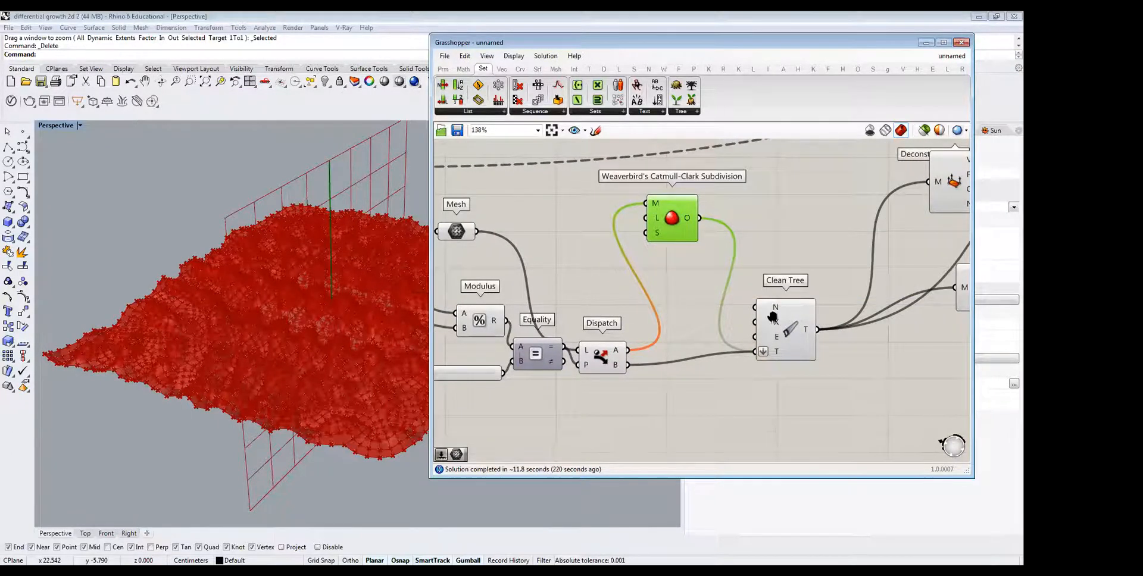
# Rerun the loop from Loop Start and inspect the resulting mesh up close in the Perspective viewport.
pyautogui.scroll(-3, 765, 333)
pyautogui.scroll(-3, 792, 203)
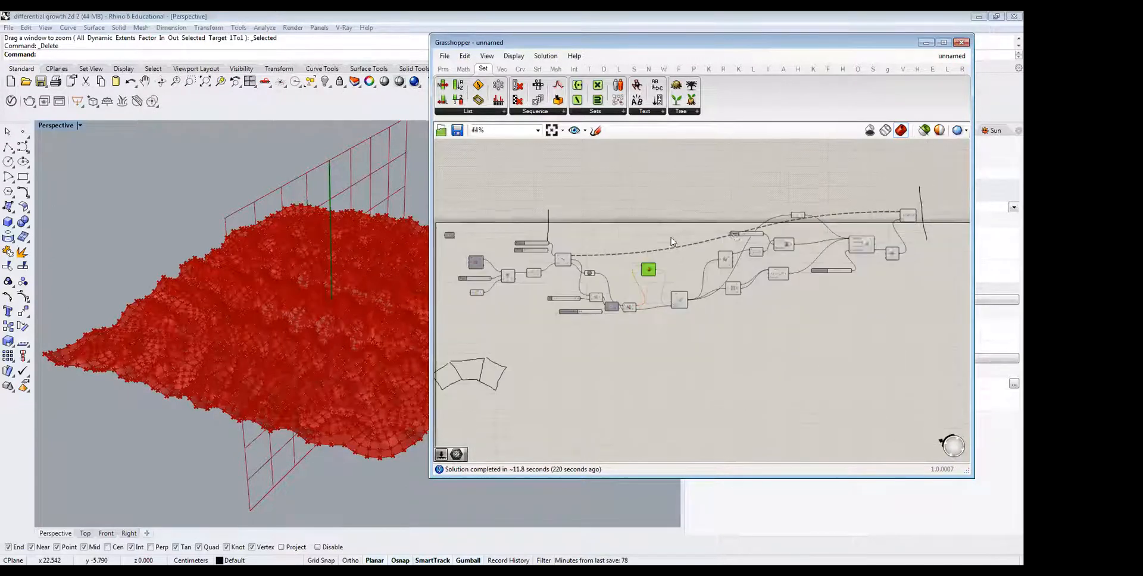
pyautogui.moveTo(775, 224); pyautogui.dragTo(797, 213, button='right')
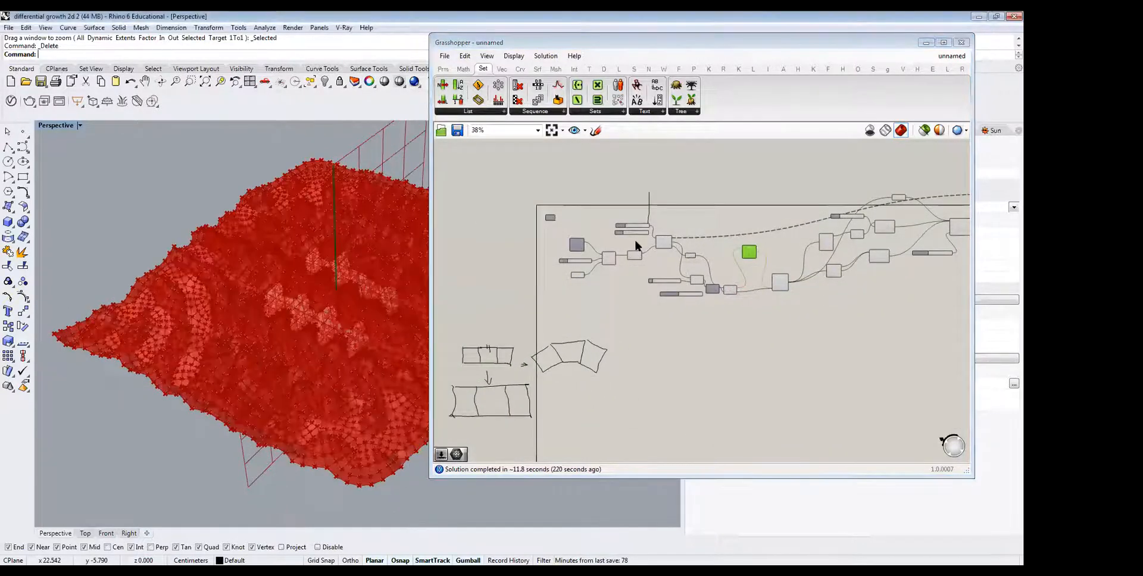
pyautogui.scroll(7, 636, 244)
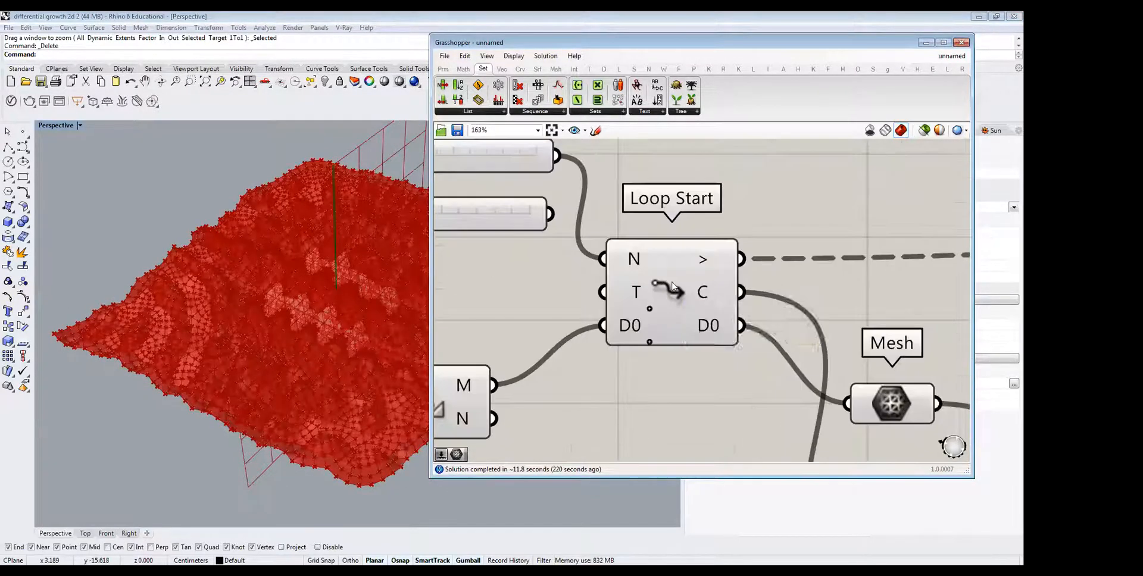
pyautogui.scroll(-1, 670, 288)
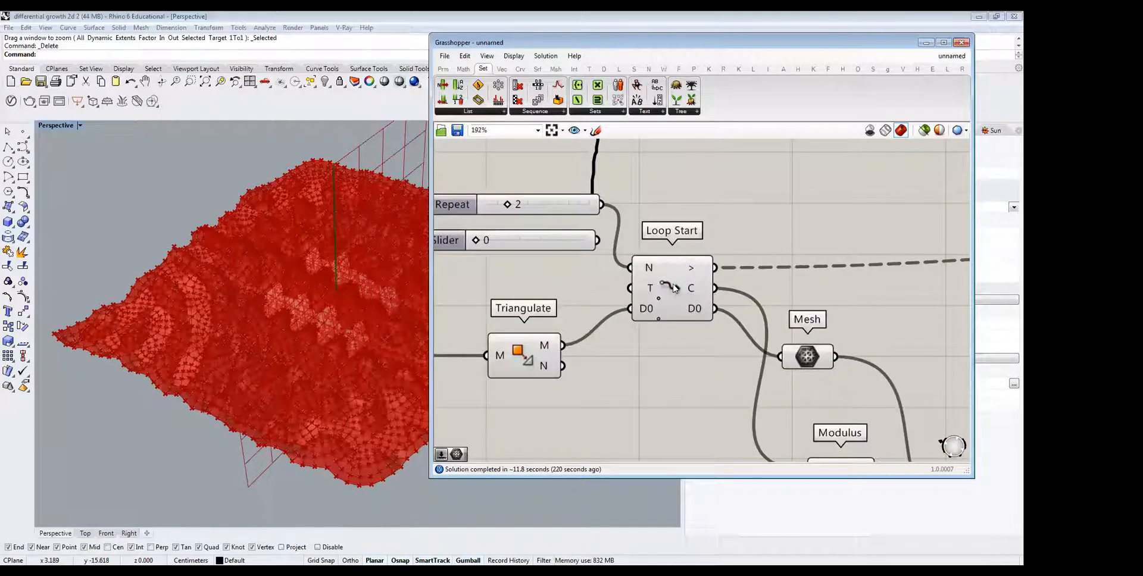
pyautogui.doubleClick(673, 292)
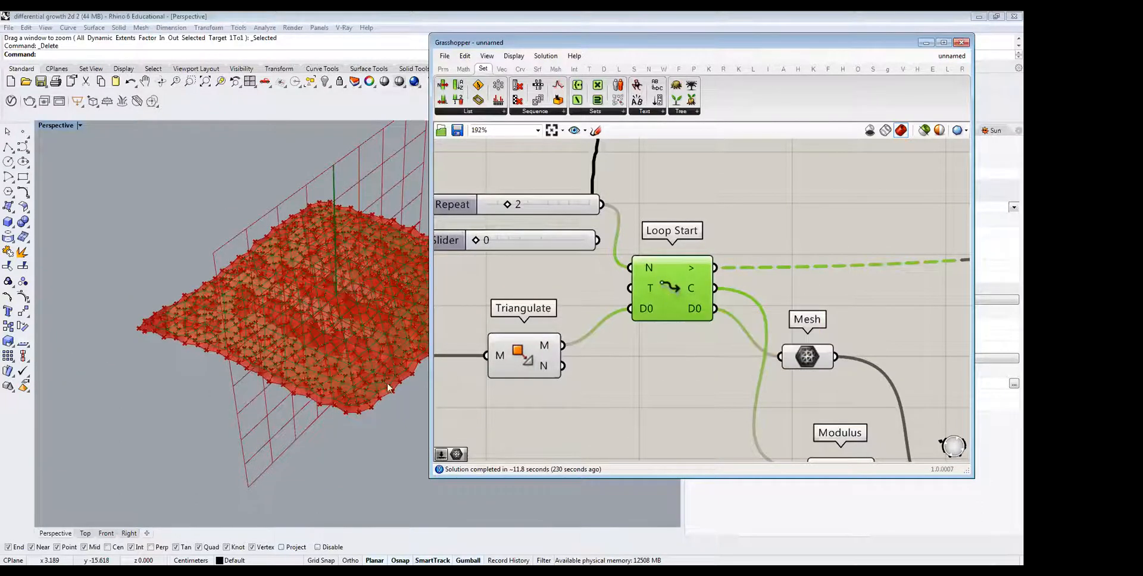
pyautogui.moveTo(271, 342); pyautogui.dragTo(362, 376, button='right')
pyautogui.scroll(3, 334, 366)
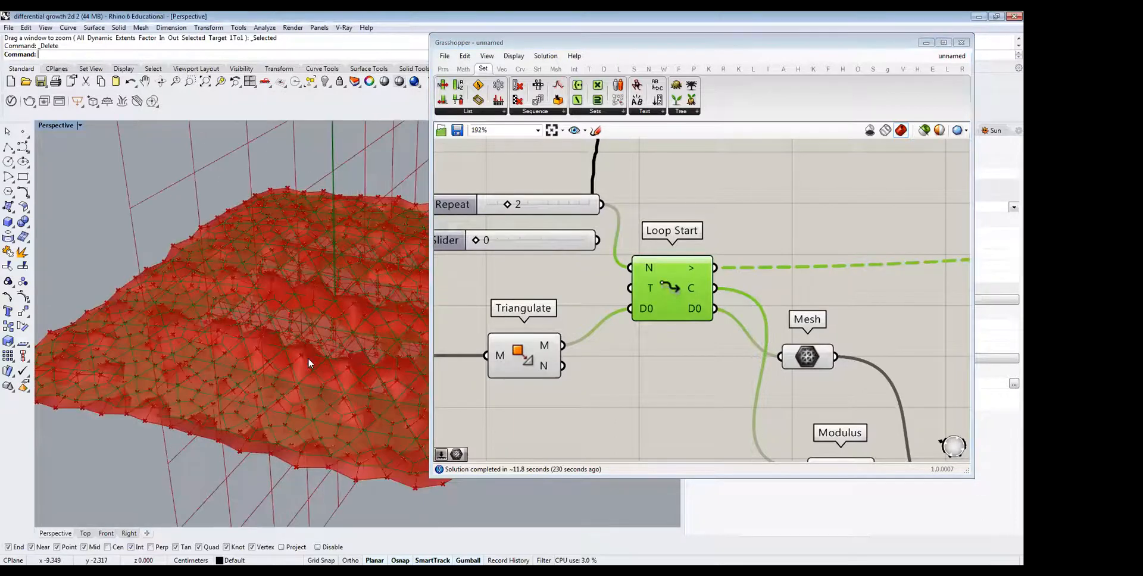
# Add a number slider set to 16, connect it to Loop Start's N input in place of the old one, and inspect the grown mesh.
pyautogui.click(548, 282)
pyautogui.moveTo(487, 147); pyautogui.dragTo(505, 202, button='right')
pyautogui.doubleClick(505, 200)
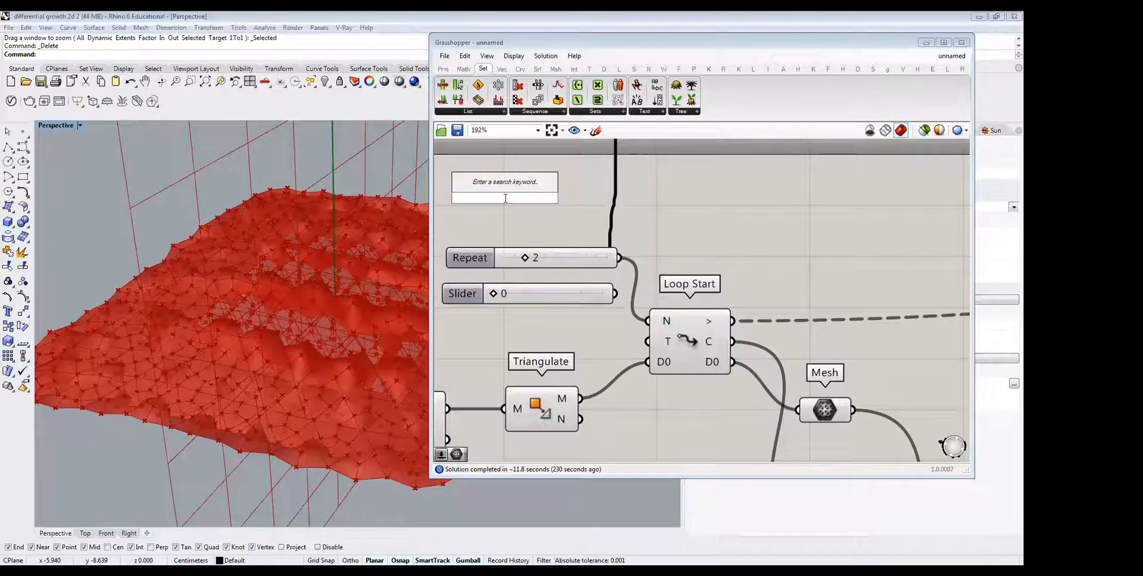
pyautogui.write('16')
pyautogui.press('Return')
pyautogui.moveTo(645, 322); pyautogui.dragTo(588, 196)
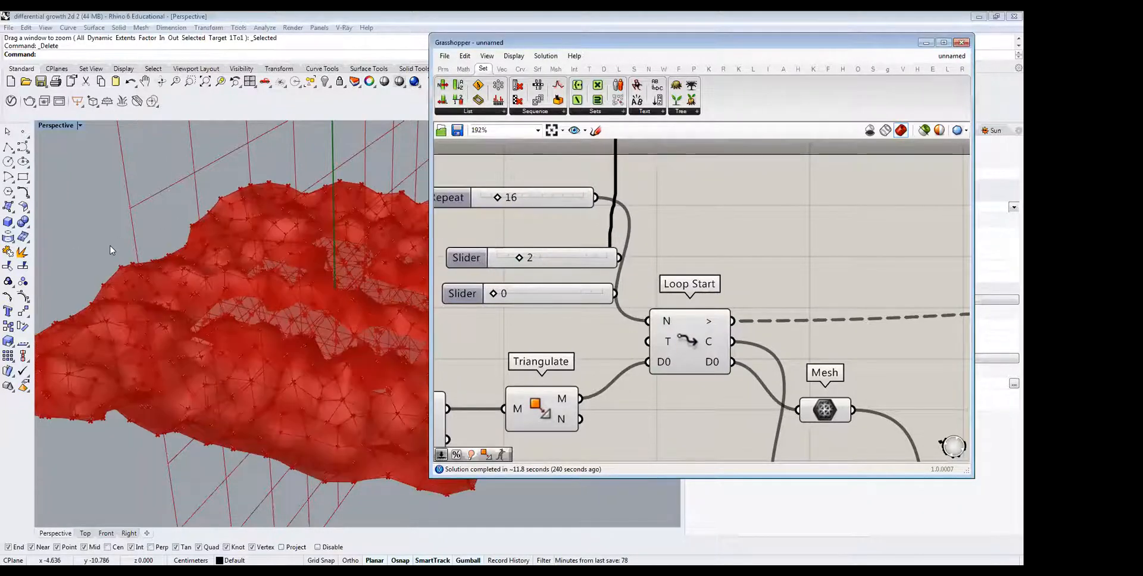
pyautogui.click(211, 304)
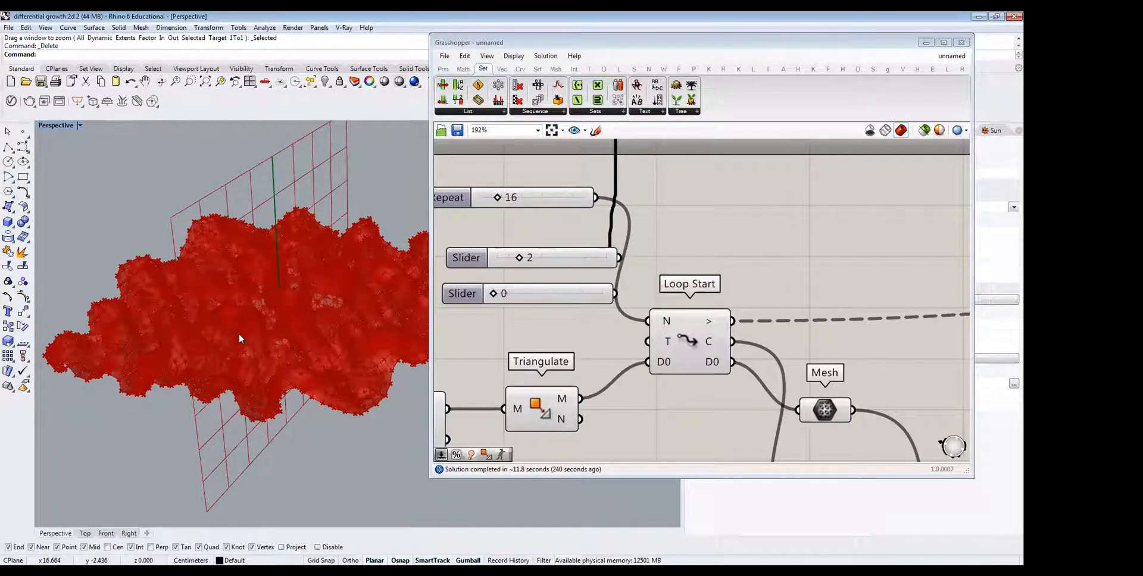
pyautogui.moveTo(274, 315); pyautogui.dragTo(248, 363, button='right')
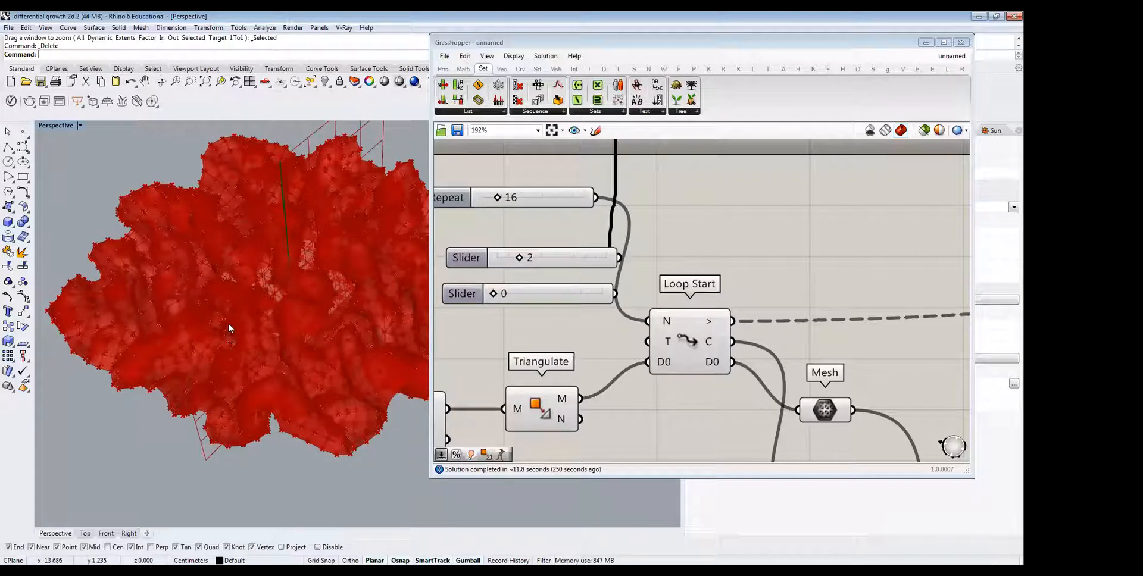
pyautogui.moveTo(245, 335); pyautogui.dragTo(170, 269, button='right')
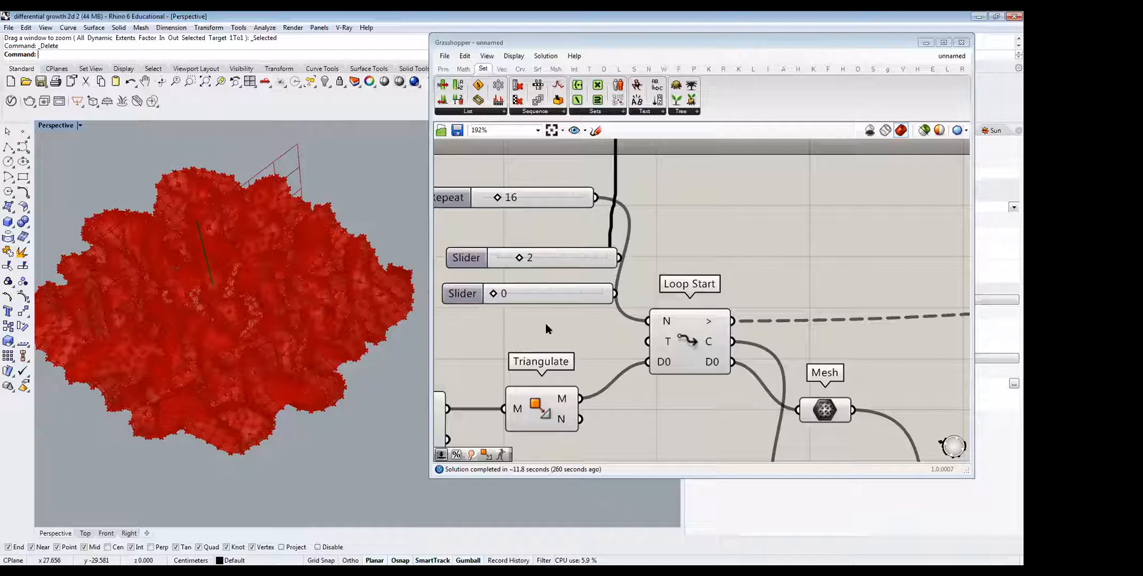
# Select the two unconnected sliders above Triangulate and move them away from Loop Start.
pyautogui.moveTo(548, 329); pyautogui.dragTo(546, 263)
pyautogui.moveTo(546, 264); pyautogui.dragTo(498, 268)
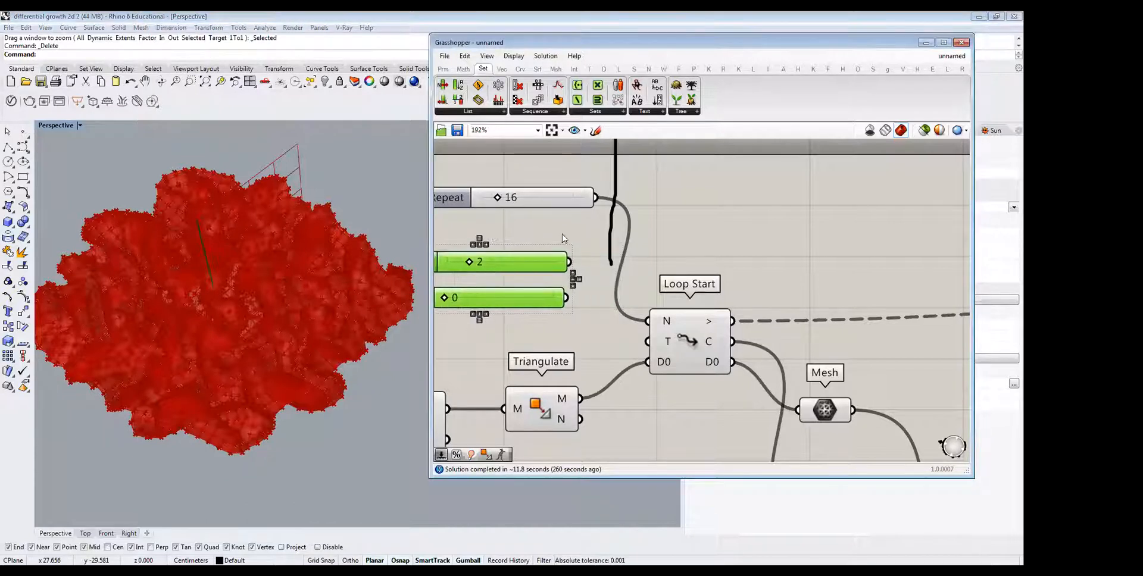
# Add a Weaverbird Catmull-Clark Subdivision after Loop End and connect Loop End's D0 output to its M input.
pyautogui.click(564, 234)
pyautogui.scroll(-5, 140, 376)
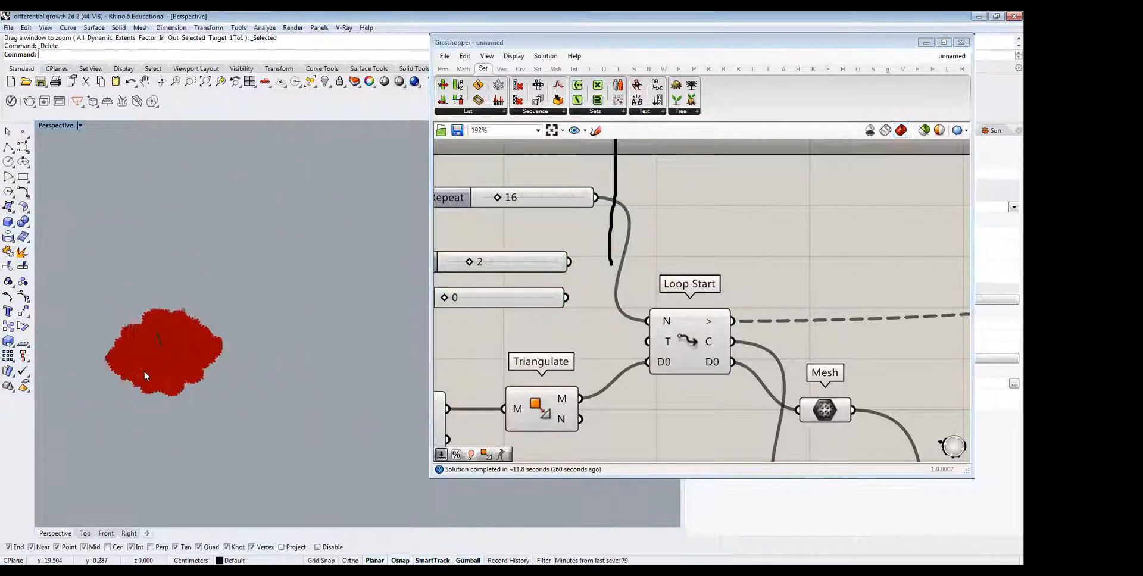
pyautogui.scroll(5, 127, 383)
pyautogui.scroll(-6, 594, 311)
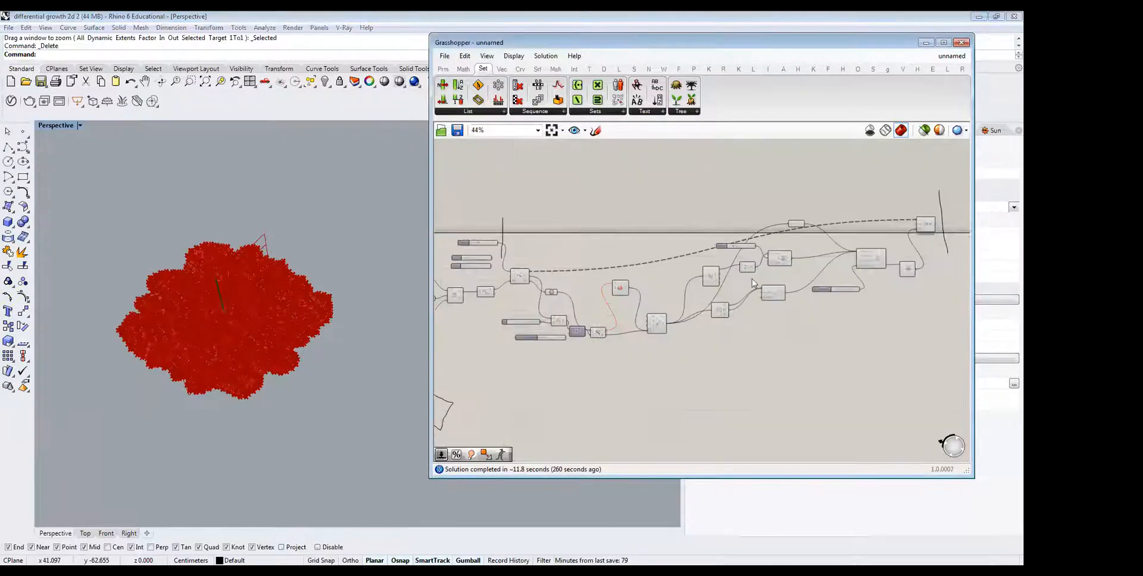
pyautogui.scroll(5, 674, 245)
pyautogui.click(620, 234)
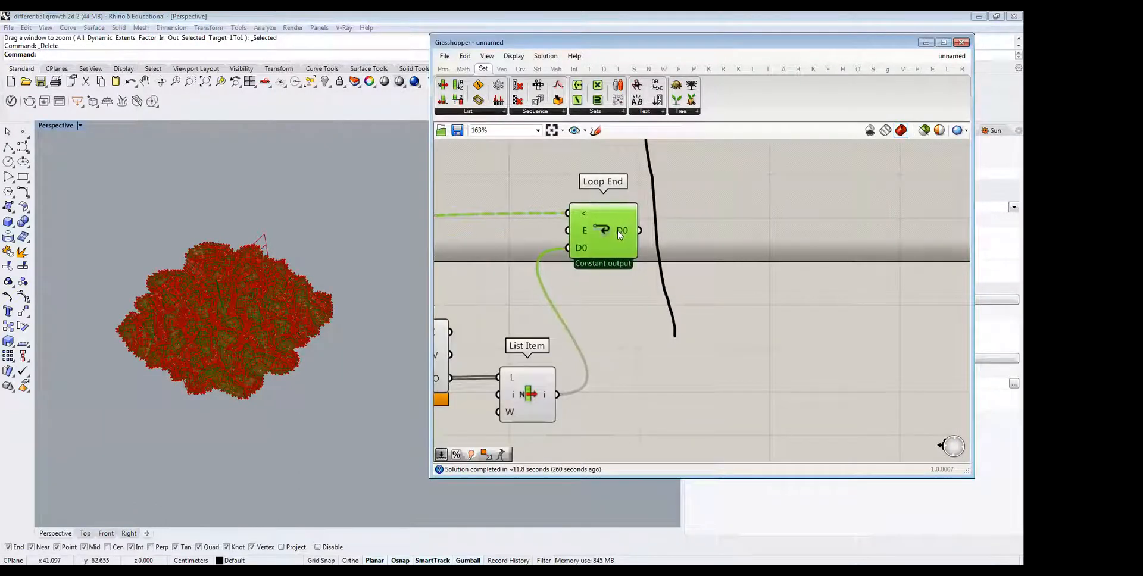
pyautogui.click(750, 201)
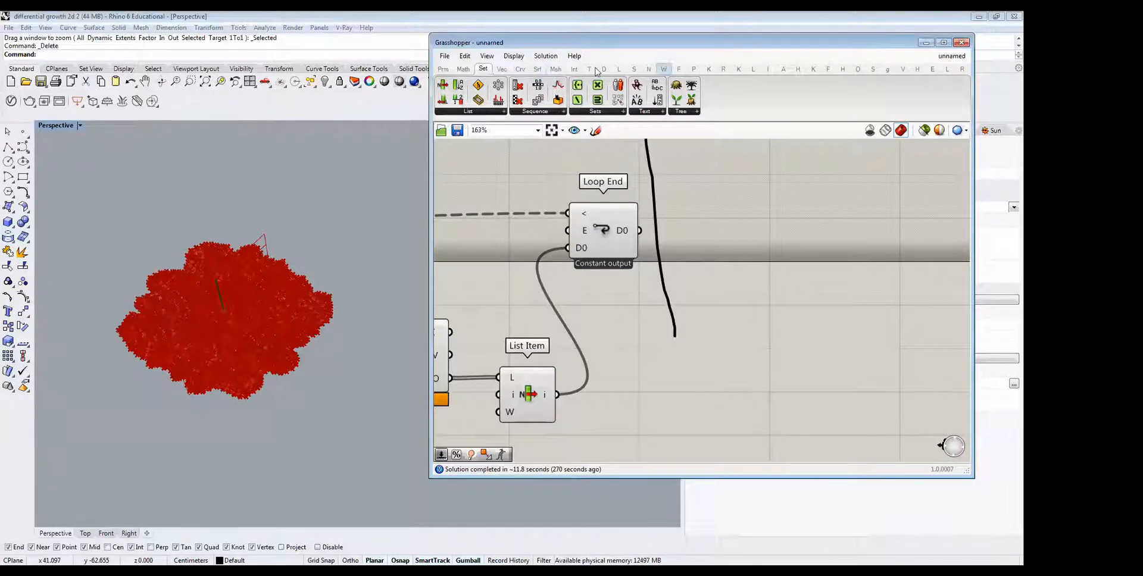
pyautogui.click(664, 68)
pyautogui.moveTo(635, 85); pyautogui.dragTo(737, 234)
pyautogui.moveTo(639, 232); pyautogui.dragTo(706, 234)
pyautogui.click(753, 234)
# Turn off the preview of every component except the new Catmull-Clark Subdivision after Loop End.
pyautogui.scroll(-4, 758, 225)
pyautogui.scroll(-5, 758, 225)
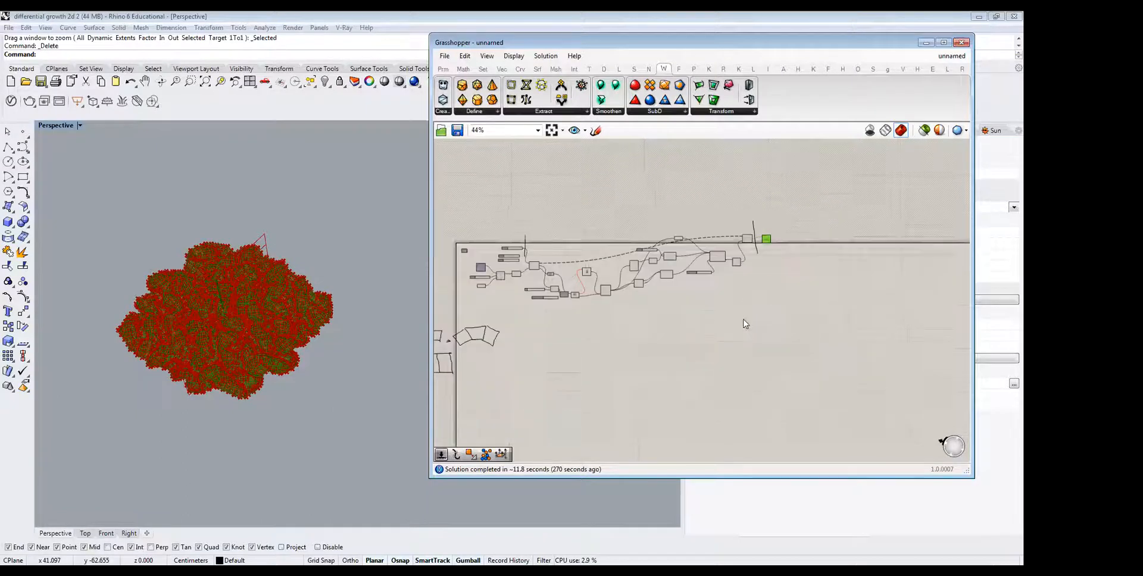
pyautogui.moveTo(755, 329); pyautogui.dragTo(476, 171)
pyautogui.middleClick(567, 264)
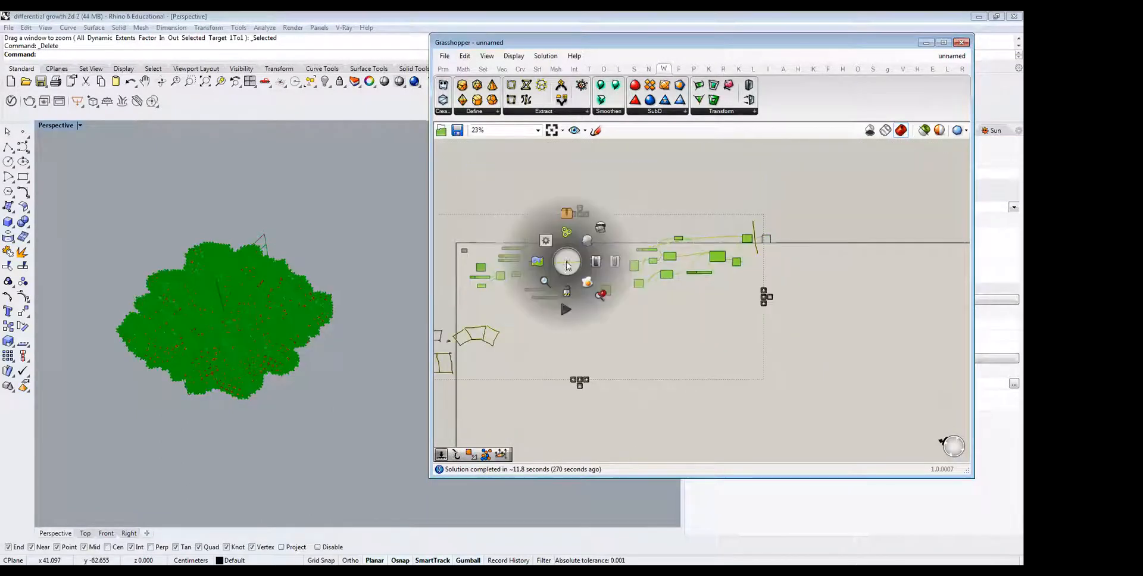
pyautogui.click(604, 231)
pyautogui.scroll(3, 276, 286)
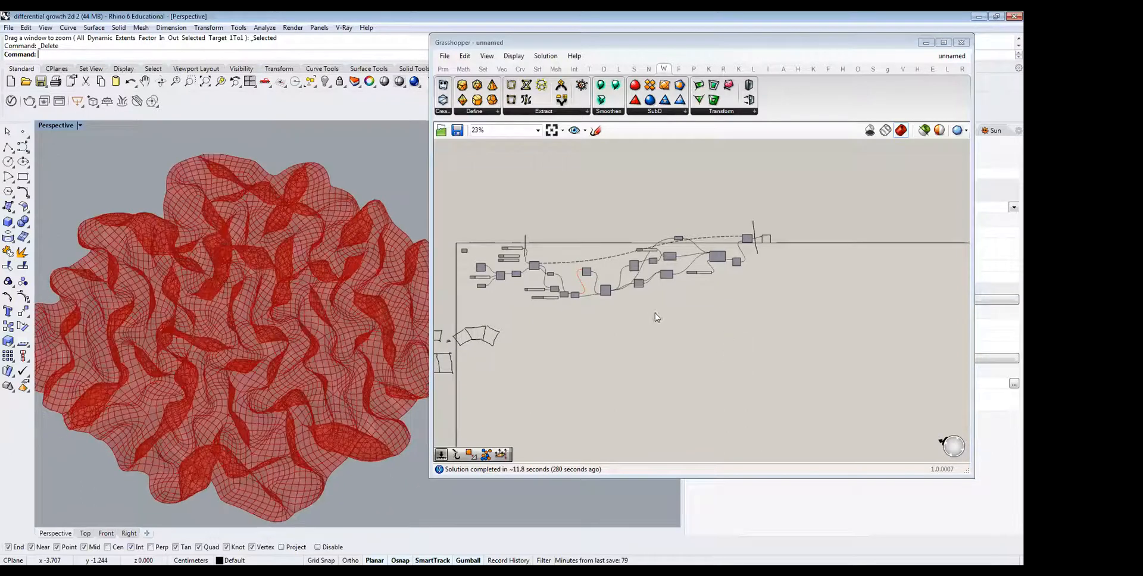
# Set the Repeat slider feeding Loop Start's N input to 22.
pyautogui.scroll(5, 657, 316)
pyautogui.scroll(2, 518, 189)
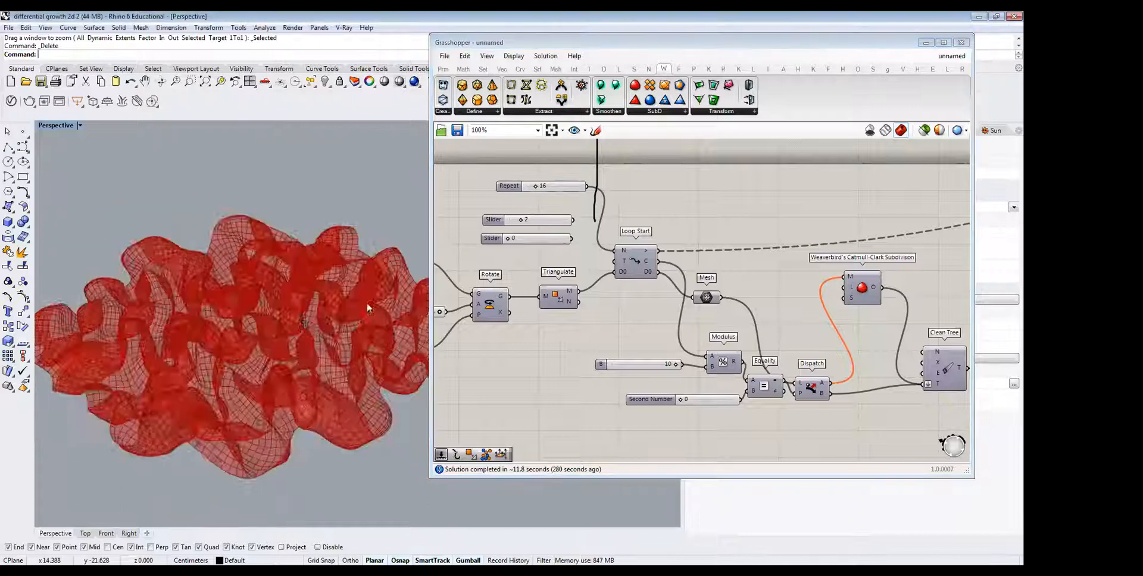
pyautogui.moveTo(528, 154); pyautogui.dragTo(521, 240, button='right')
pyautogui.doubleClick(552, 274)
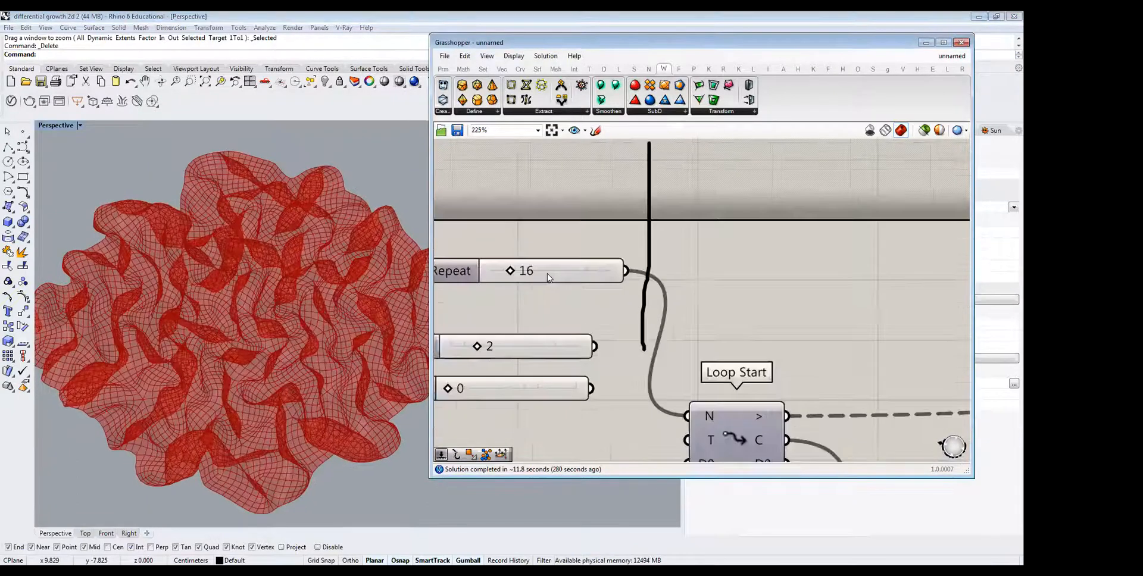
pyautogui.write('22')
pyautogui.press('Return')
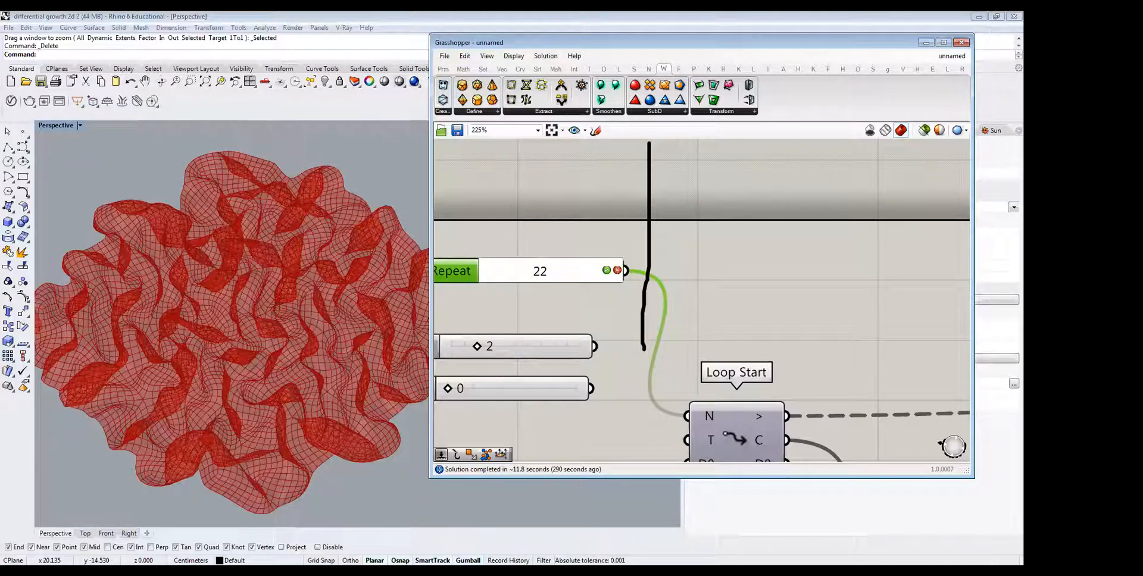
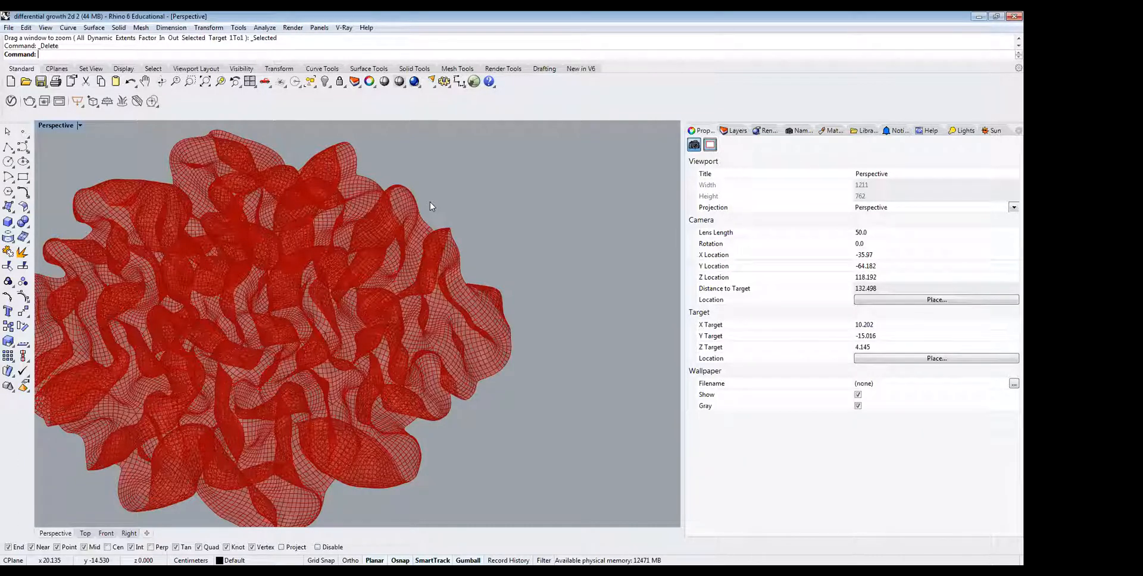
# Examine the regrown mesh in the Perspective viewport and reopen the Grasshopper editor.
pyautogui.scroll(1, 430, 202)
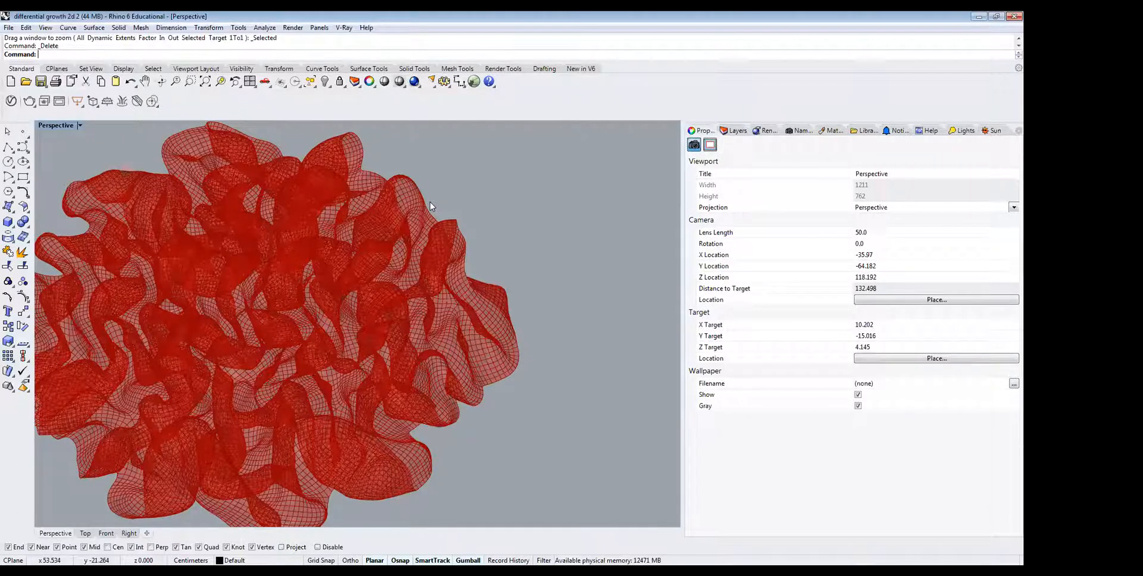
pyautogui.scroll(-2, 430, 206)
pyautogui.write('Grasshopper')
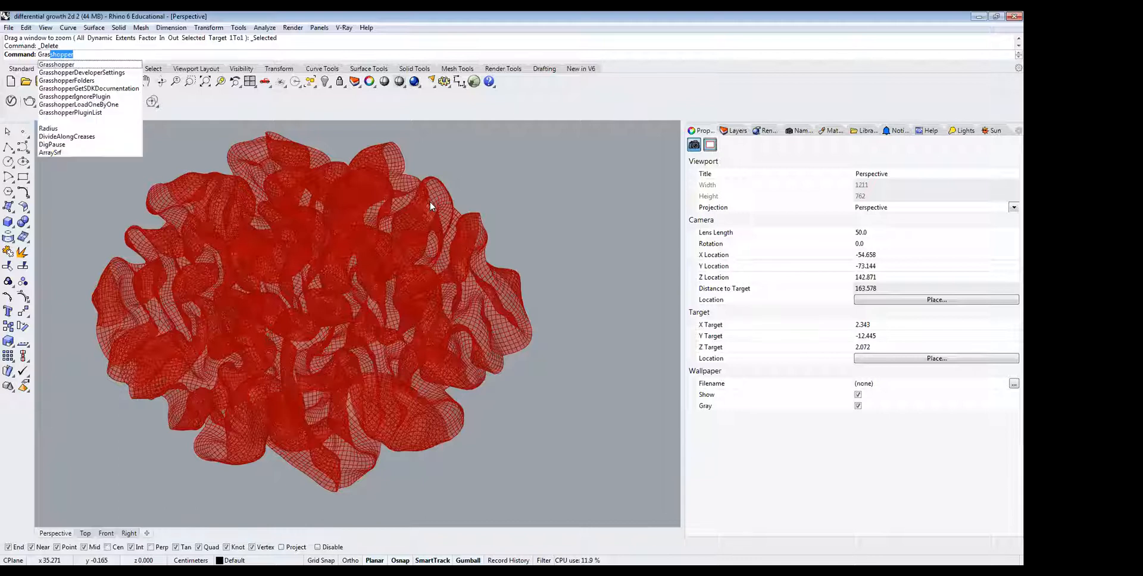
pyautogui.press('Return')
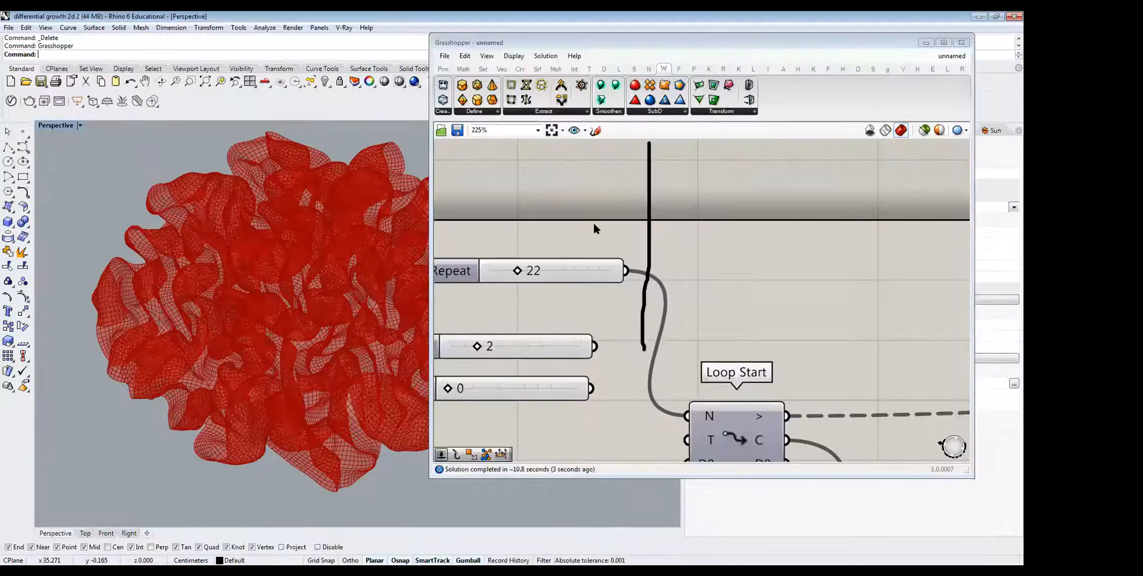
# Select the subdivision after Loop End, move the Grasshopper window aside and inspect the highlighted mesh up close.
pyautogui.scroll(5, 822, 236)
pyautogui.click(749, 194)
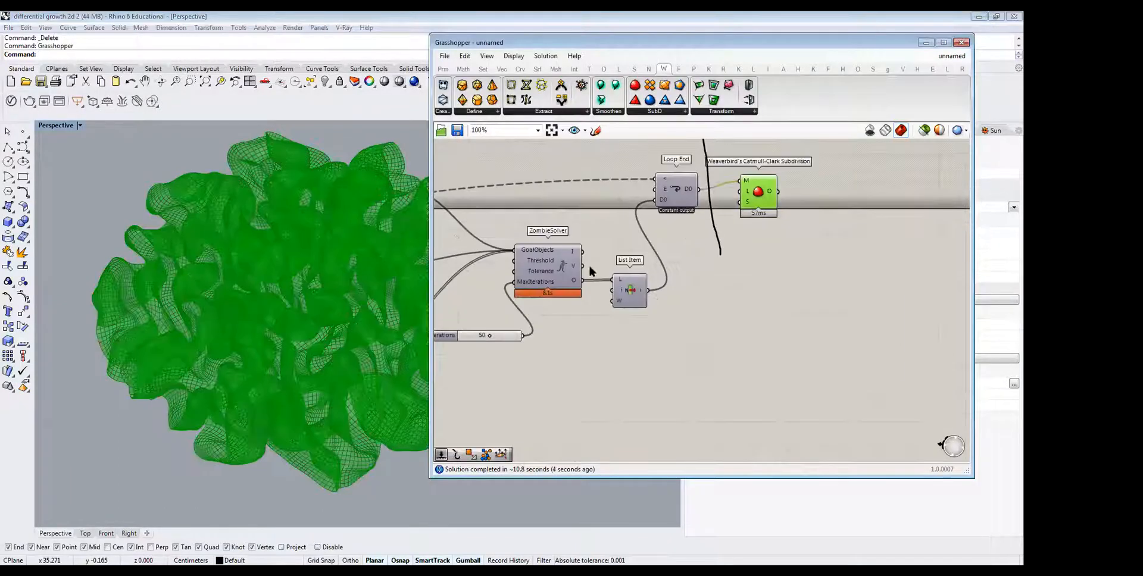
pyautogui.scroll(3, 776, 194)
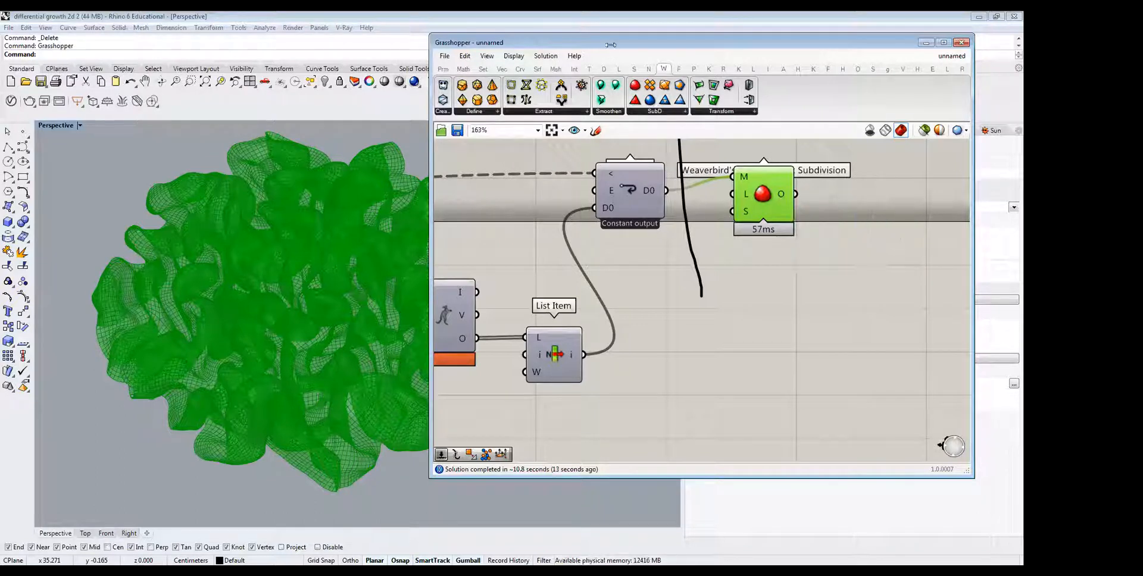
pyautogui.moveTo(608, 43); pyautogui.dragTo(769, 40)
pyautogui.scroll(3, 305, 290)
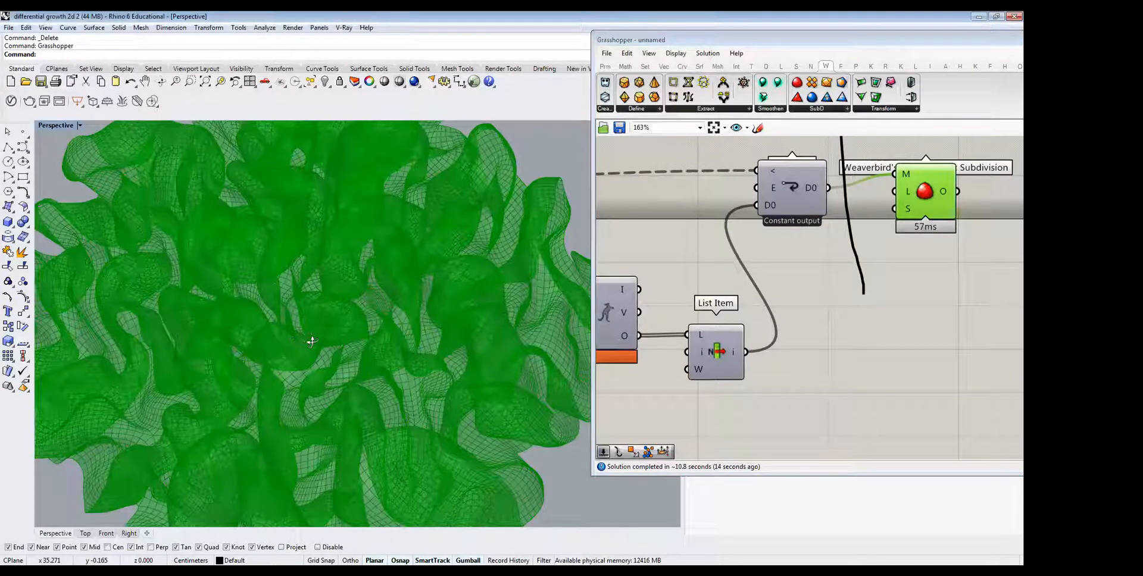
pyautogui.scroll(3, 305, 343)
pyautogui.moveTo(368, 267); pyautogui.dragTo(421, 272, button='right')
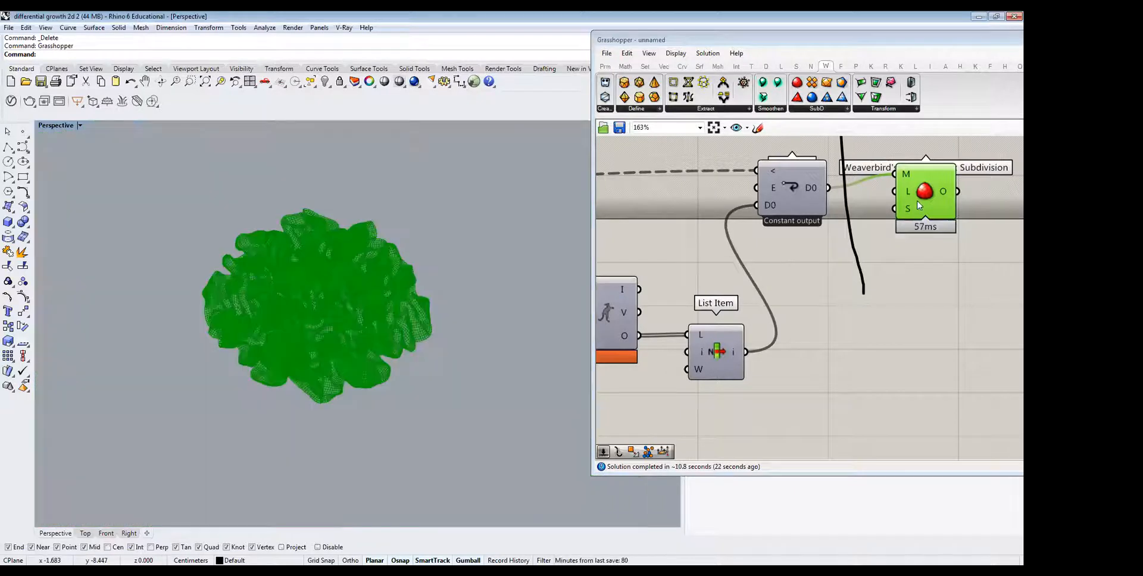
# Bake the final Catmull-Clark Subdivision and move the baked mesh away from the Grasshopper preview.
pyautogui.click(918, 201)
pyautogui.middleClick(918, 200)
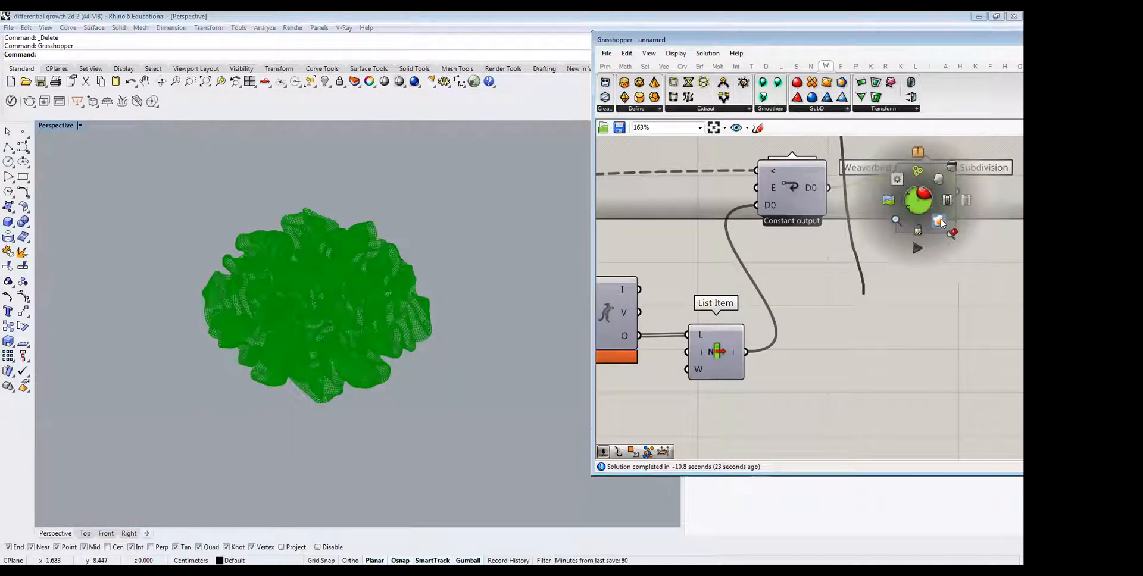
pyautogui.click(938, 220)
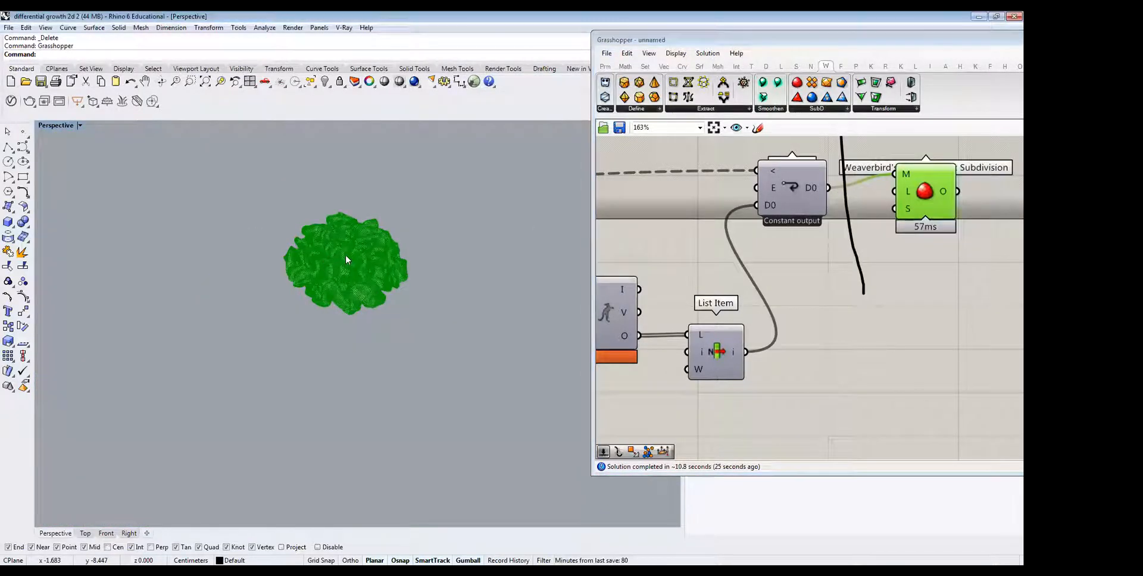
pyautogui.click(356, 258)
pyautogui.moveTo(396, 250); pyautogui.dragTo(217, 313)
pyautogui.click(272, 351)
# Set the Perspective viewport to Rendered display to view the baked mesh.
pyautogui.scroll(8, 148, 344)
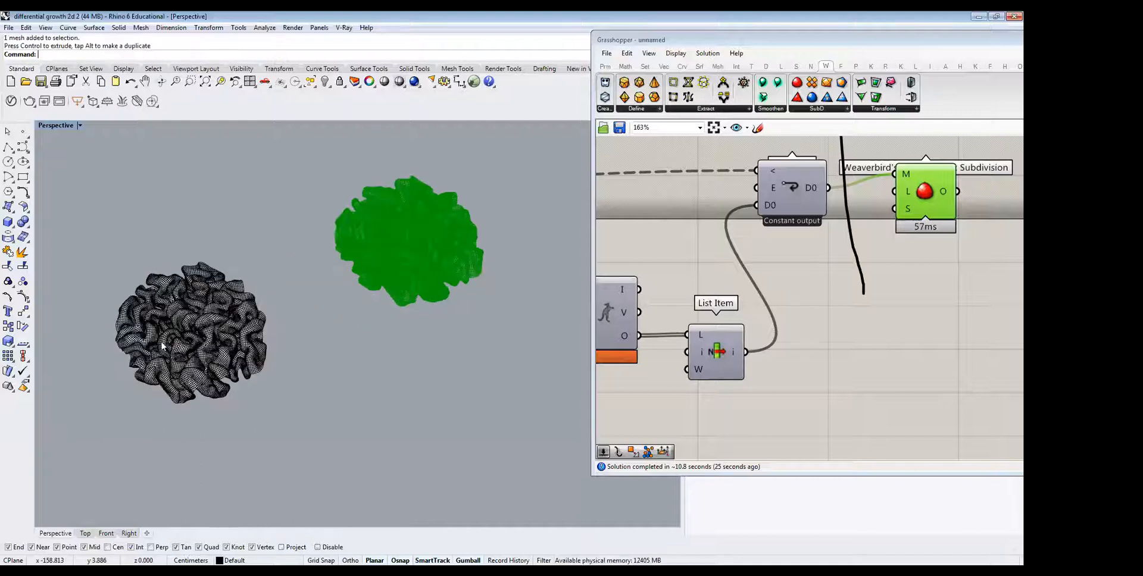
pyautogui.click(79, 125)
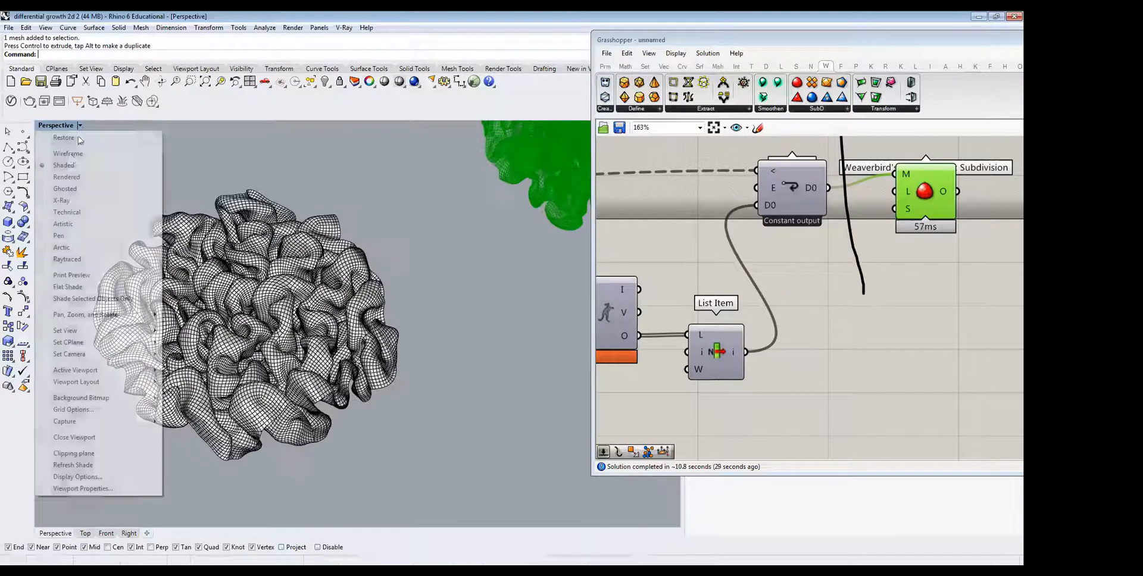
pyautogui.click(67, 176)
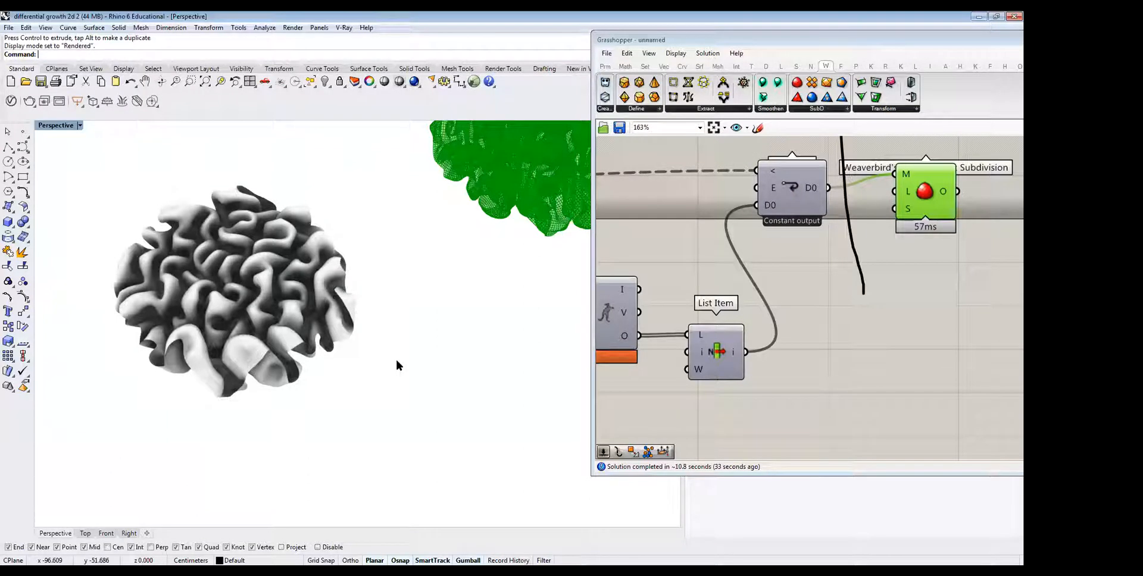
# Draw a rectangular clipping plane beside the baked mesh.
pyautogui.write('ClippingPlane')
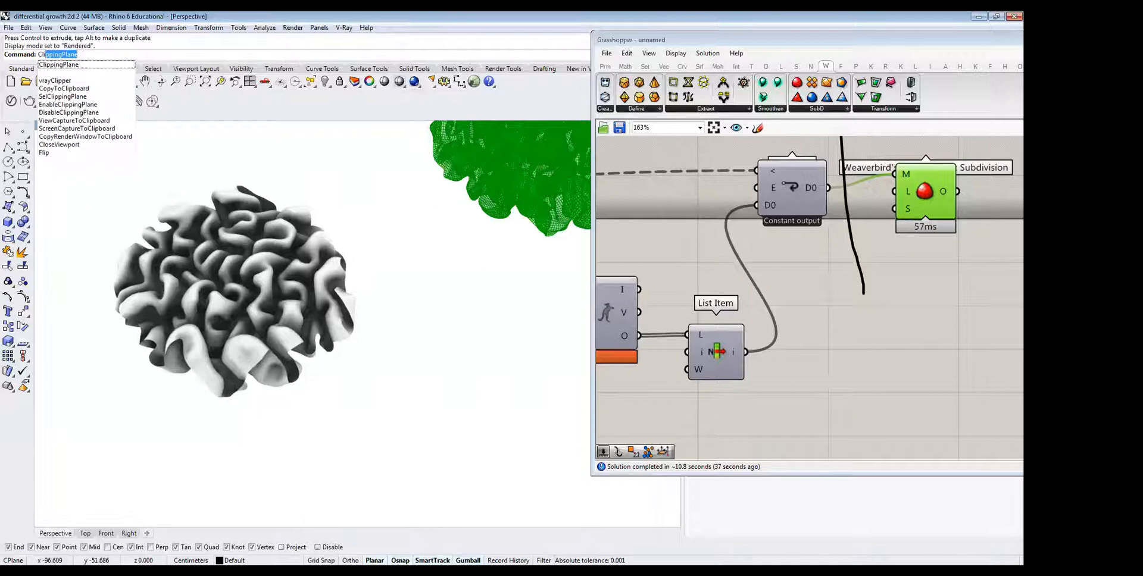
pyautogui.press('Return')
pyautogui.click(372, 399)
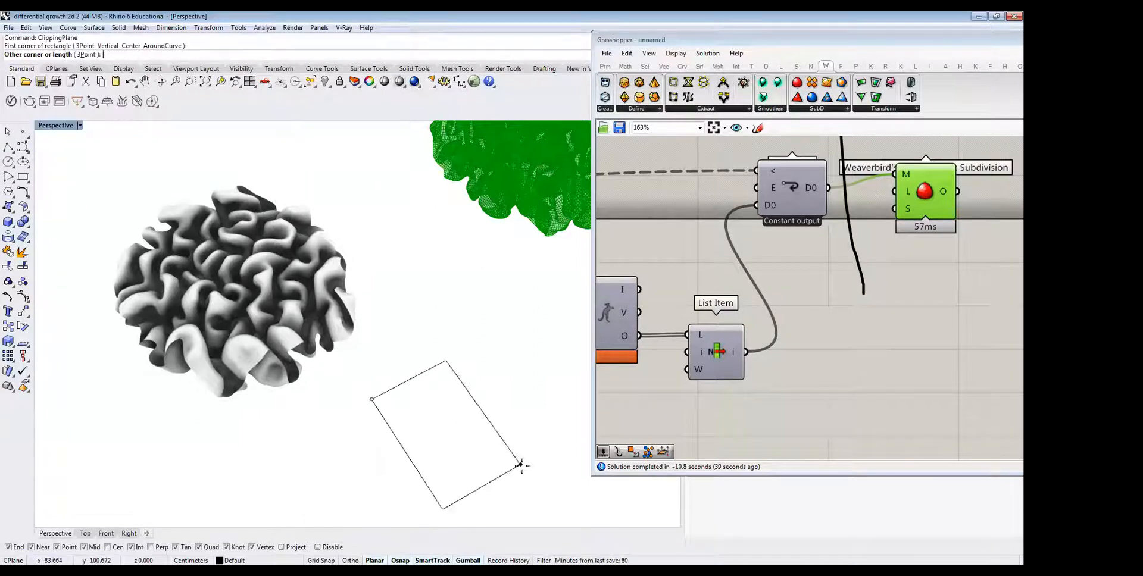
pyautogui.click(555, 403)
# Set the Perspective viewport to Shaded display and move the clipping plane vertically to view cross-sections of the baked mesh.
pyautogui.click(79, 126)
pyautogui.click(59, 187)
pyautogui.click(427, 373)
pyautogui.moveTo(486, 413); pyautogui.dragTo(434, 355)
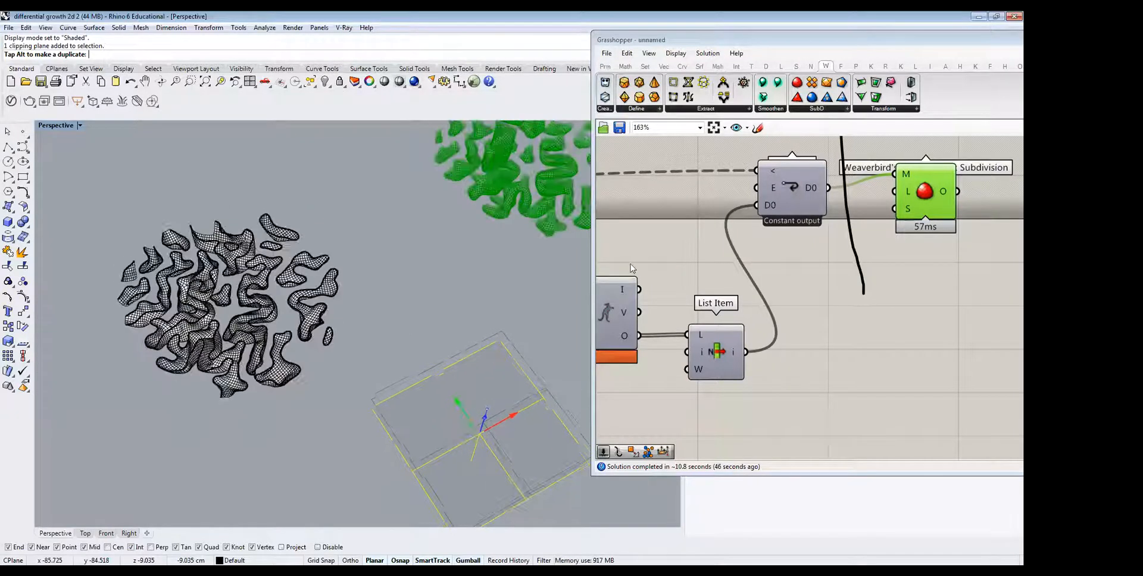
# Widen the Grasshopper window over the viewport to show more of the growth definition.
pyautogui.scroll(-6, 786, 279)
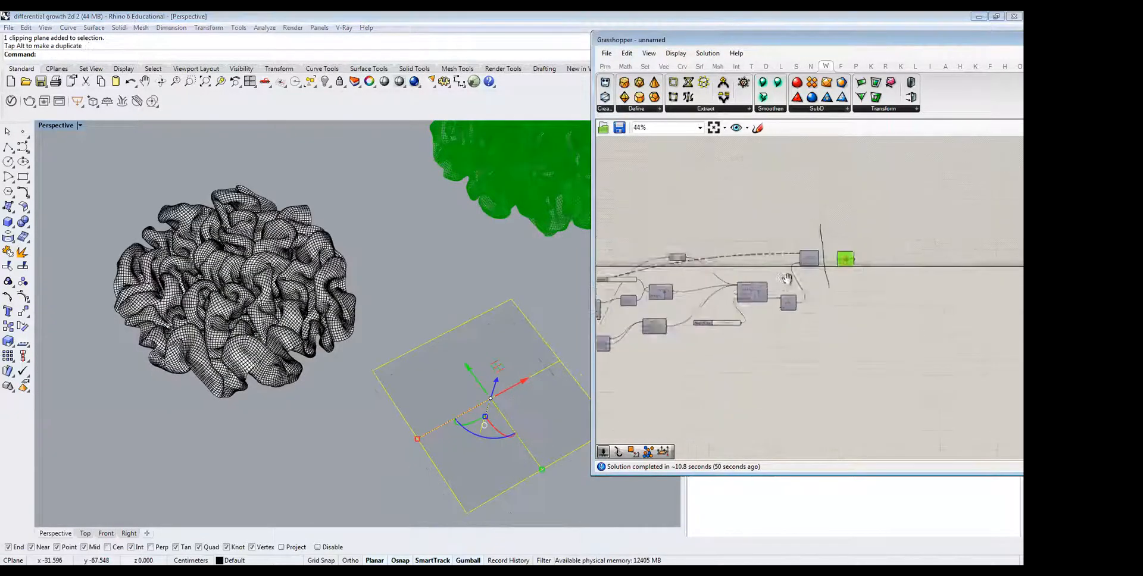
pyautogui.moveTo(592, 159); pyautogui.dragTo(354, 159)
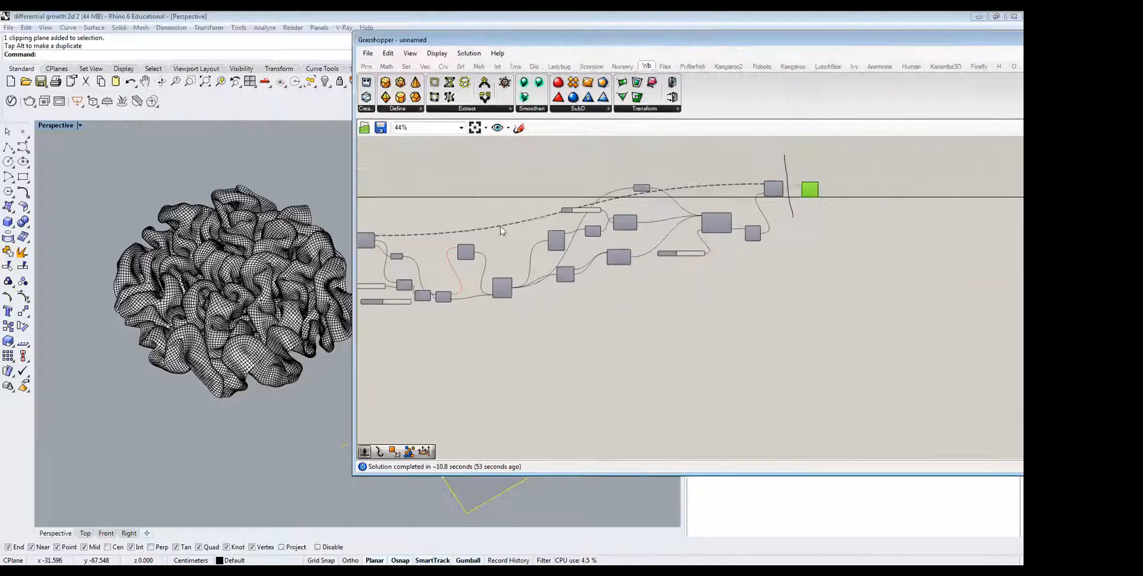